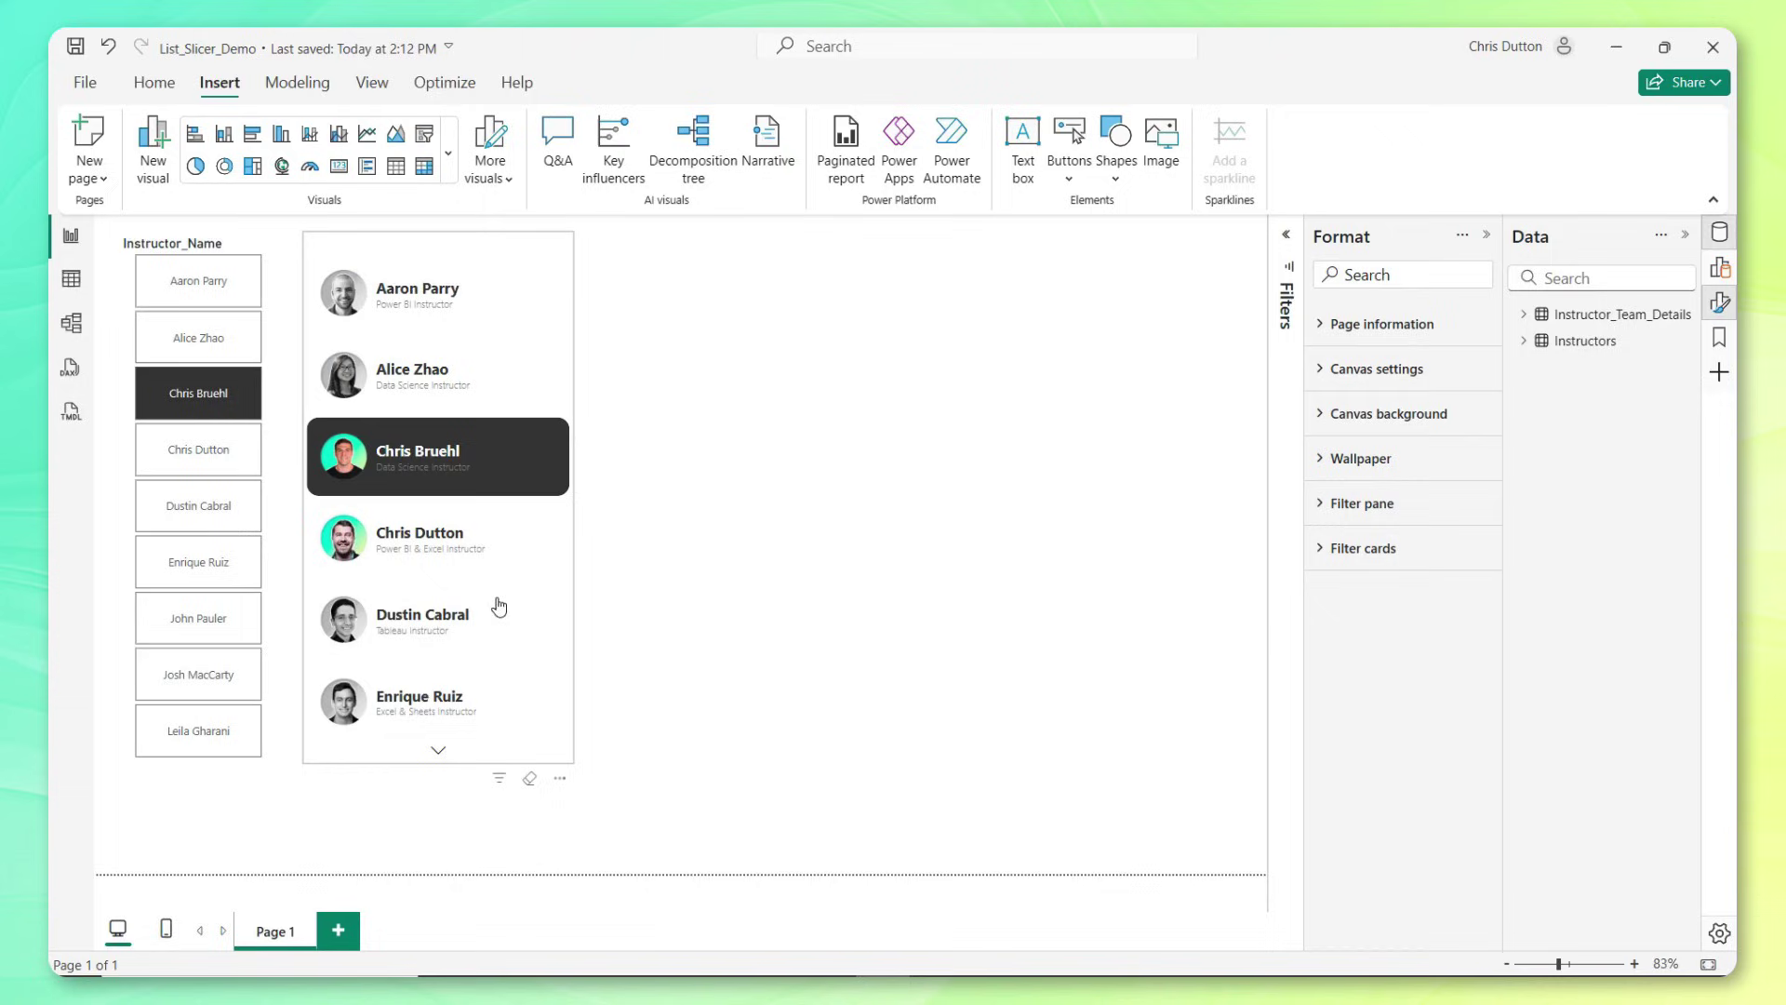
{"action": "left_click", "coordinate": [470, 303]}
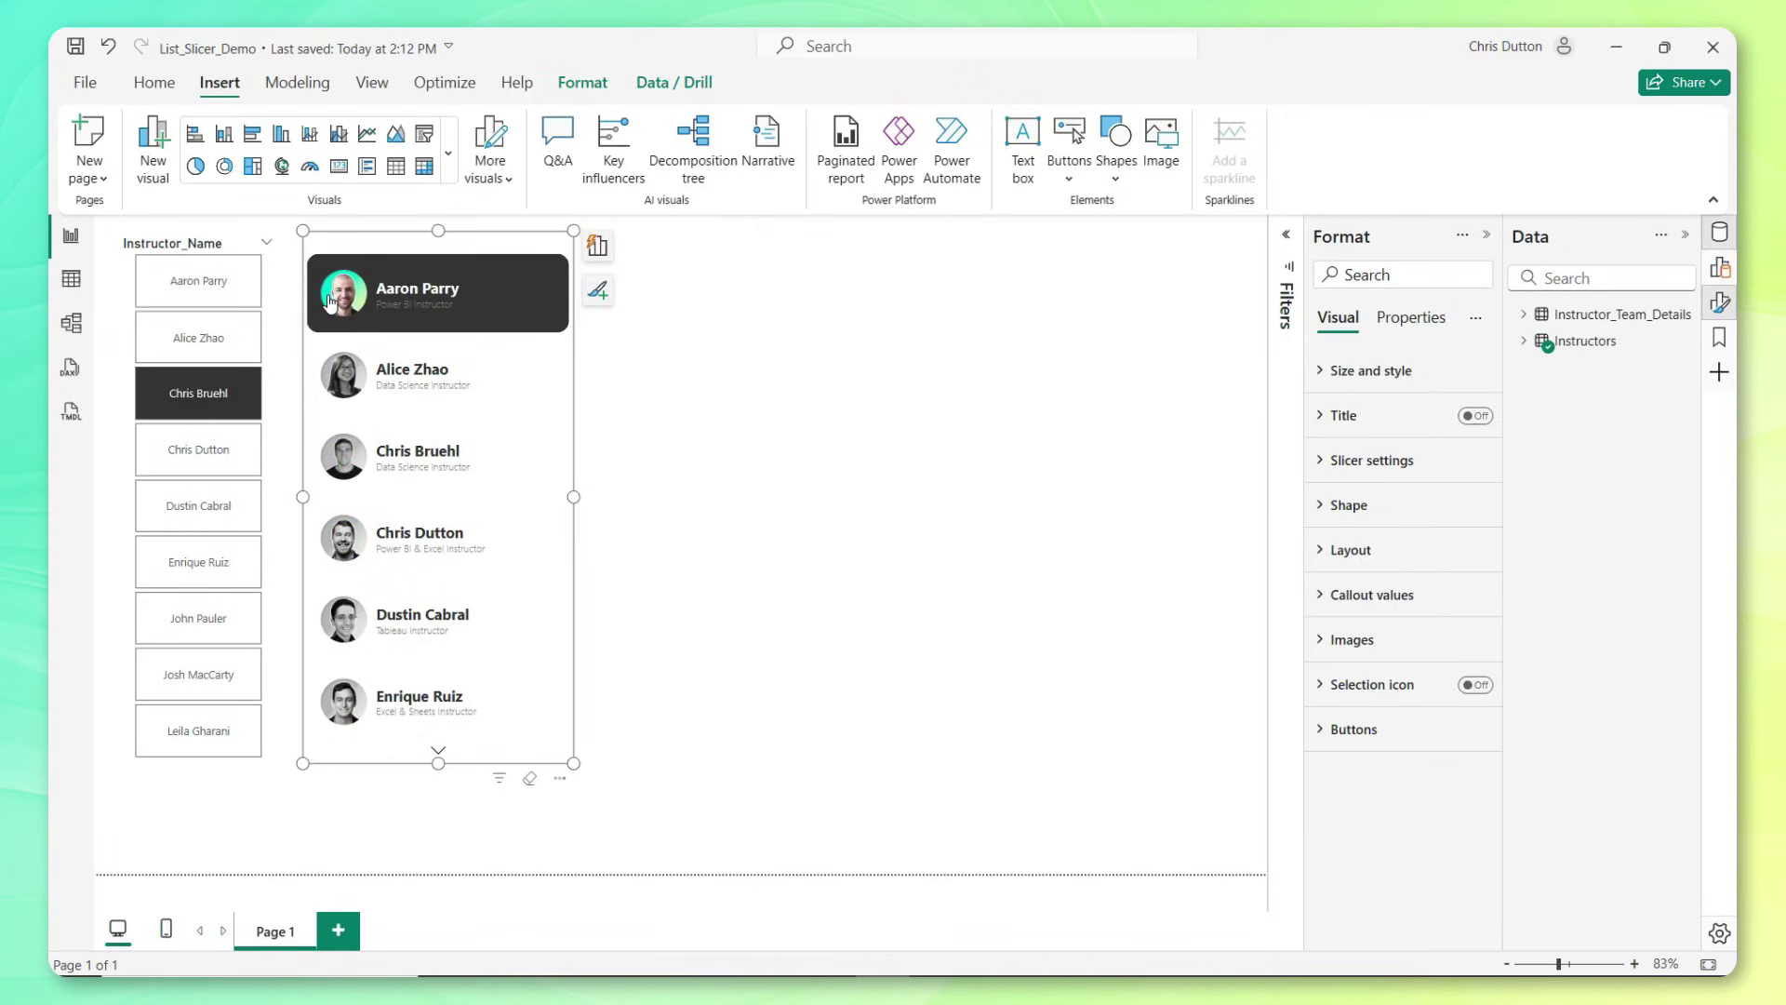
{"action": "left_click", "coordinate": [428, 389]}
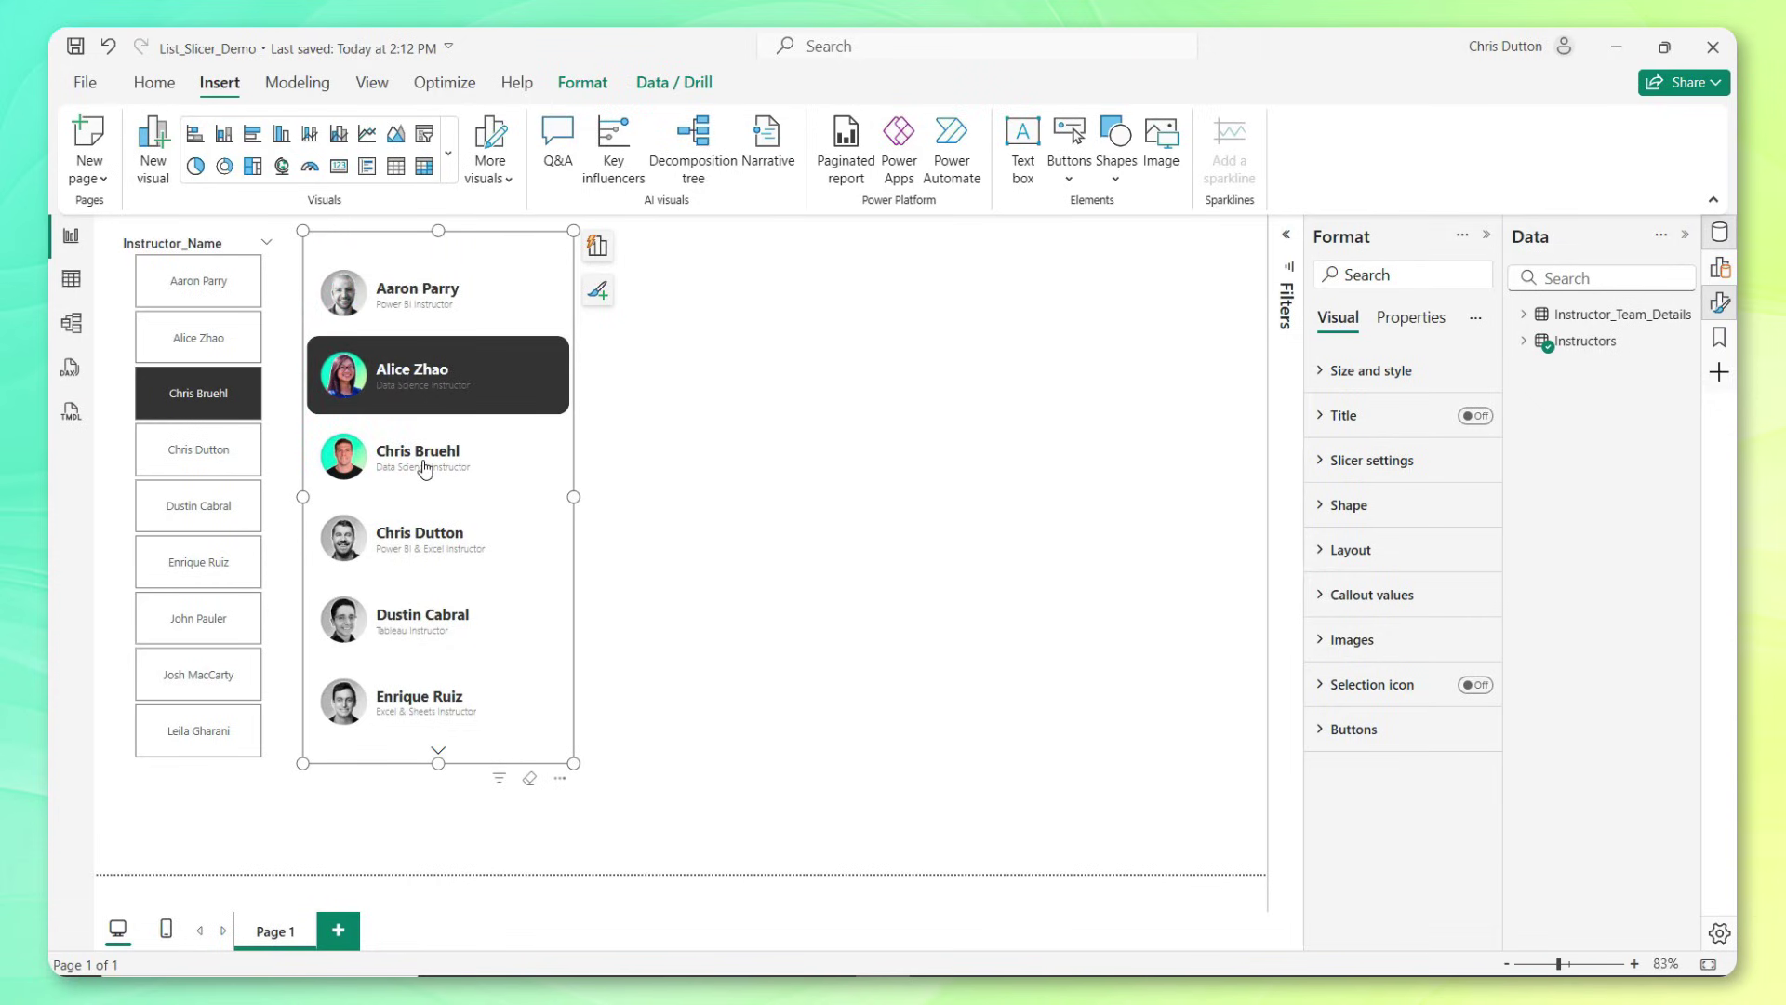
{"action": "left_click", "coordinate": [444, 597]}
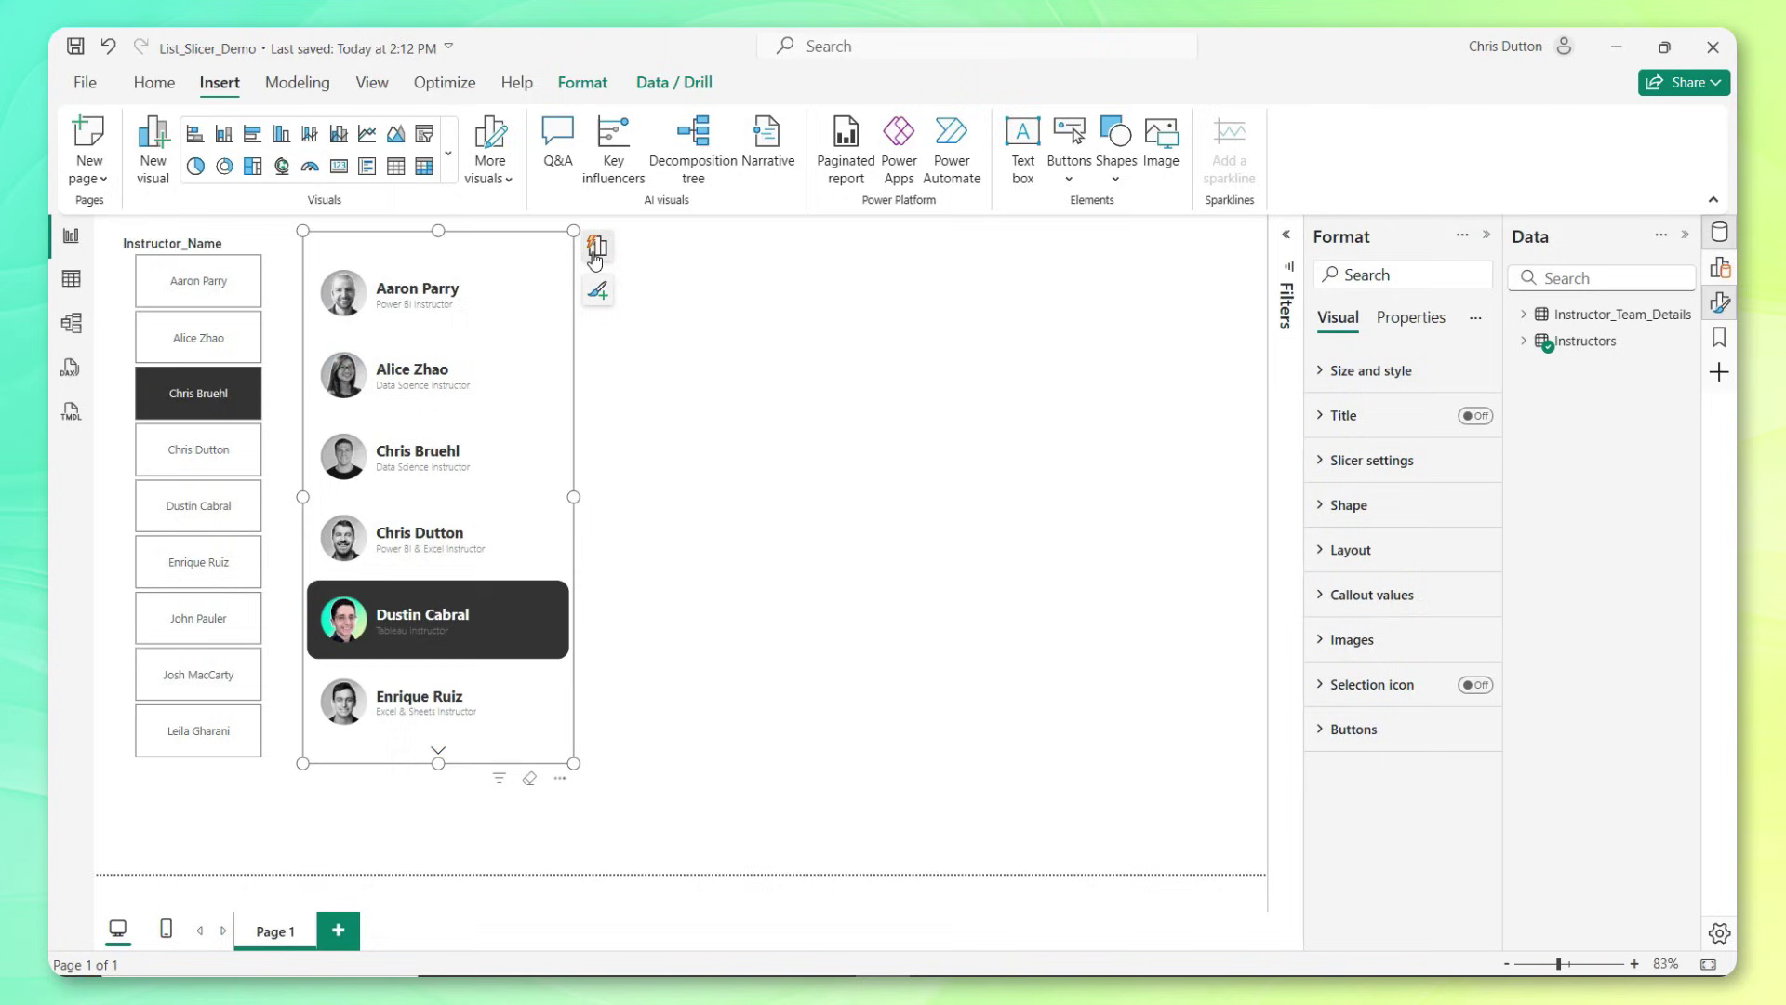
{"action": "left_click", "coordinate": [597, 245]}
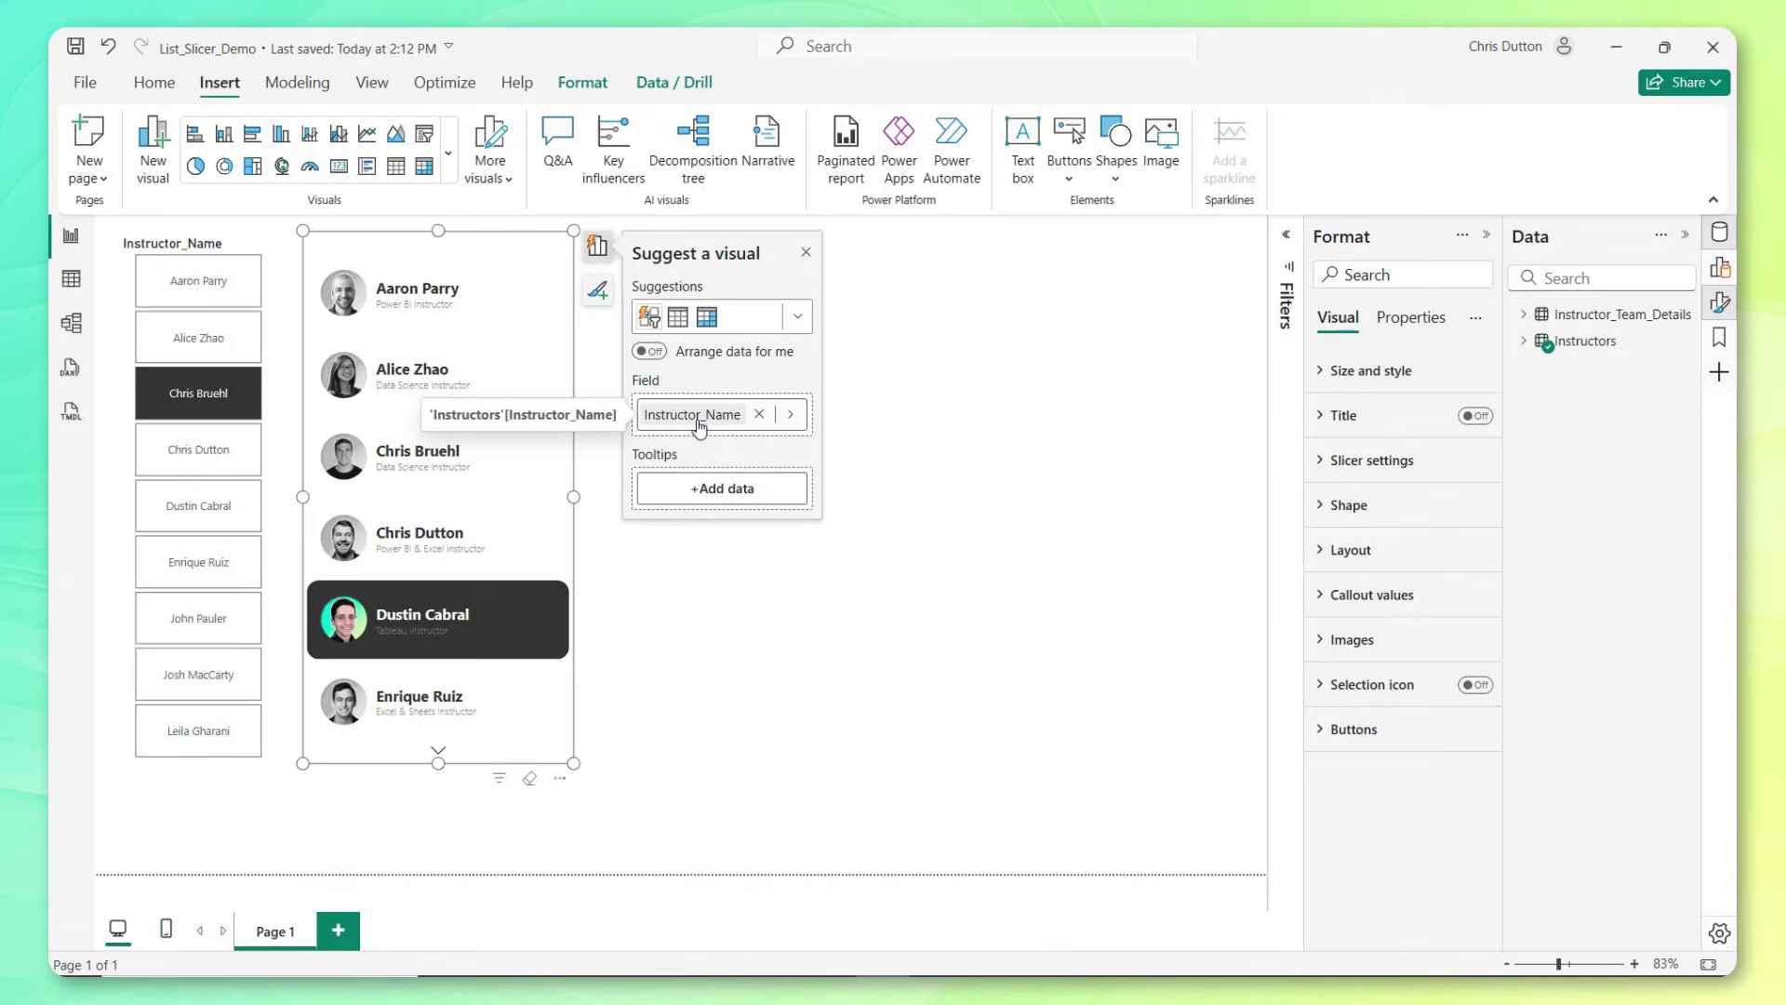
{"action": "left_click", "coordinate": [925, 423]}
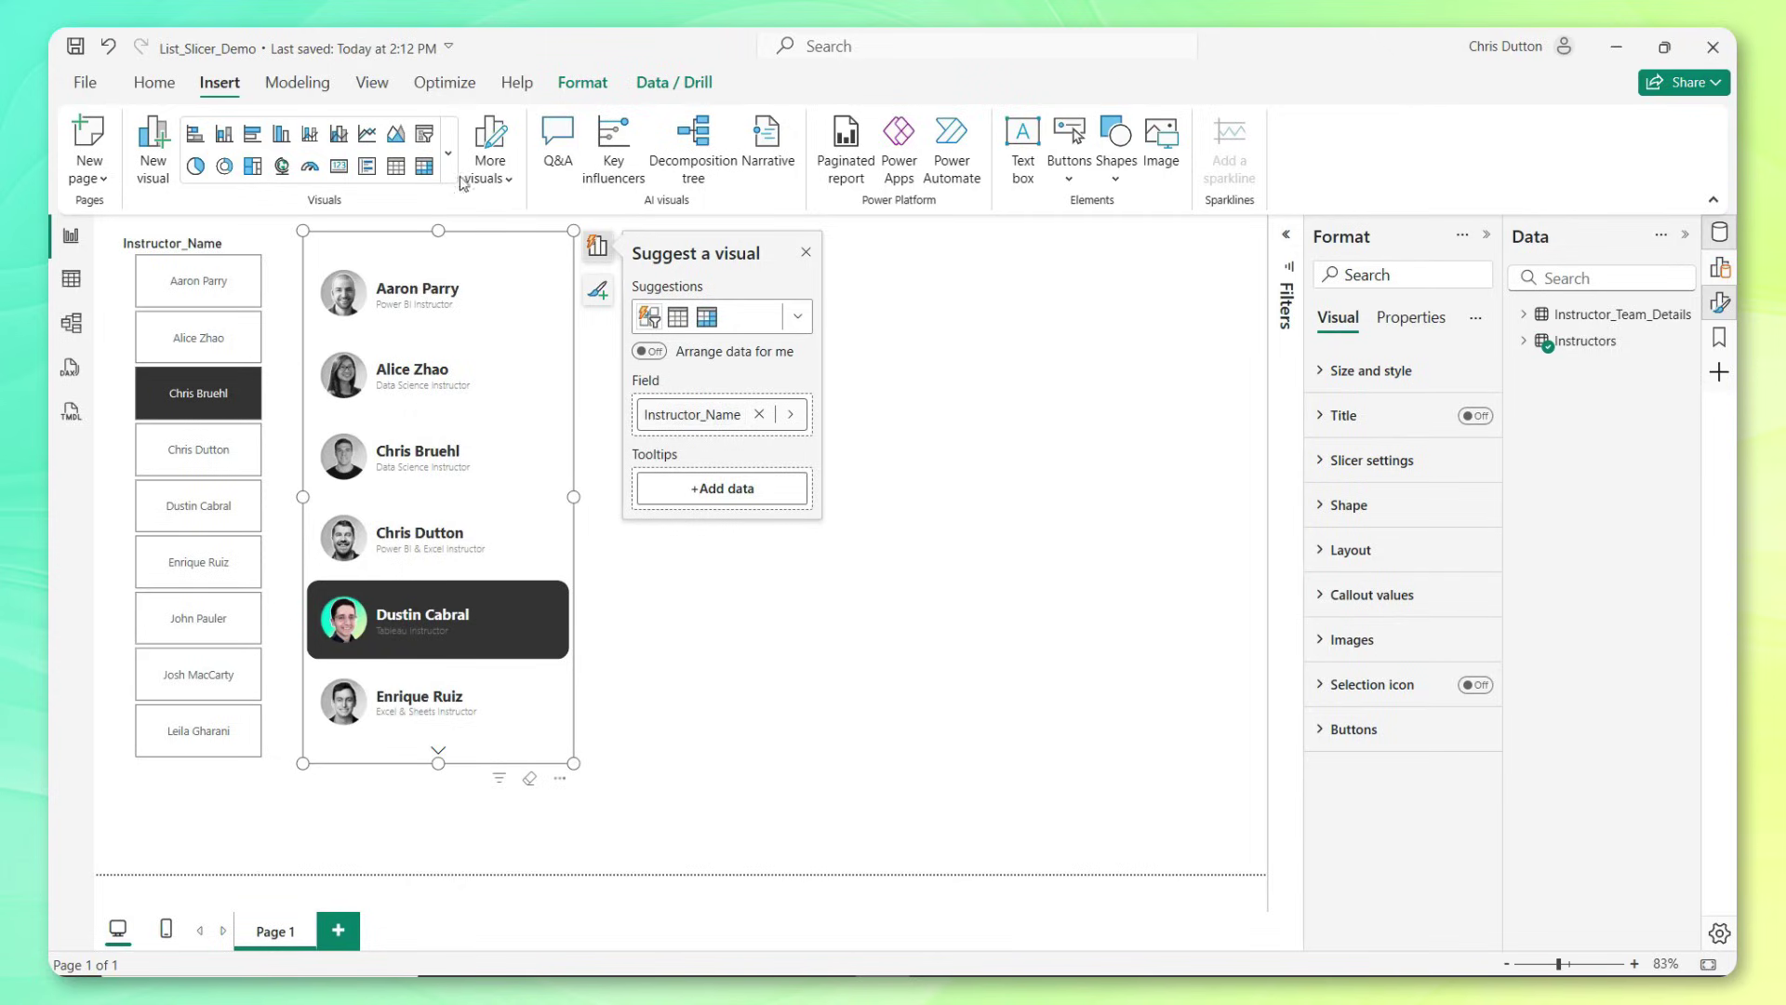
Insert a new list slicer from the gallery's Slicer section beside the headshot slicer.
{"action": "left_click", "coordinate": [451, 157]}
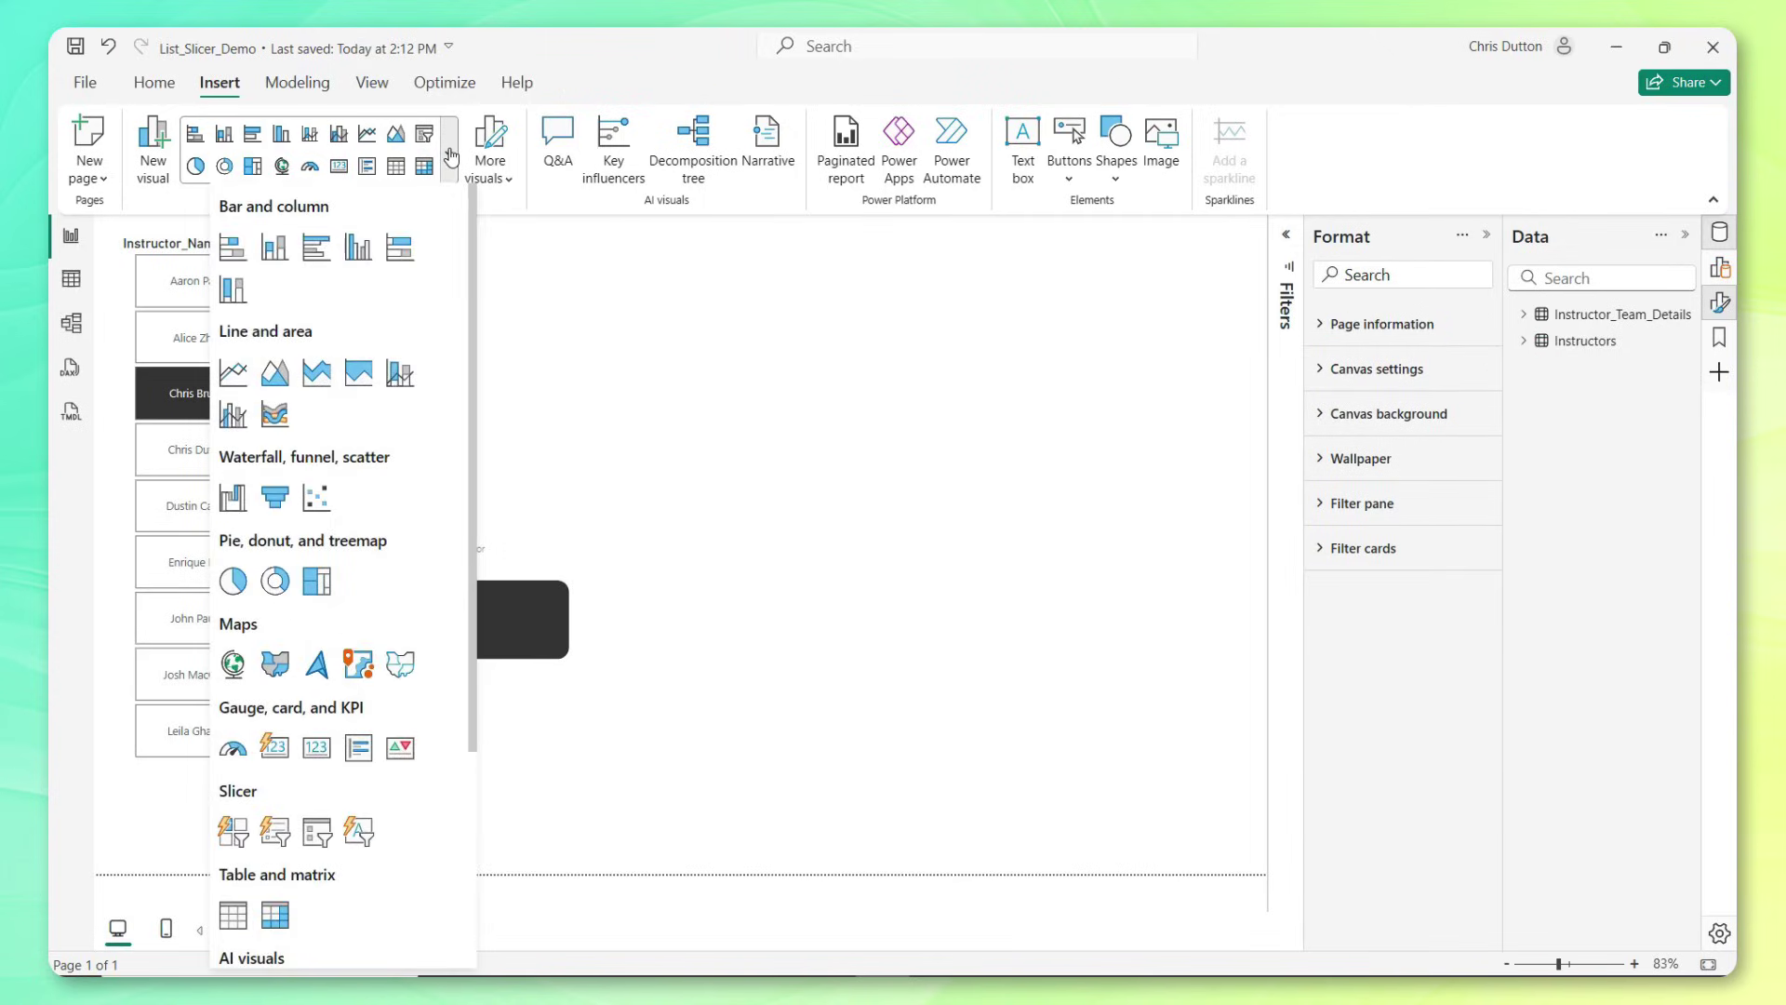
{"action": "scroll", "coordinate": [324, 642], "scroll_direction": "down", "scroll_amount": 1}
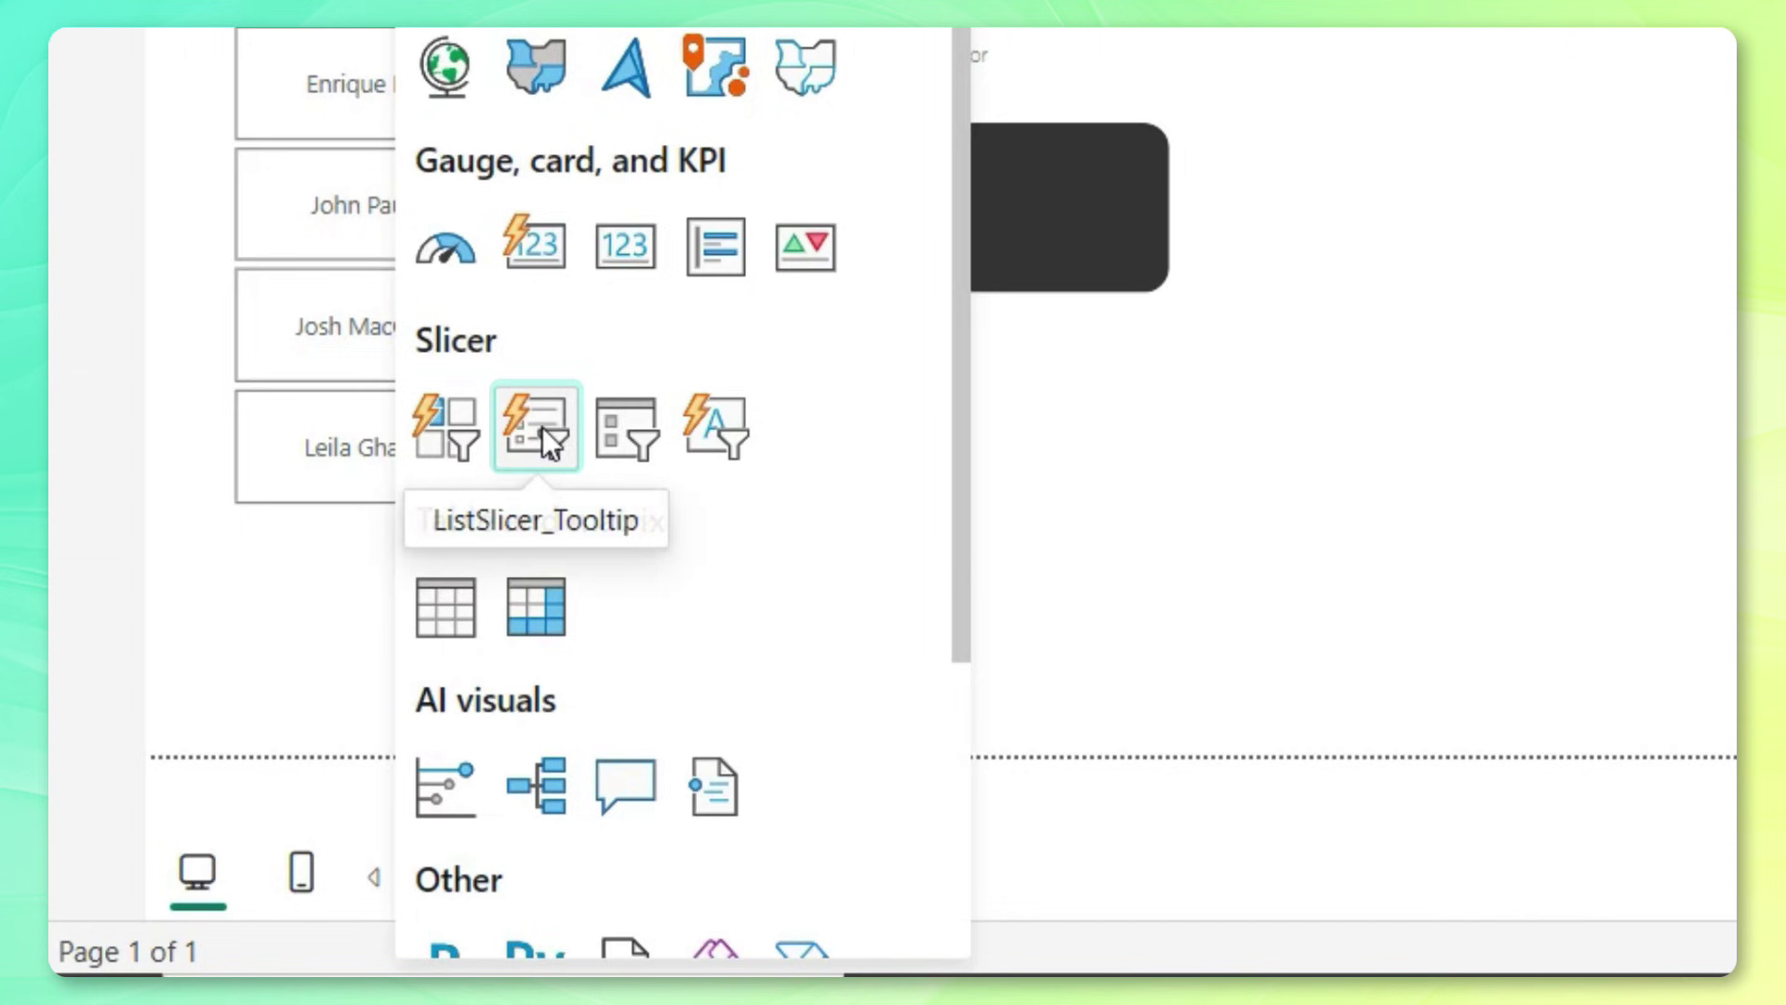
{"action": "left_click", "coordinate": [547, 436]}
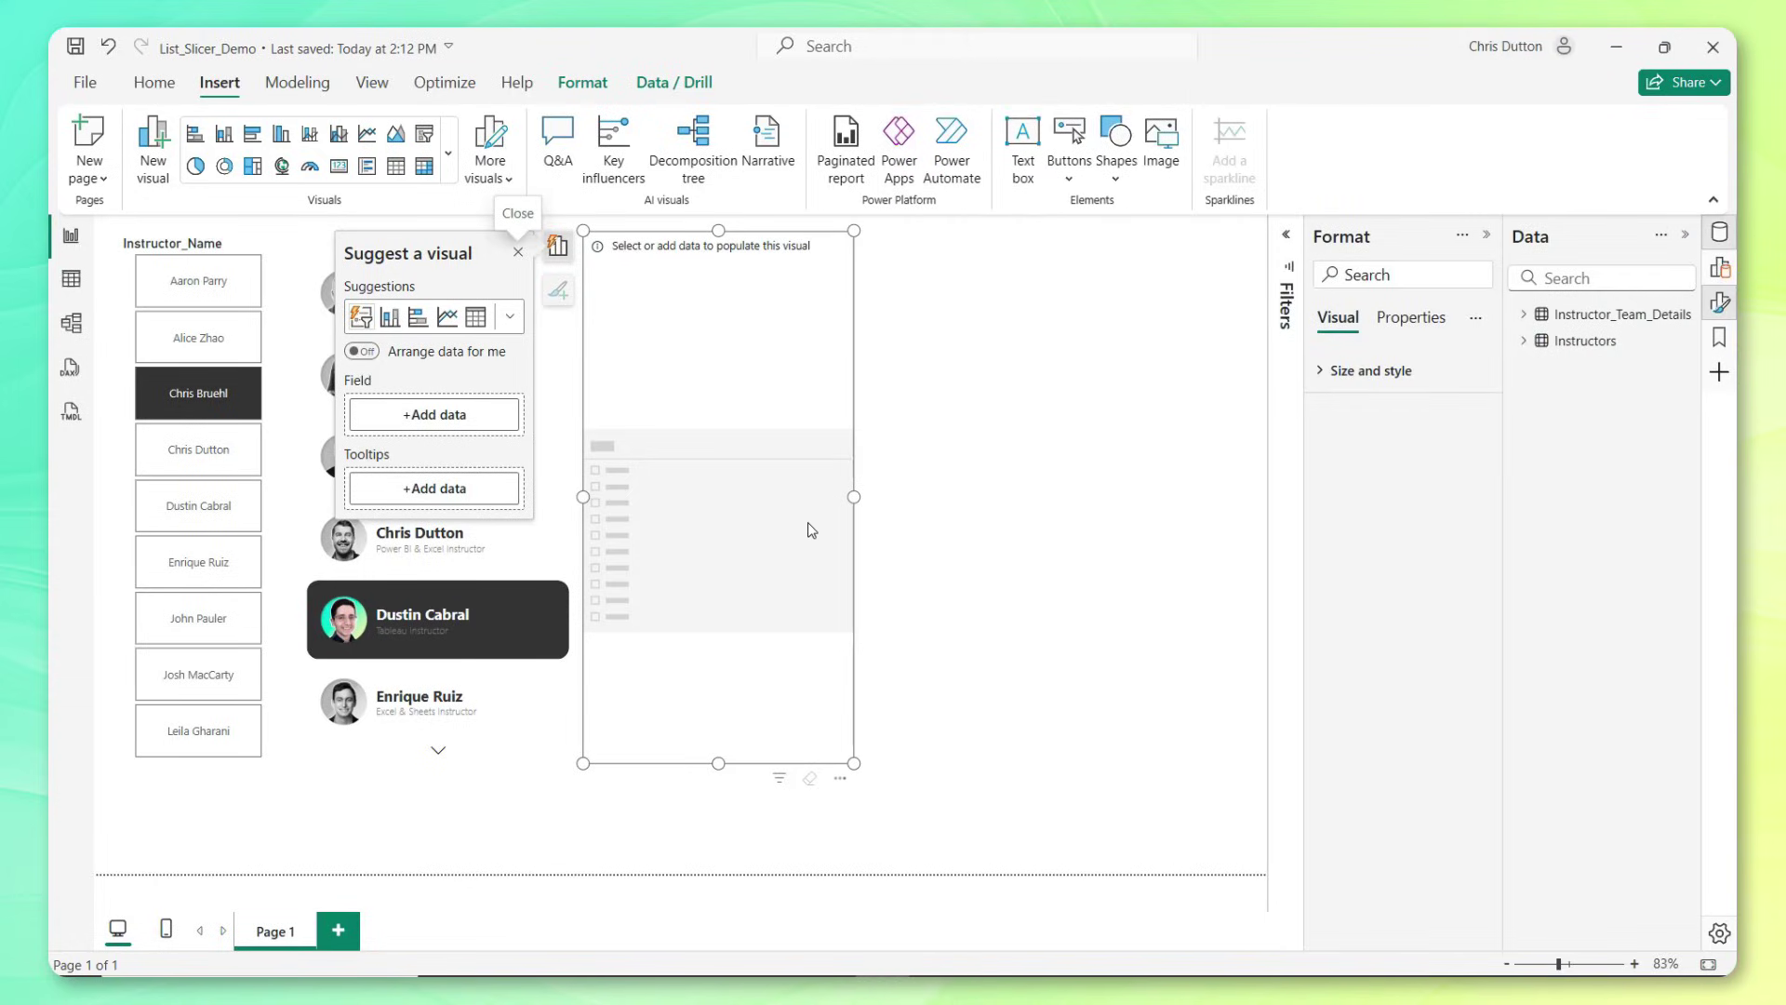
{"action": "left_click", "coordinate": [1049, 572]}
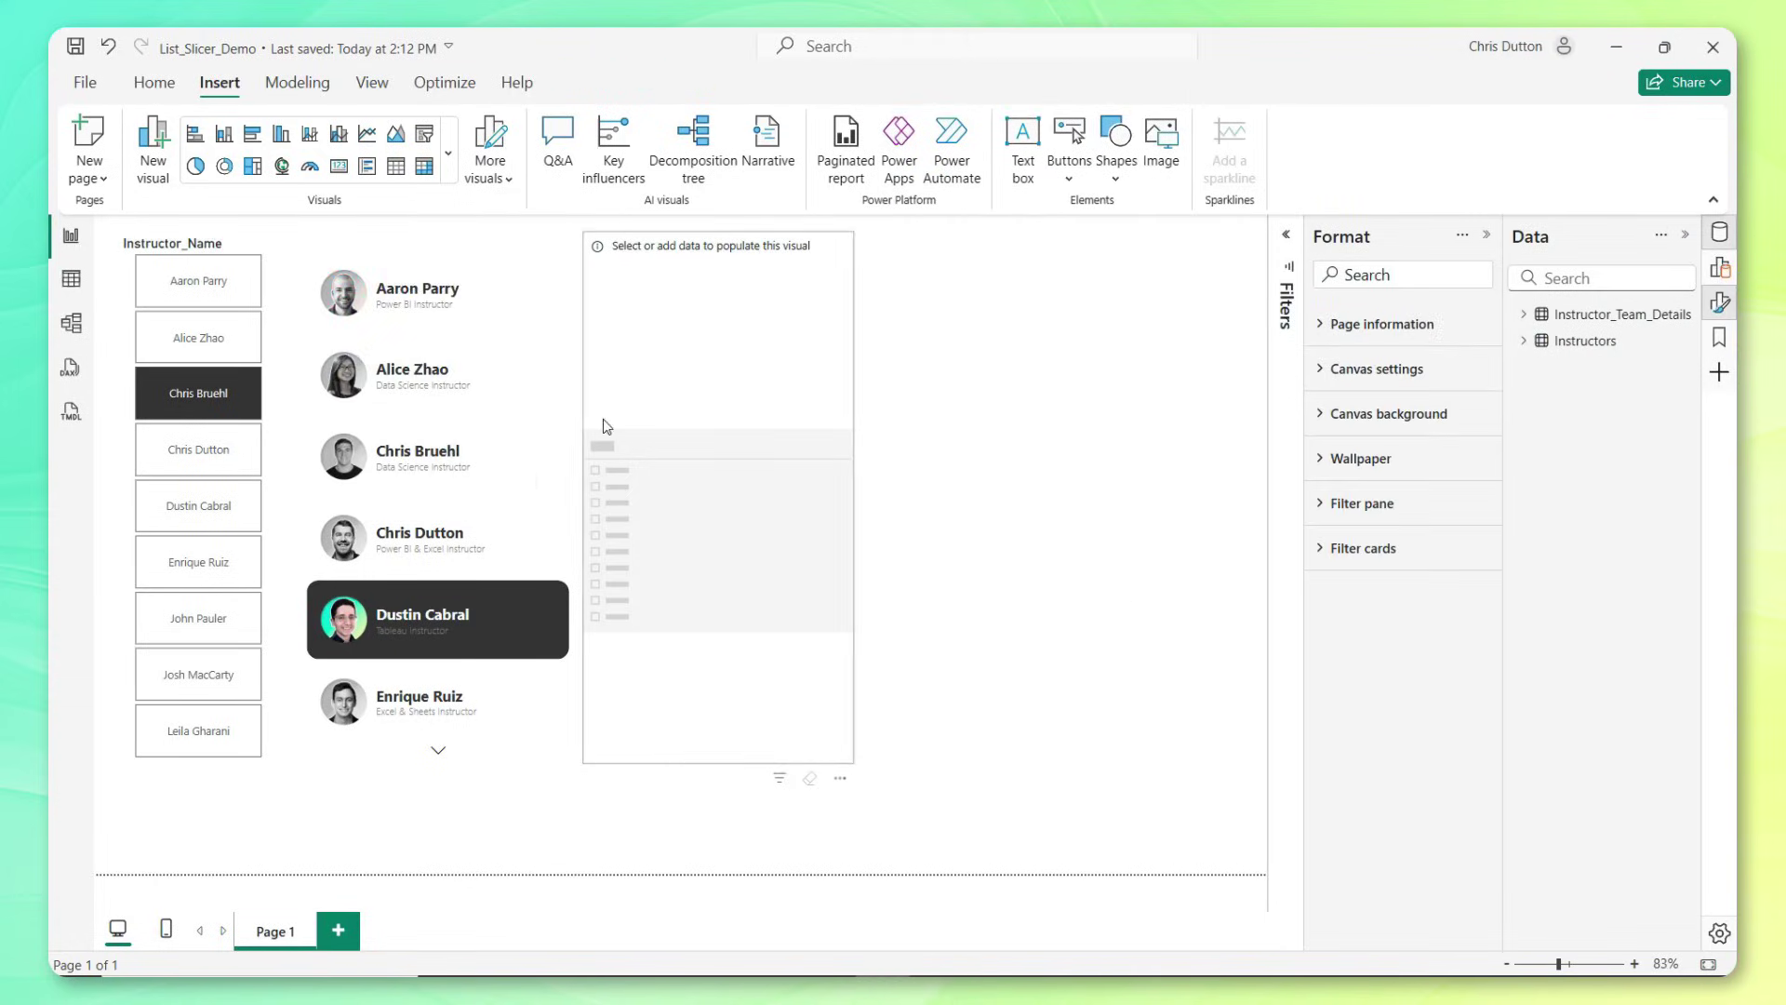
{"action": "left_click", "coordinate": [544, 428]}
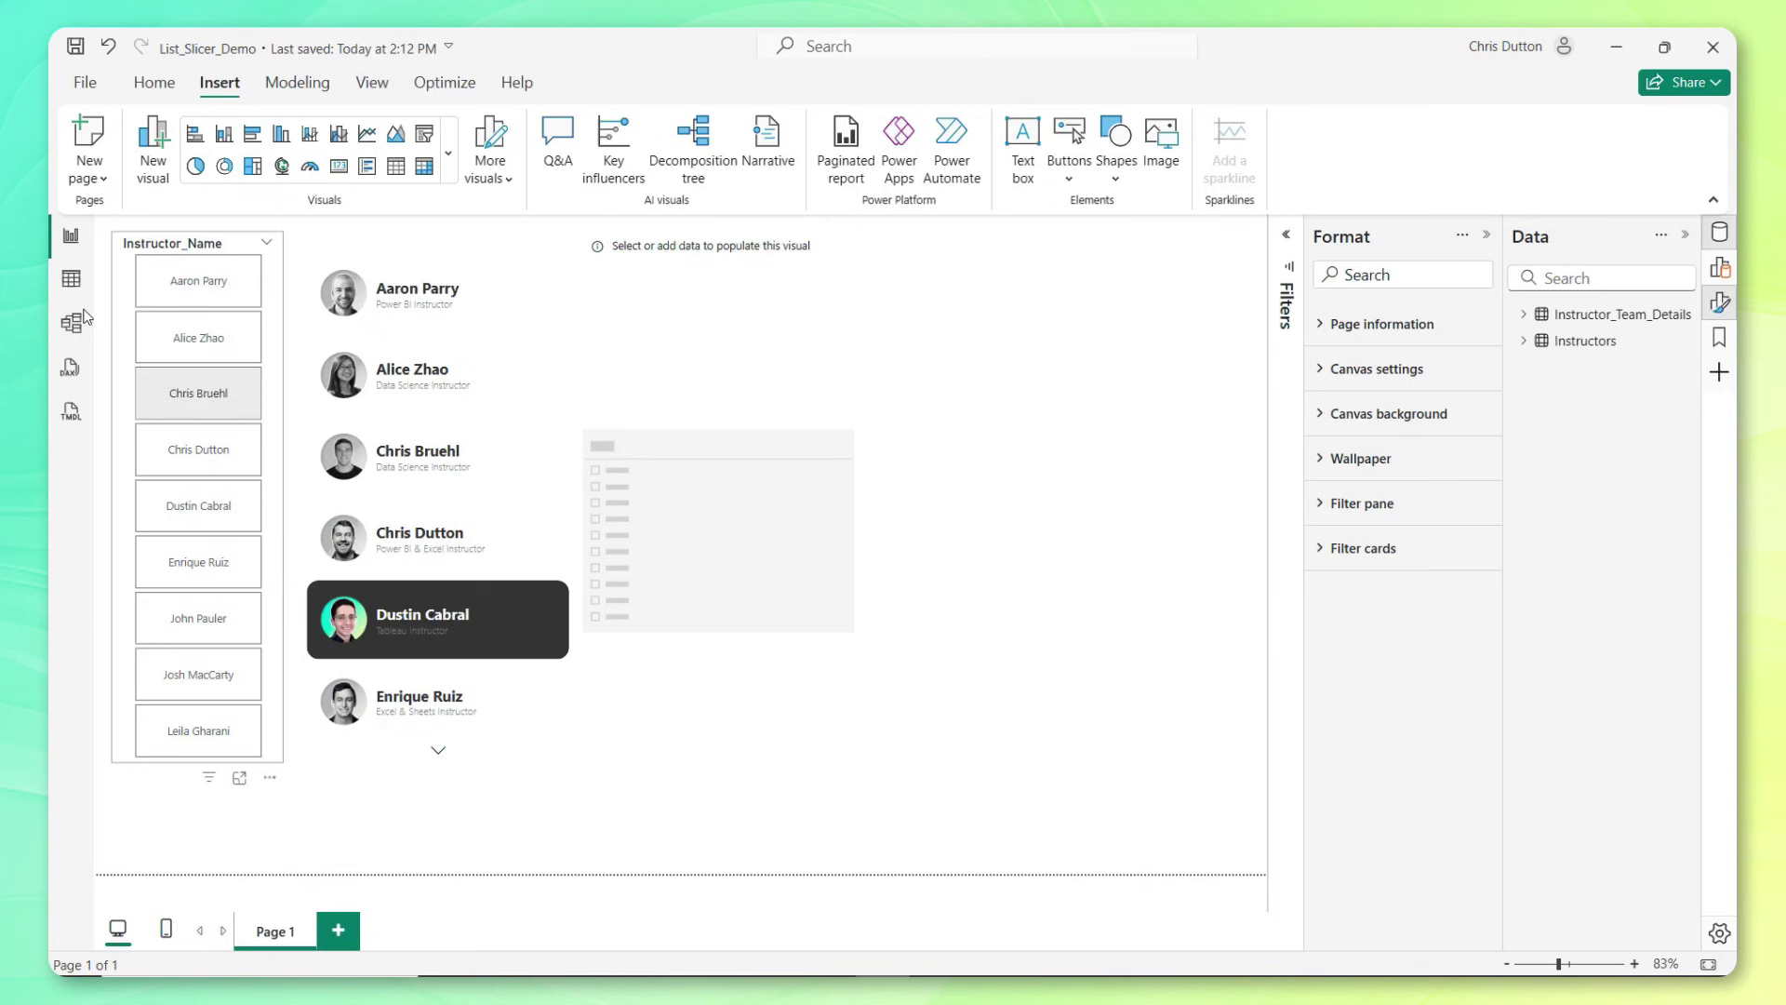
{"action": "left_click", "coordinate": [63, 286]}
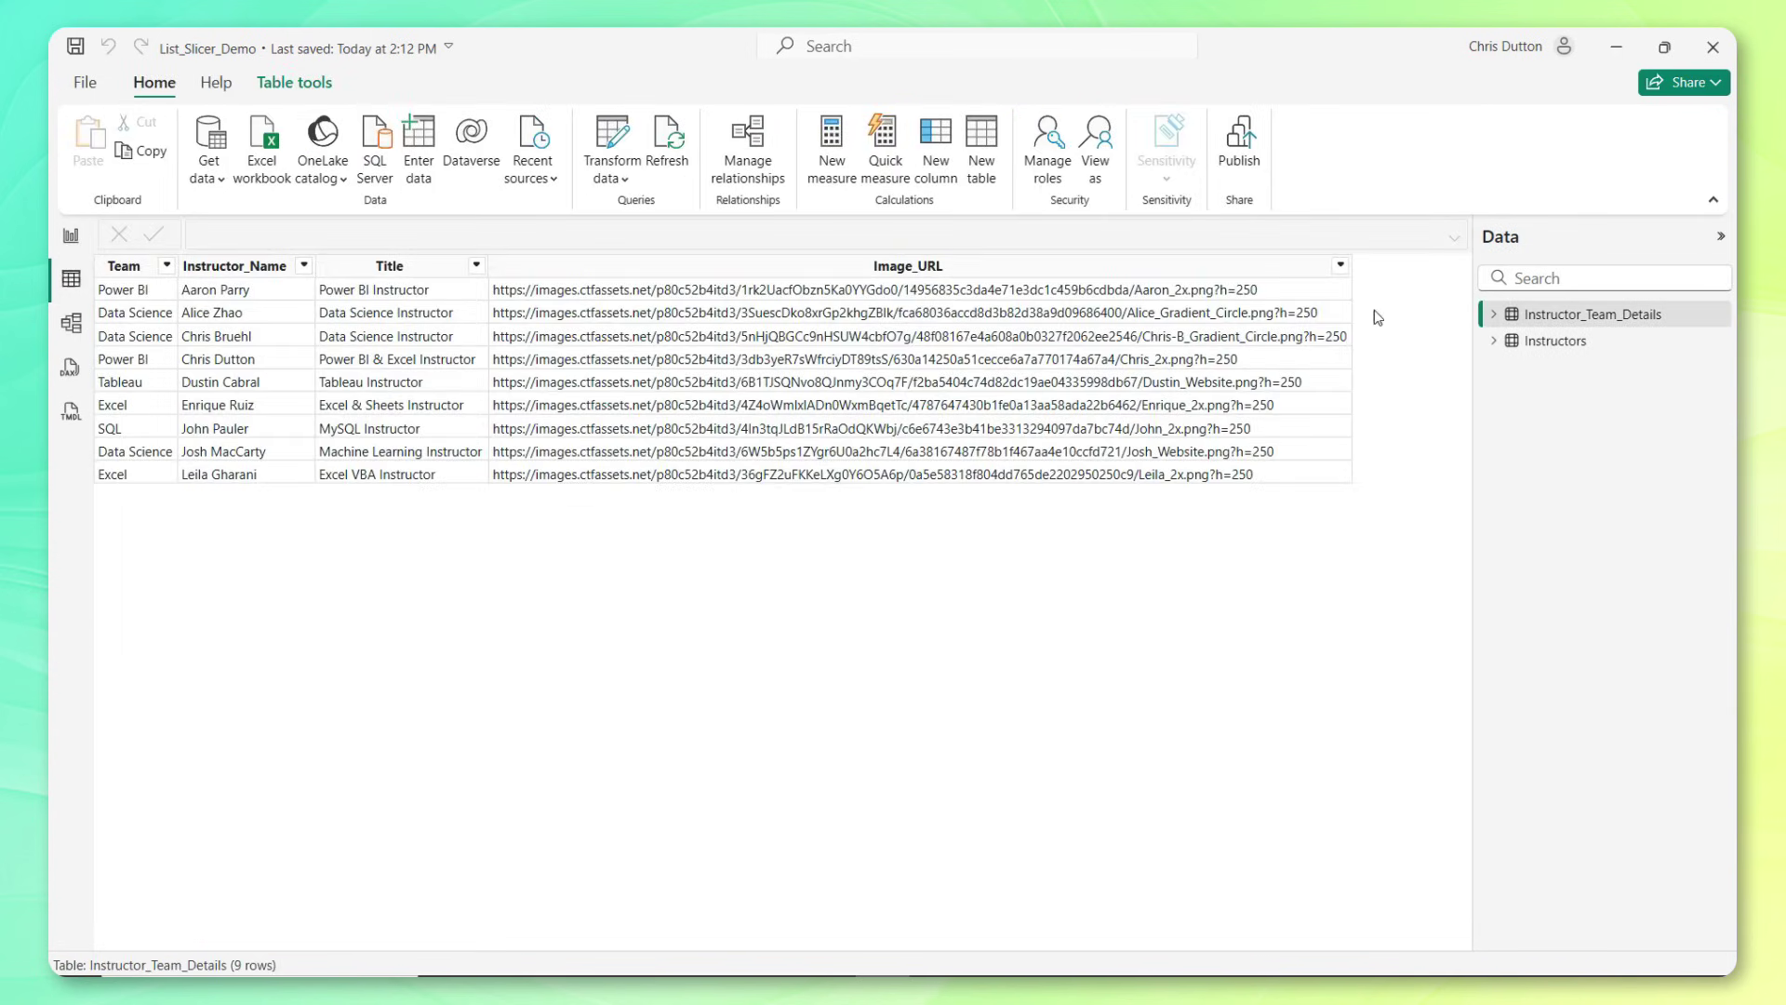
{"action": "left_click", "coordinate": [1536, 343]}
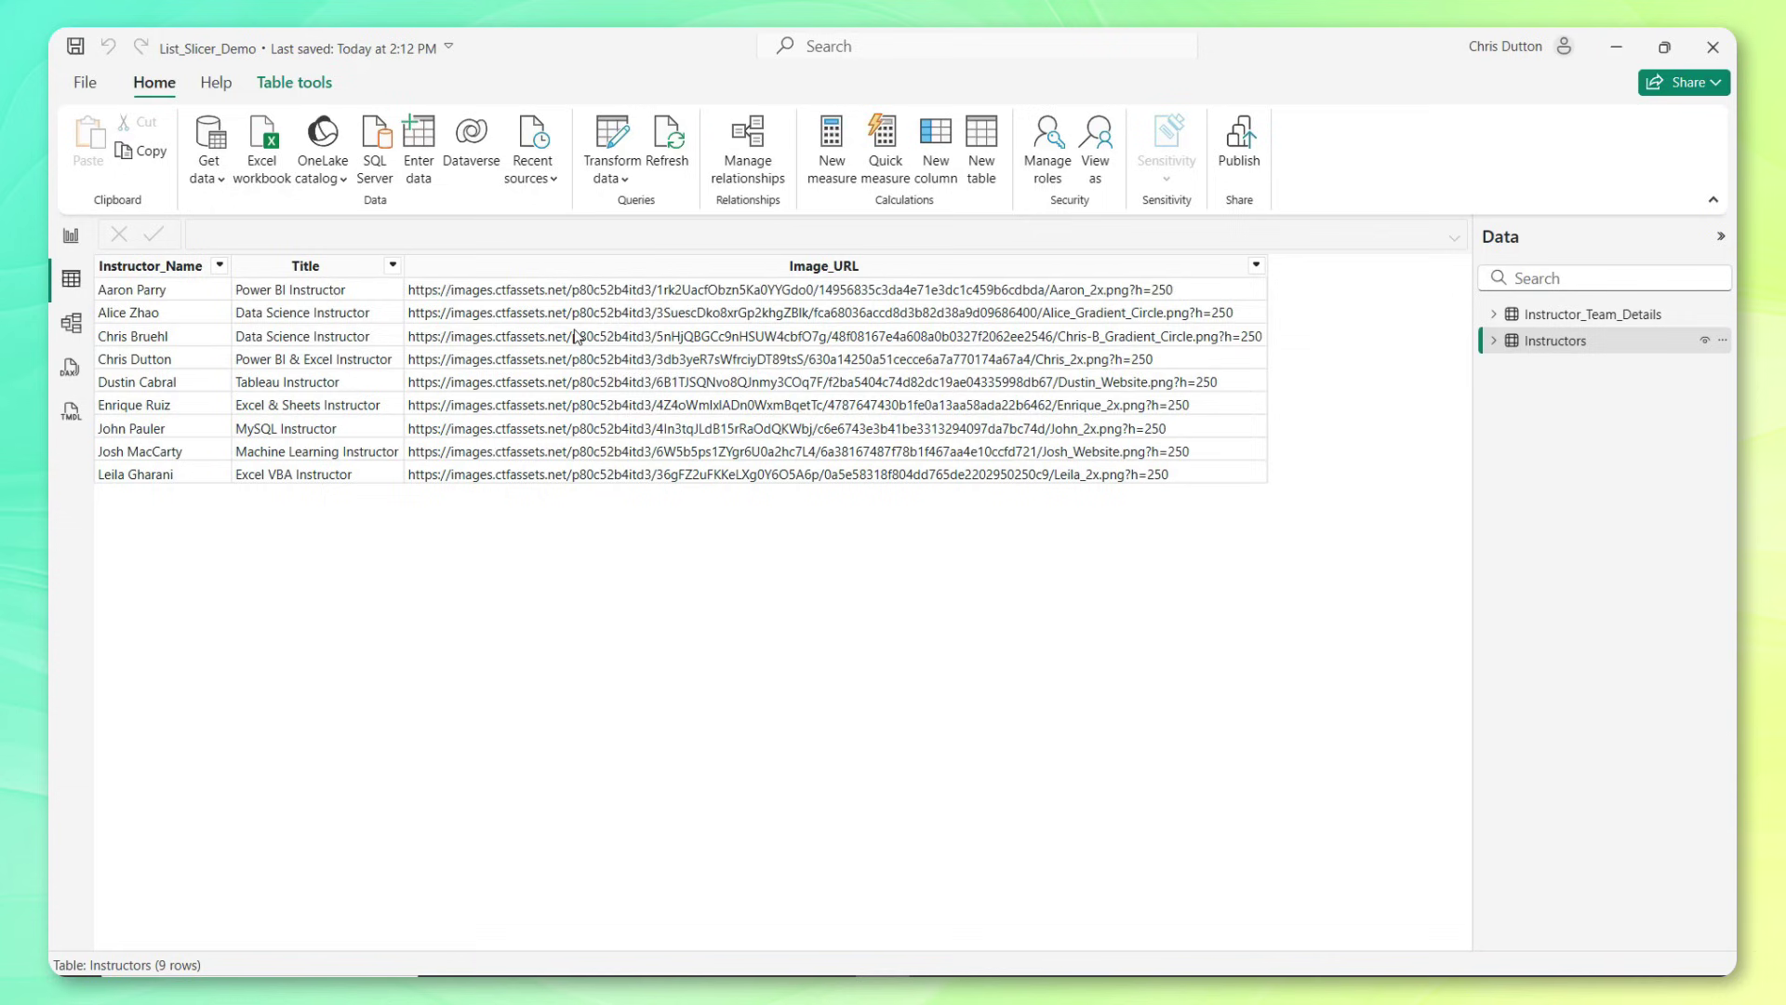
{"action": "left_click", "coordinate": [1594, 317]}
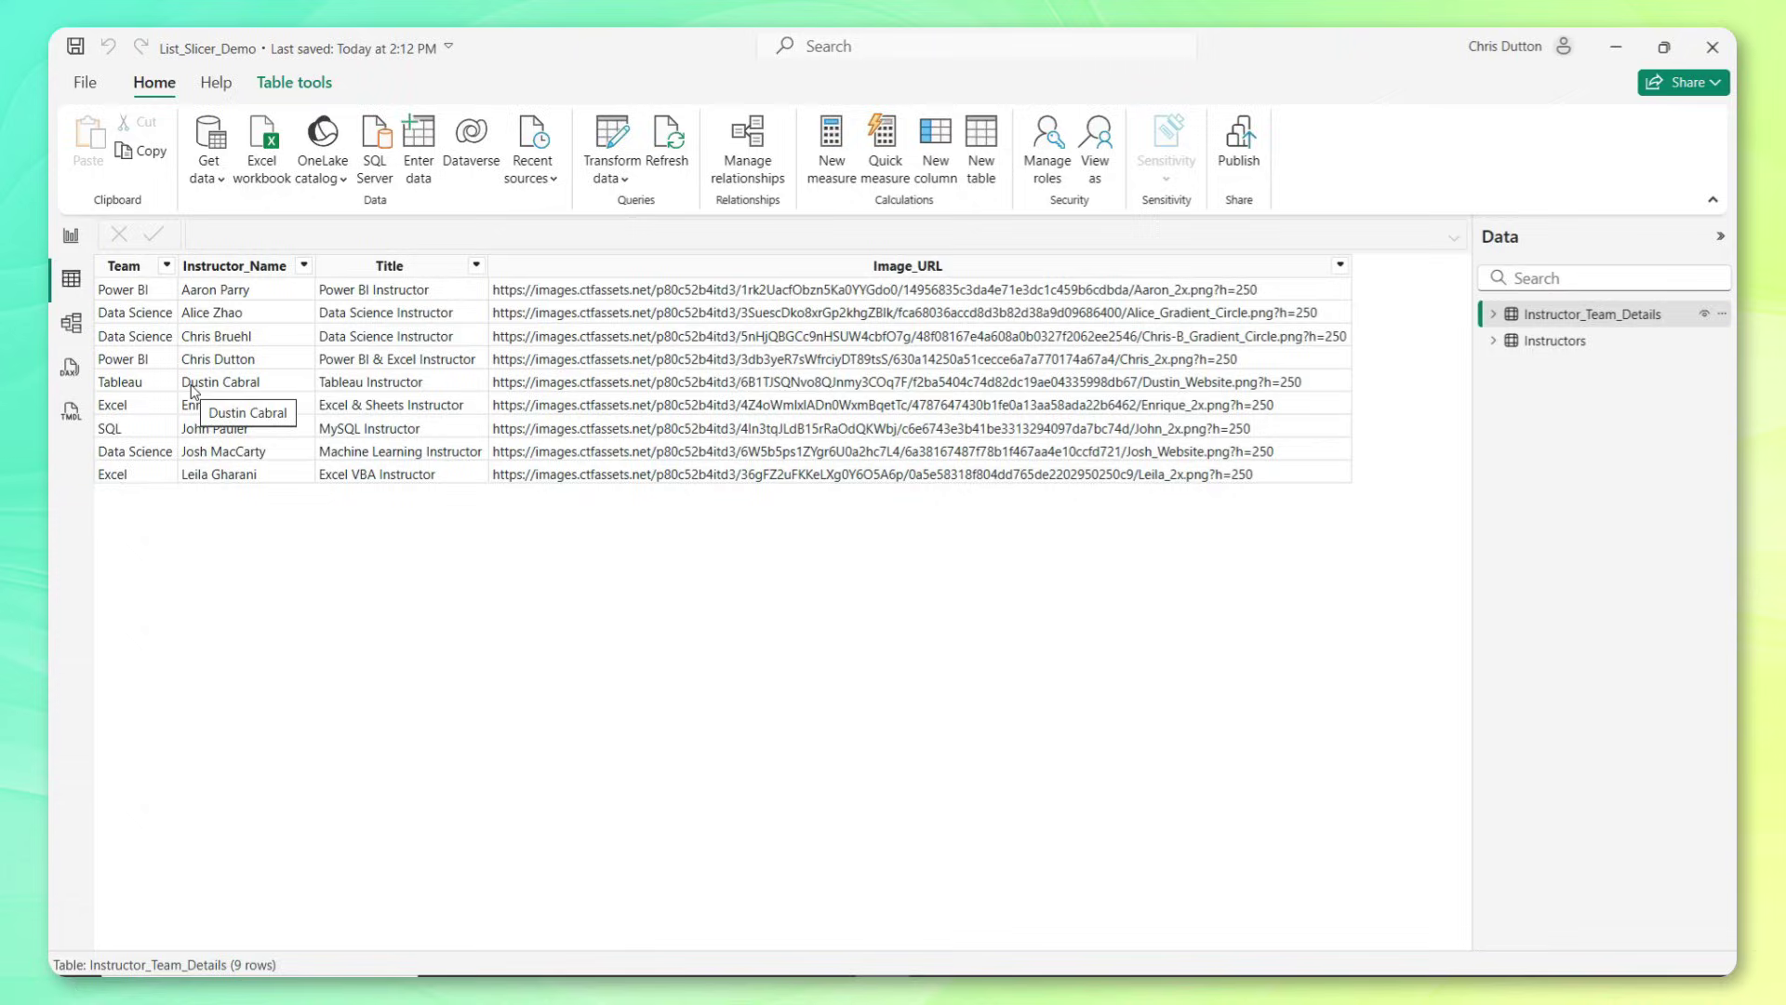
Add Team then Instructor_Name from Instructor_Team_Details as the new slicer's fields.
{"action": "left_click", "coordinate": [71, 236]}
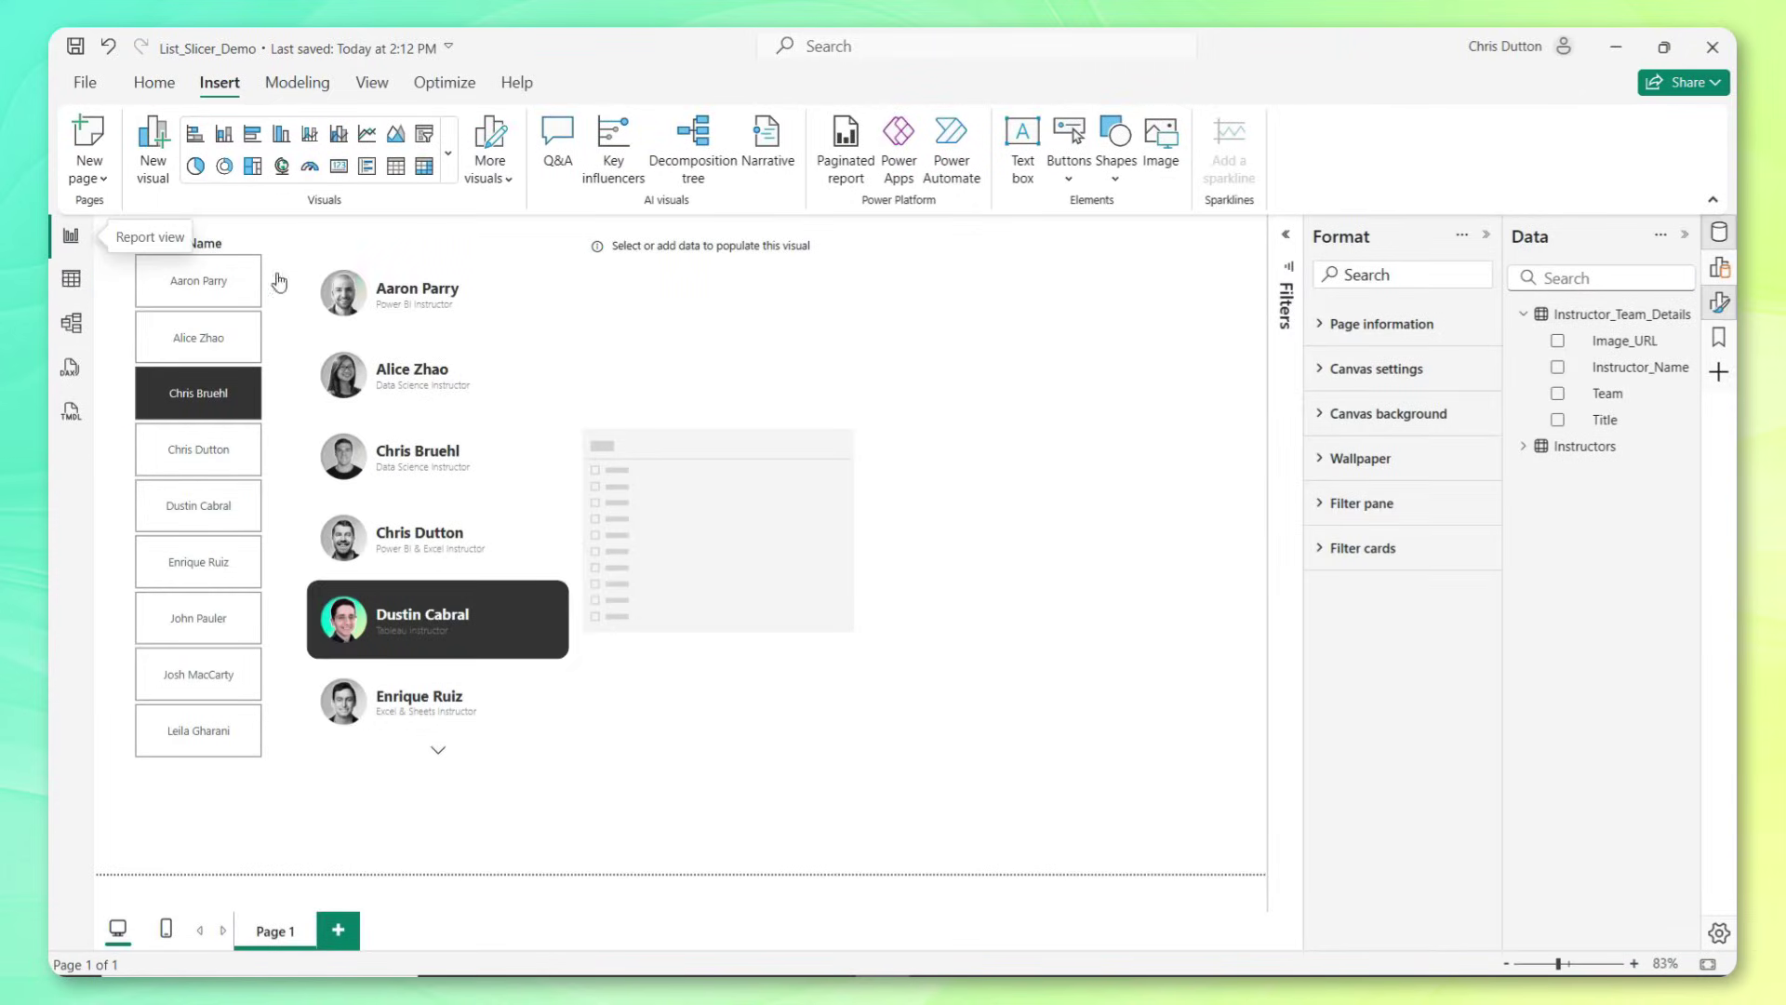
{"action": "left_click", "coordinate": [854, 300]}
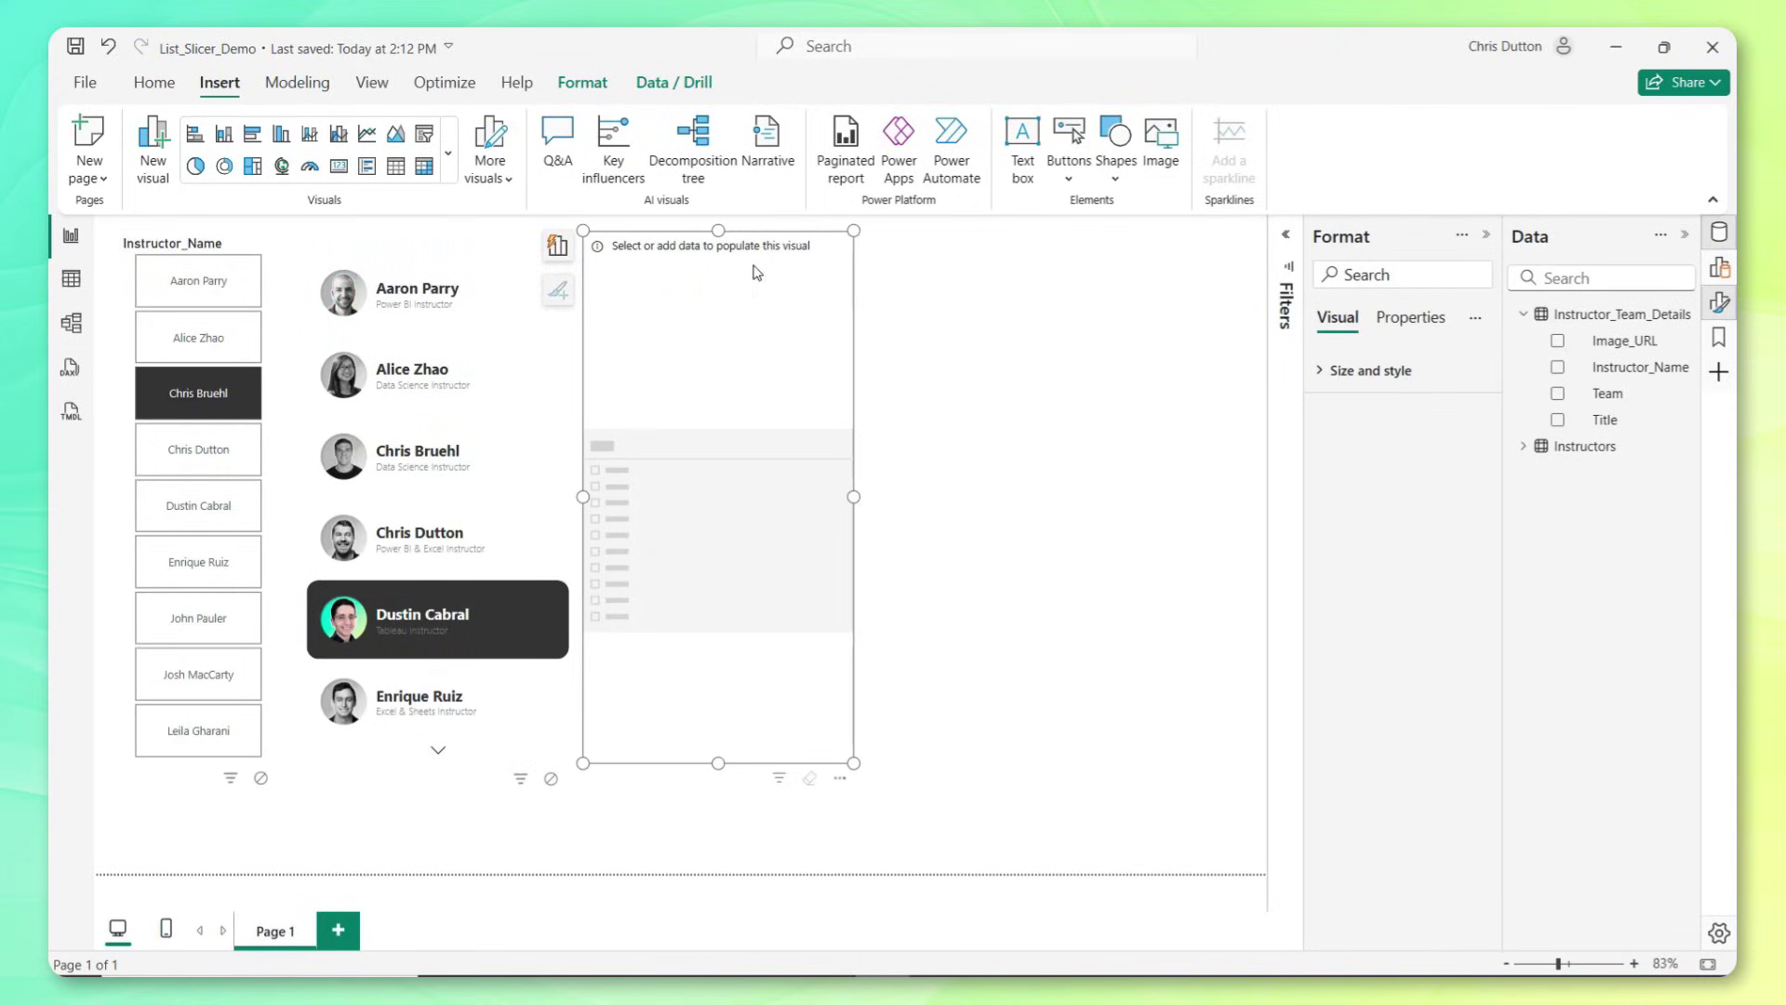
{"action": "left_click", "coordinate": [557, 246]}
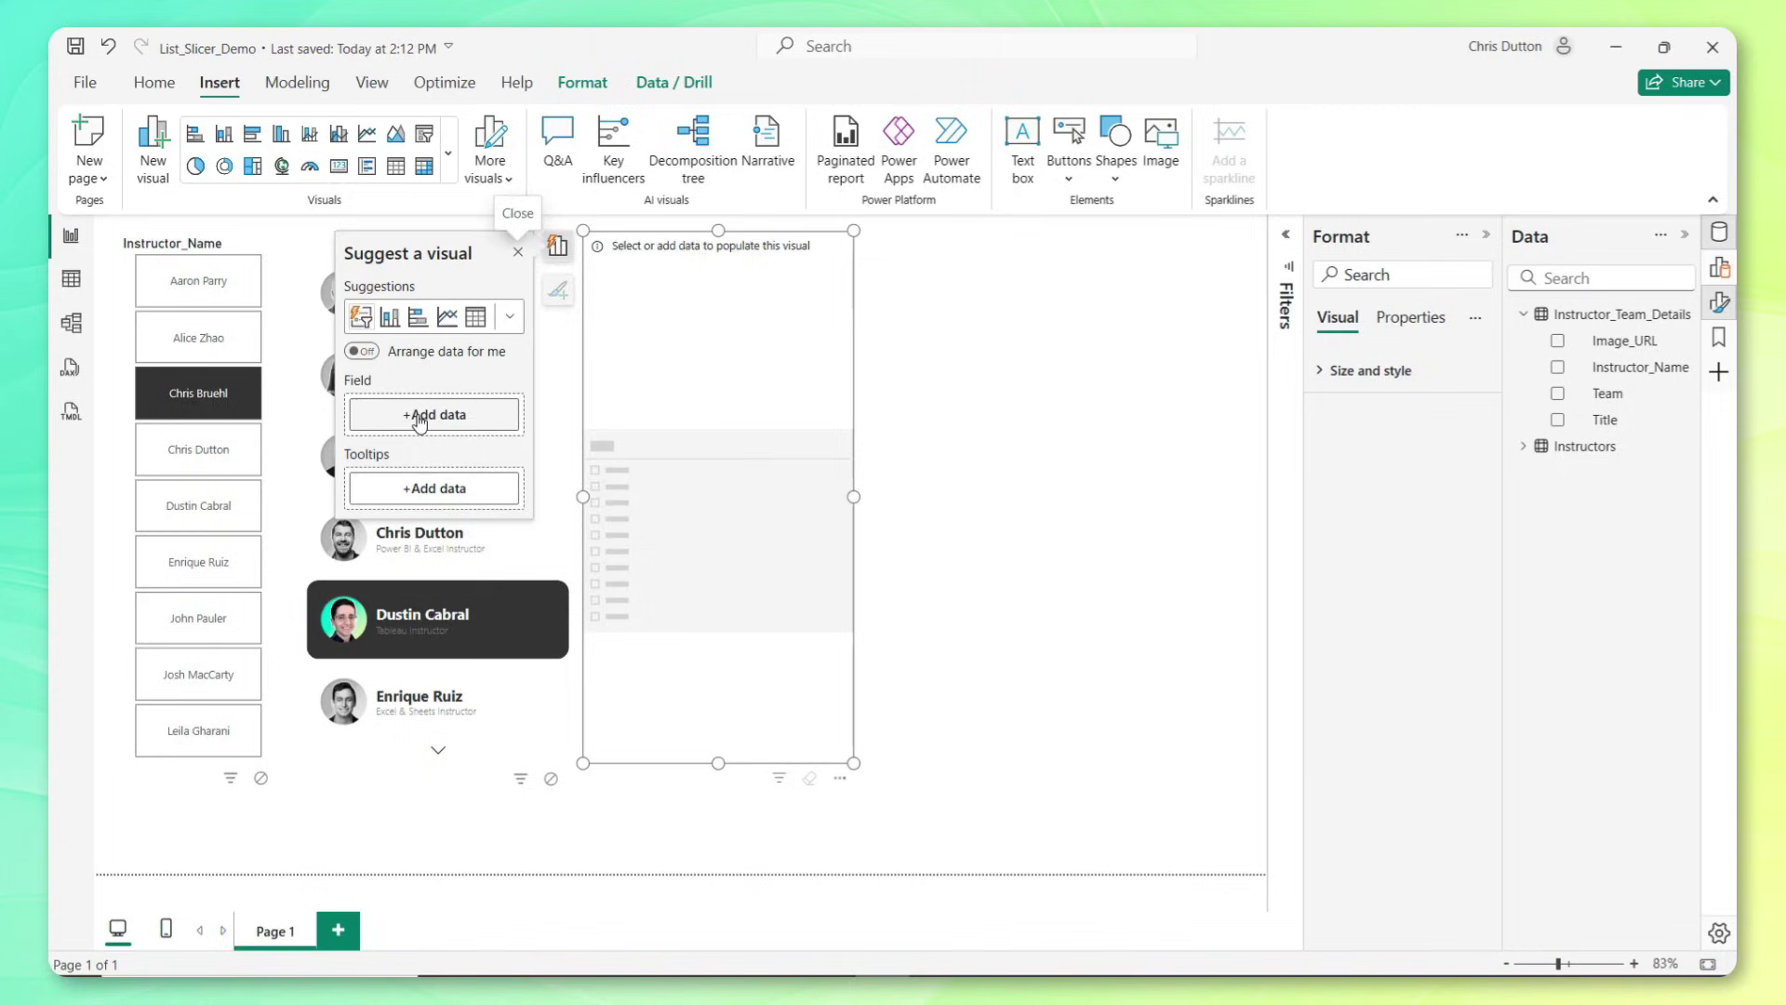
{"action": "left_click", "coordinate": [411, 421]}
{"action": "left_click", "coordinate": [555, 370]}
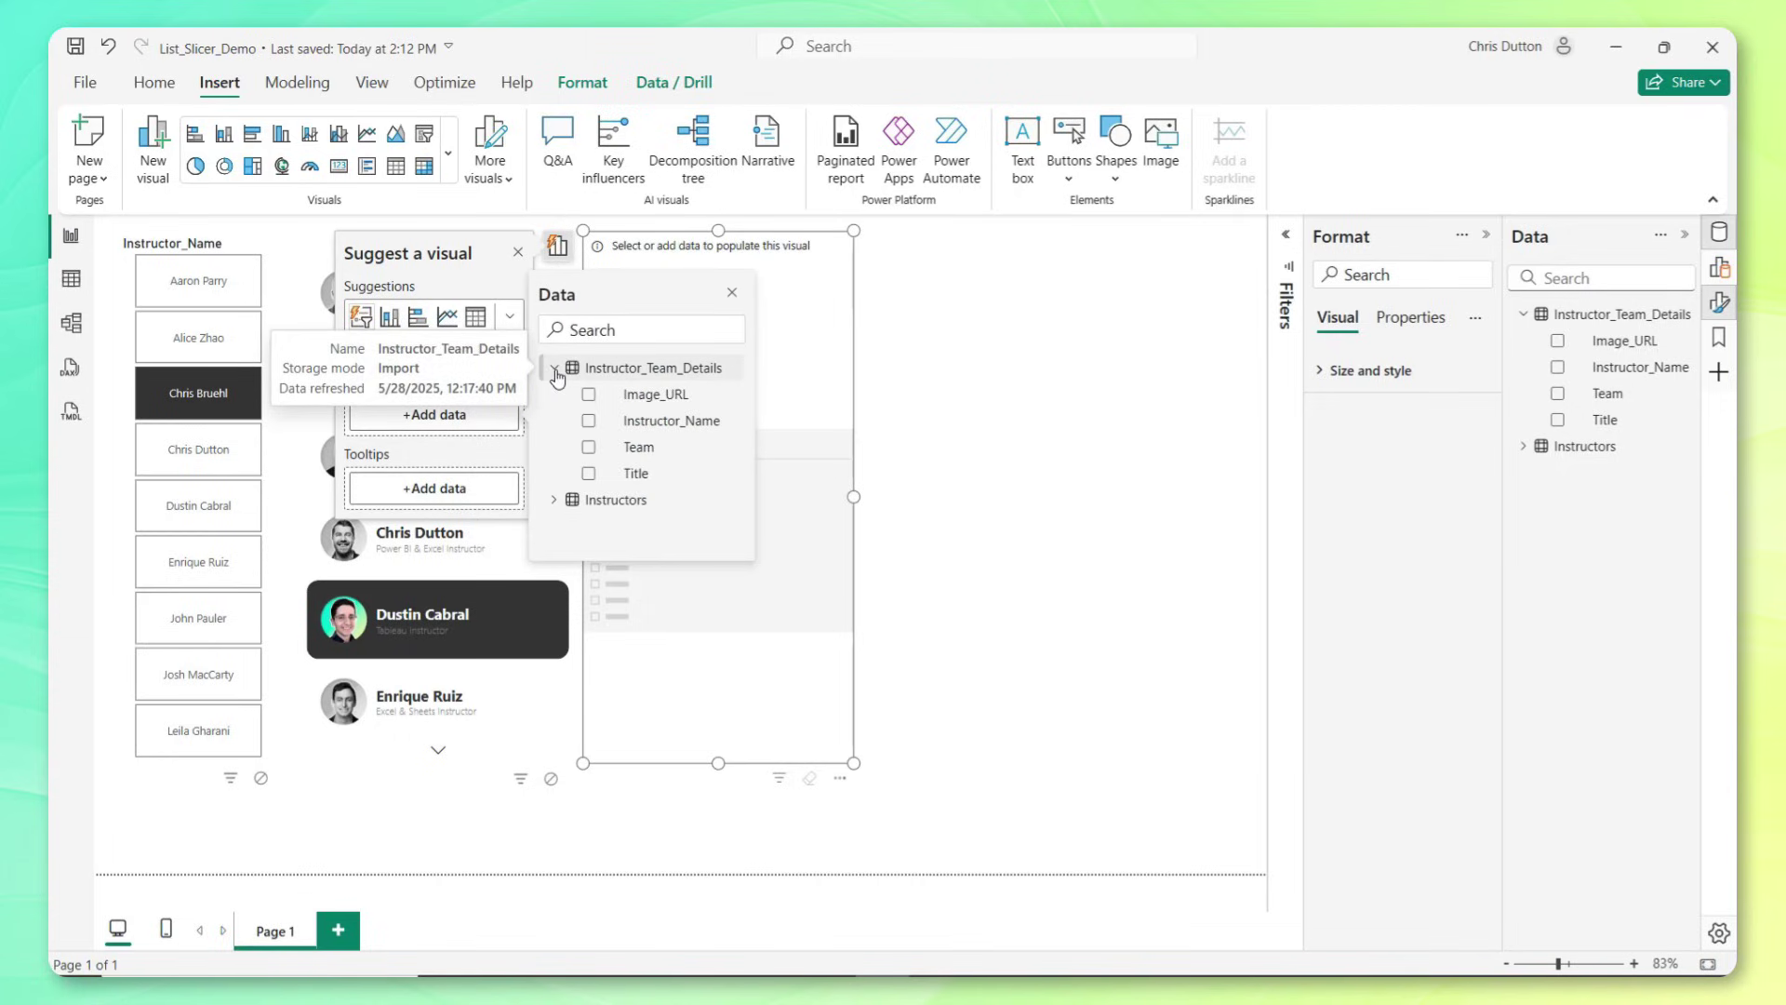
{"action": "left_click", "coordinate": [588, 449]}
{"action": "left_click", "coordinate": [590, 422]}
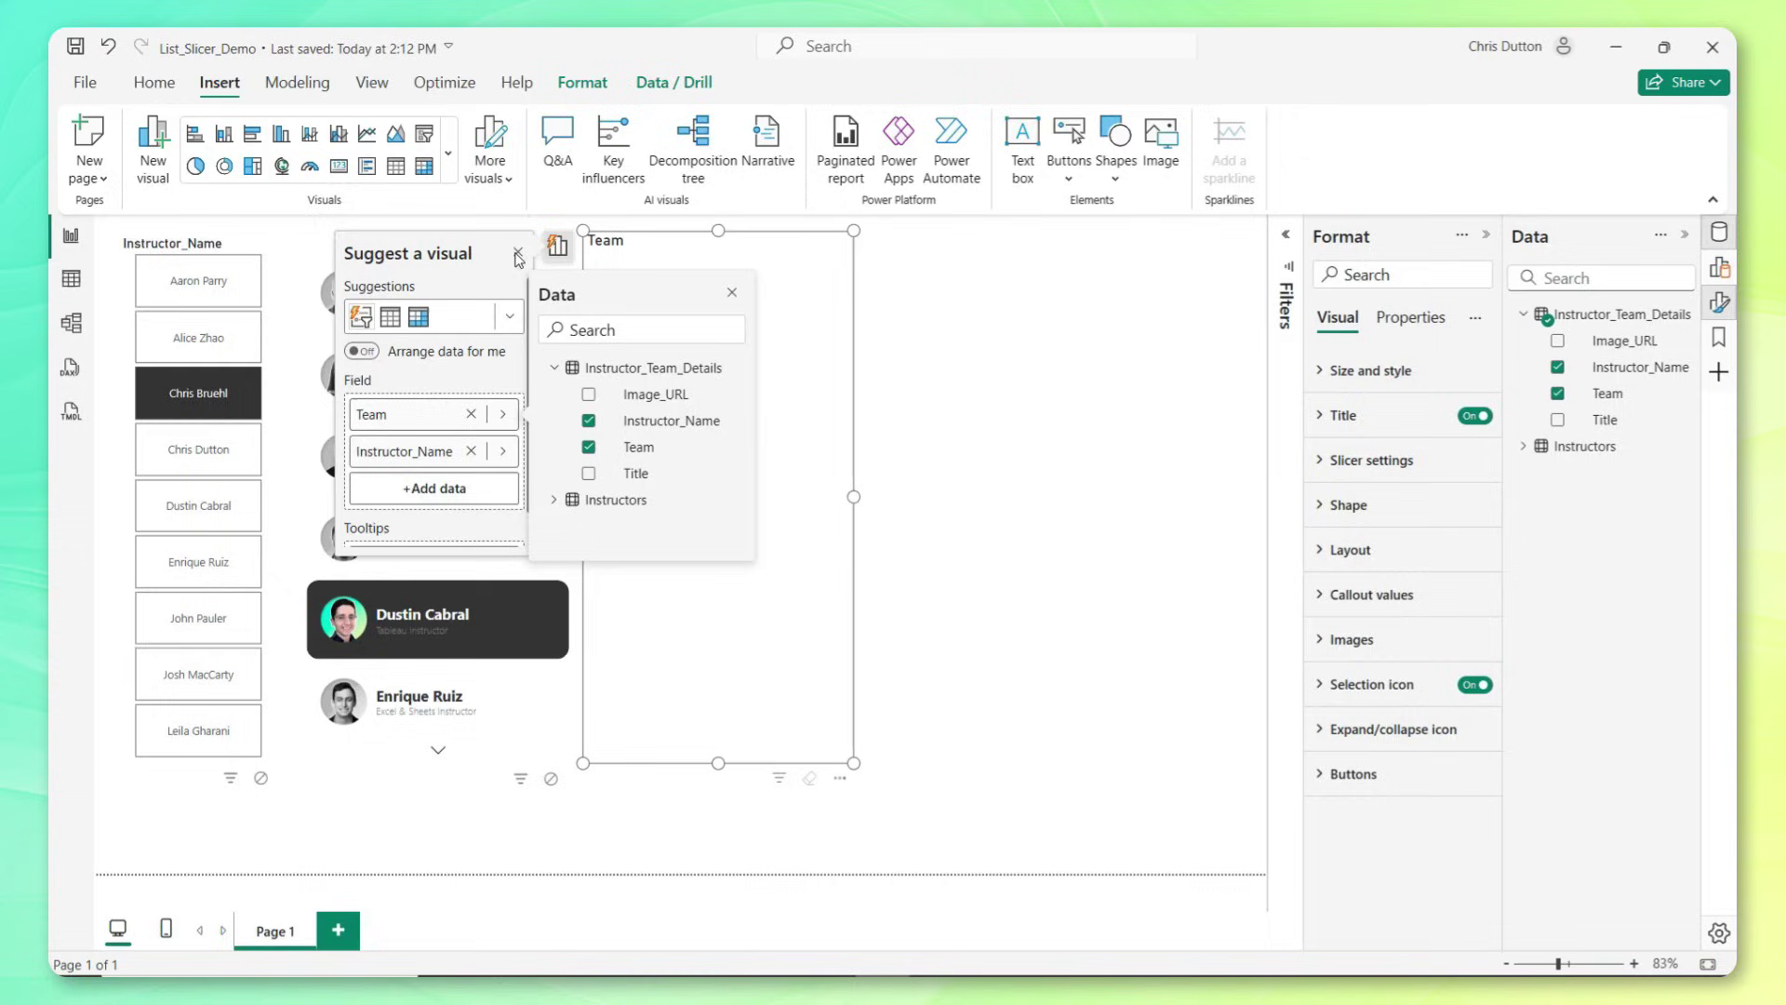
{"action": "left_click", "coordinate": [518, 254]}
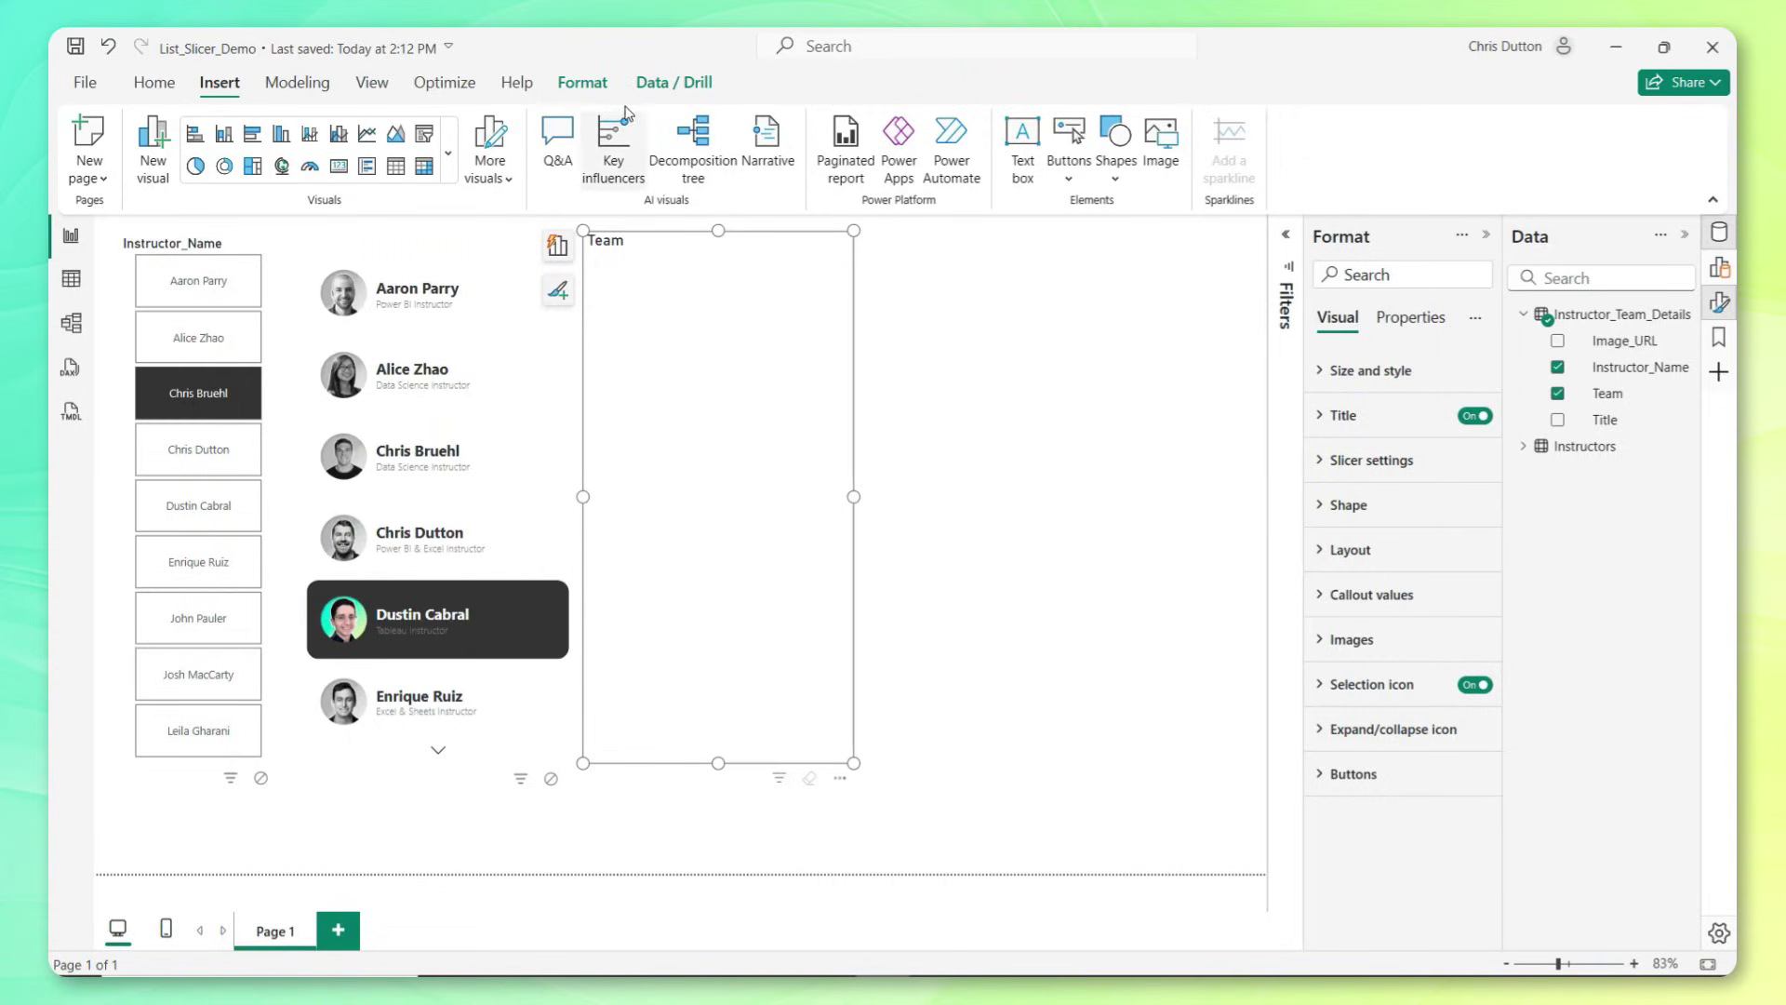
Set interactions to None between the Team slicer and both Instructor_Name slicers.
{"action": "left_click", "coordinate": [582, 83]}
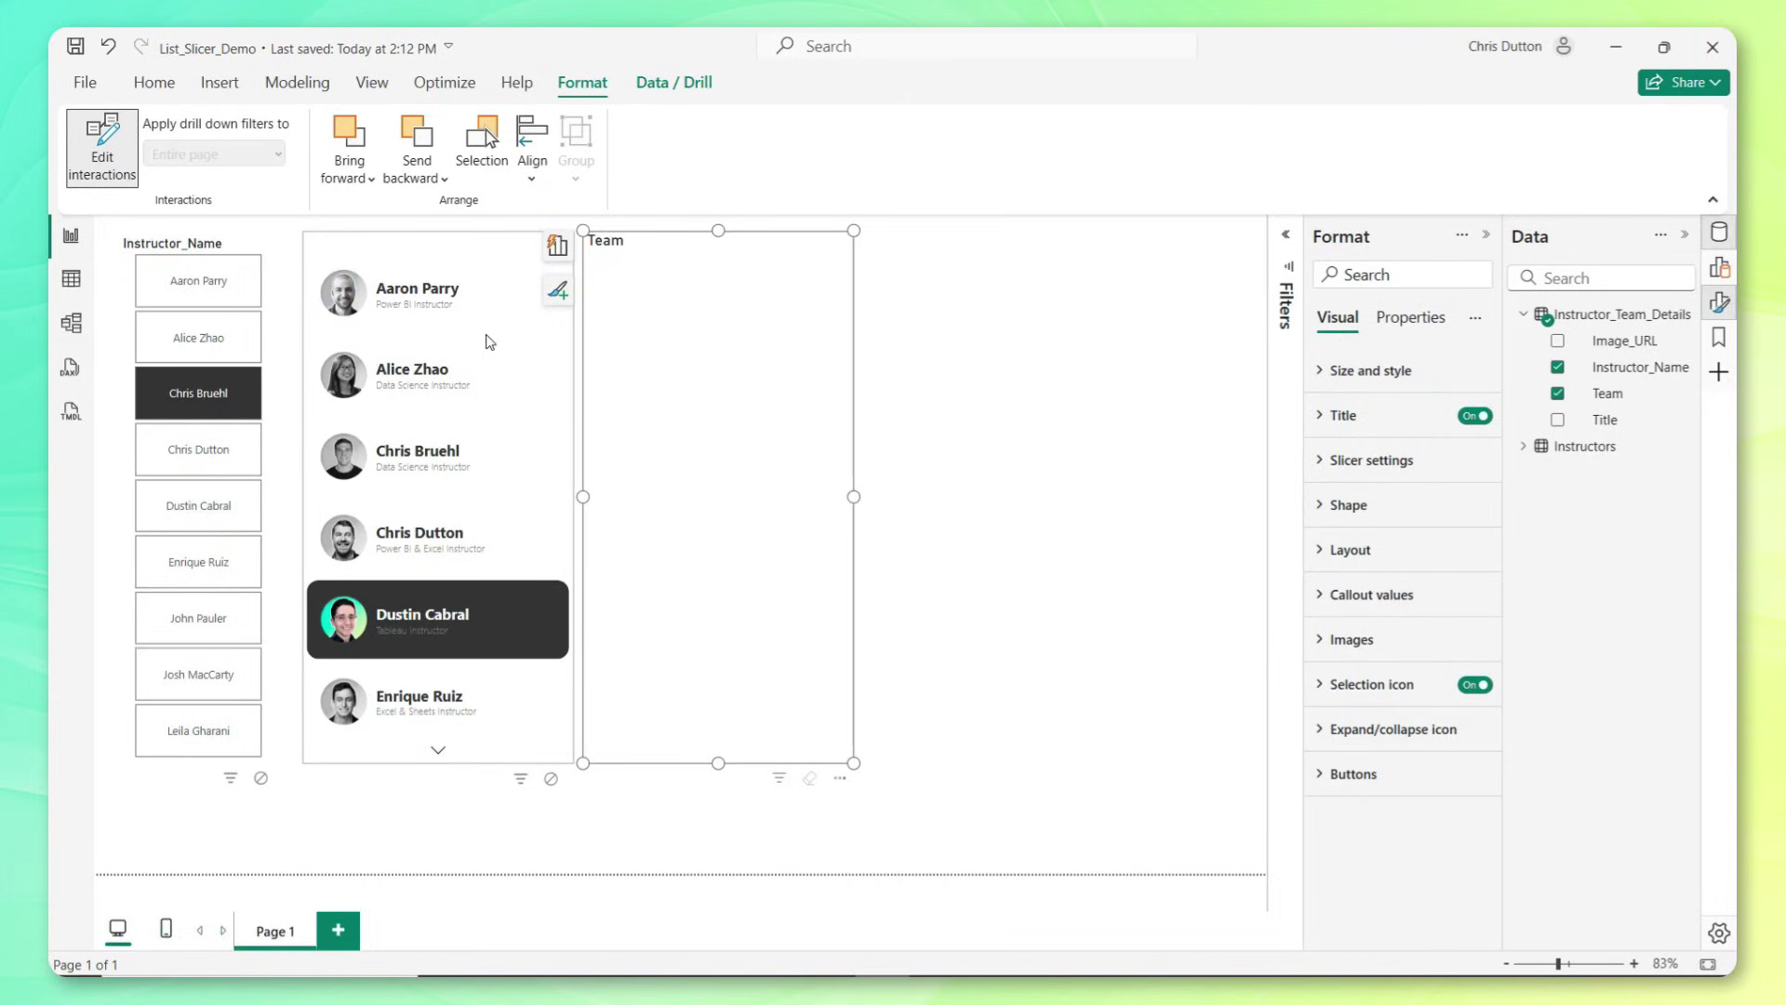
{"action": "left_click", "coordinate": [551, 780]}
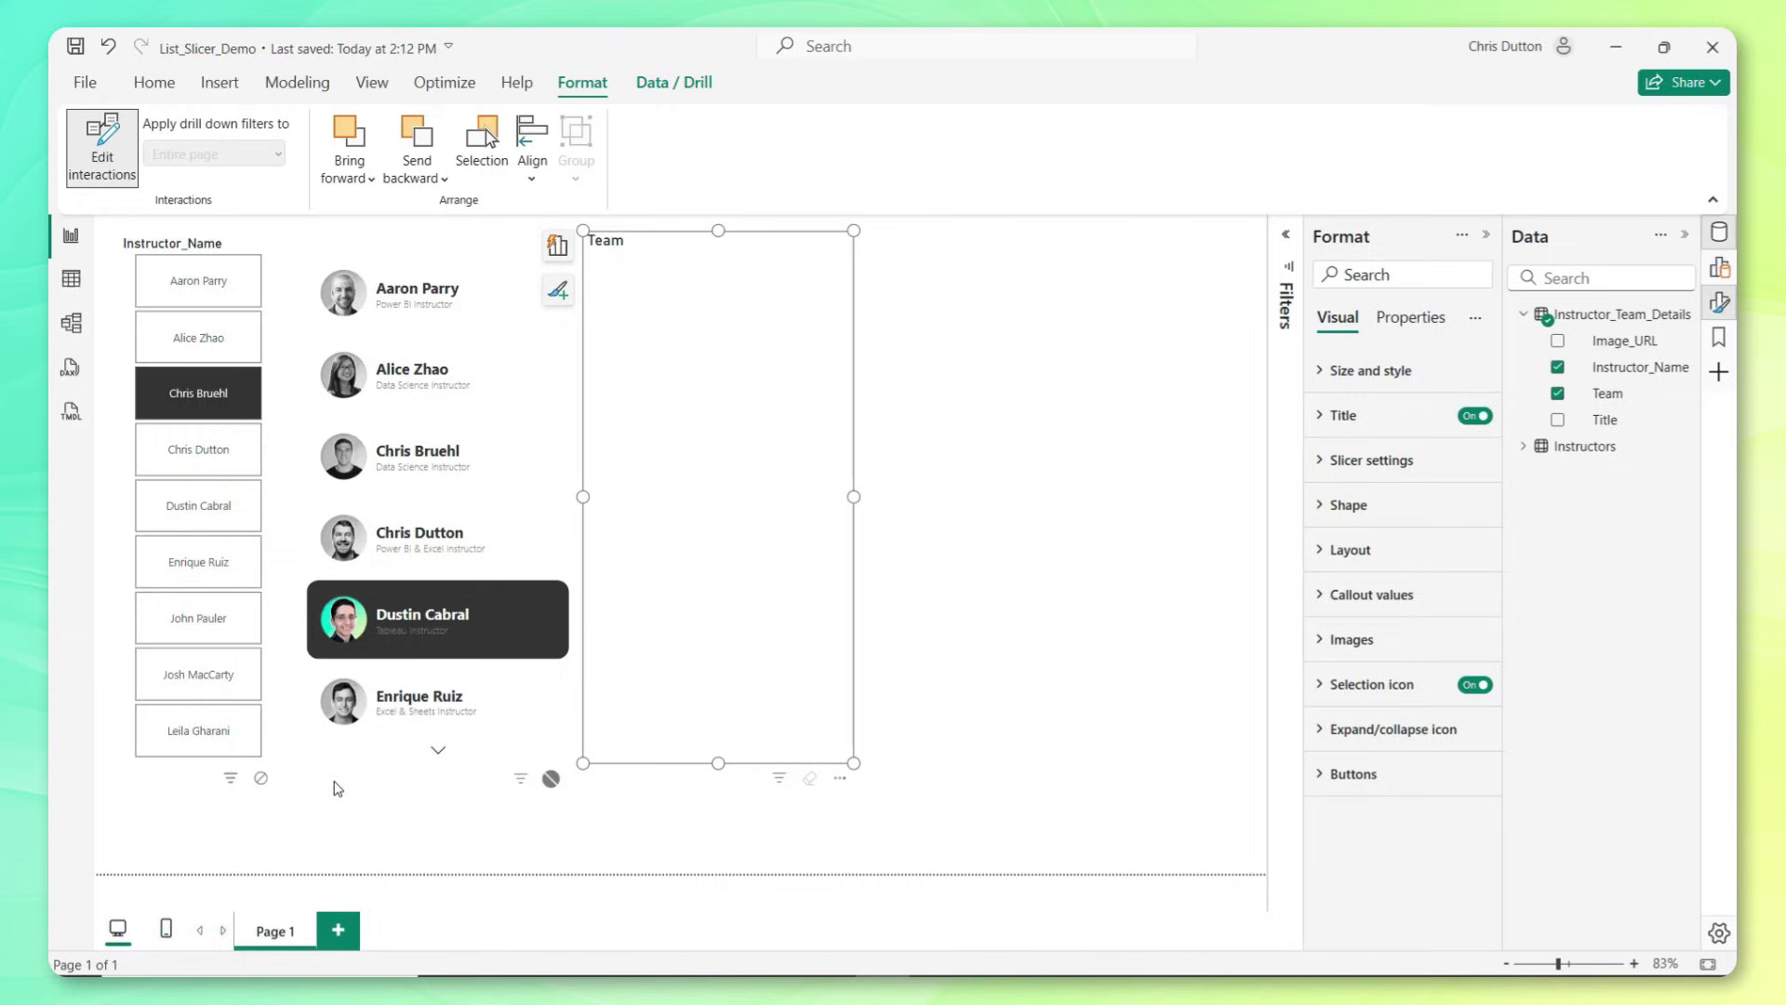
{"action": "left_click", "coordinate": [261, 778]}
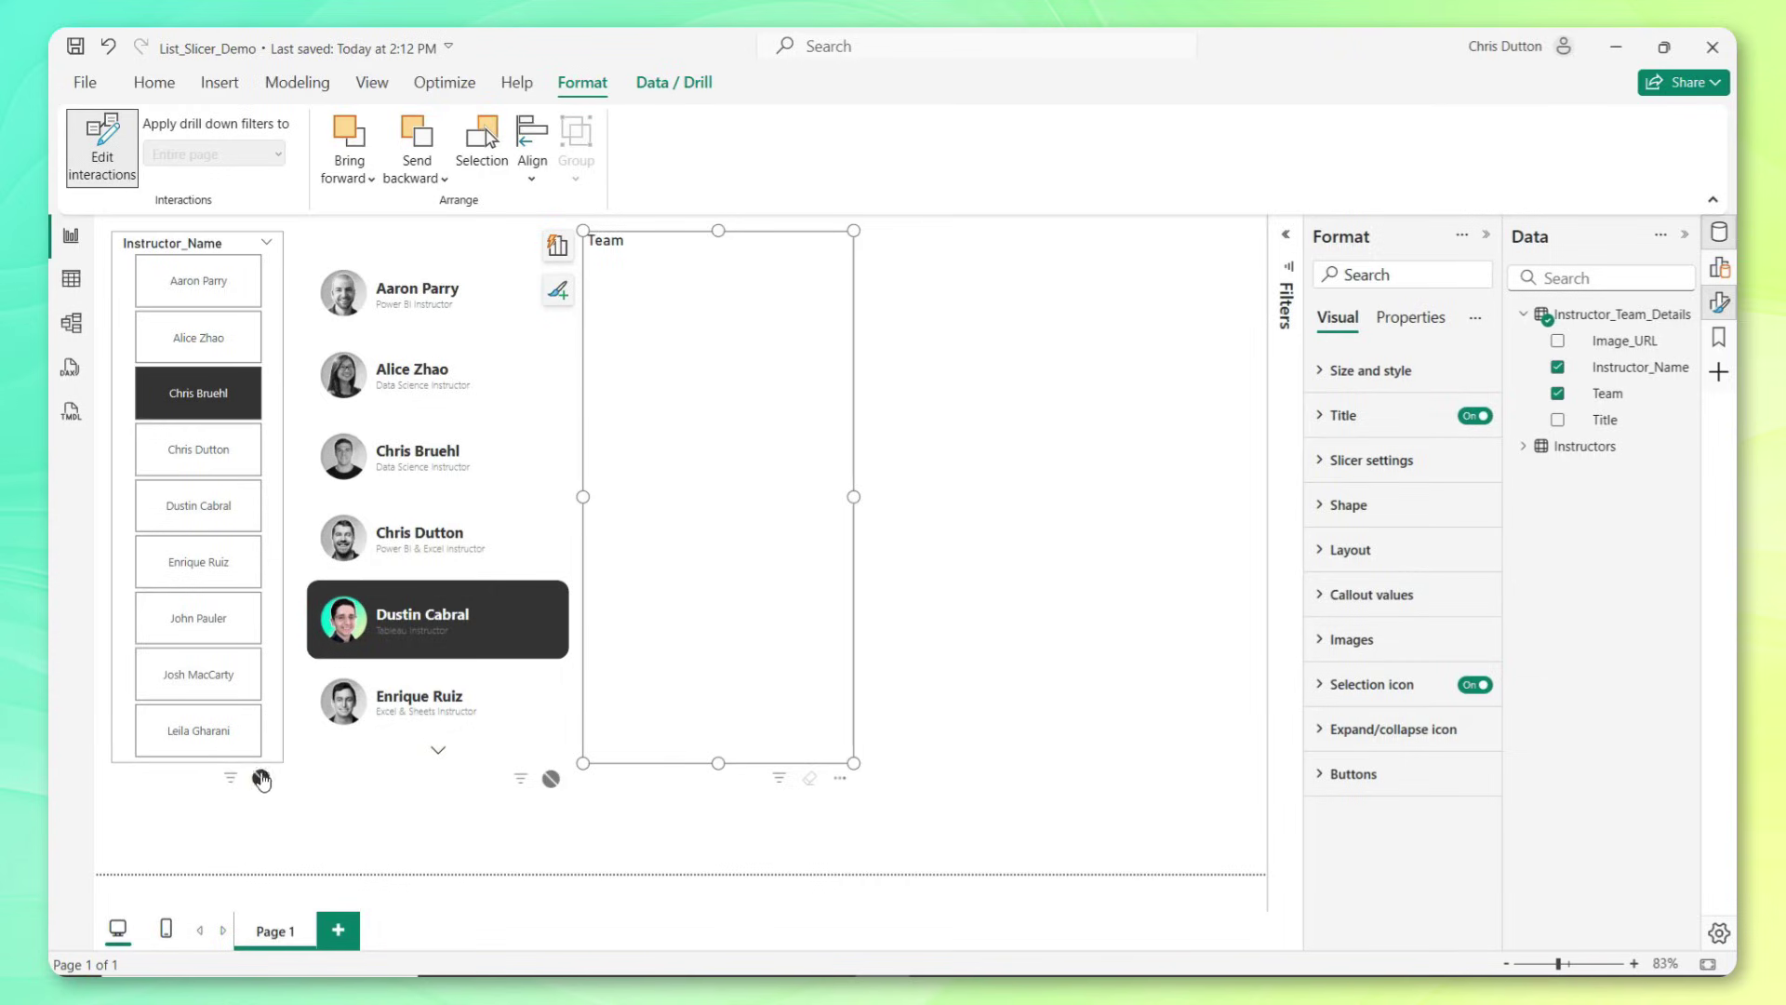
{"action": "left_click", "coordinate": [281, 269]}
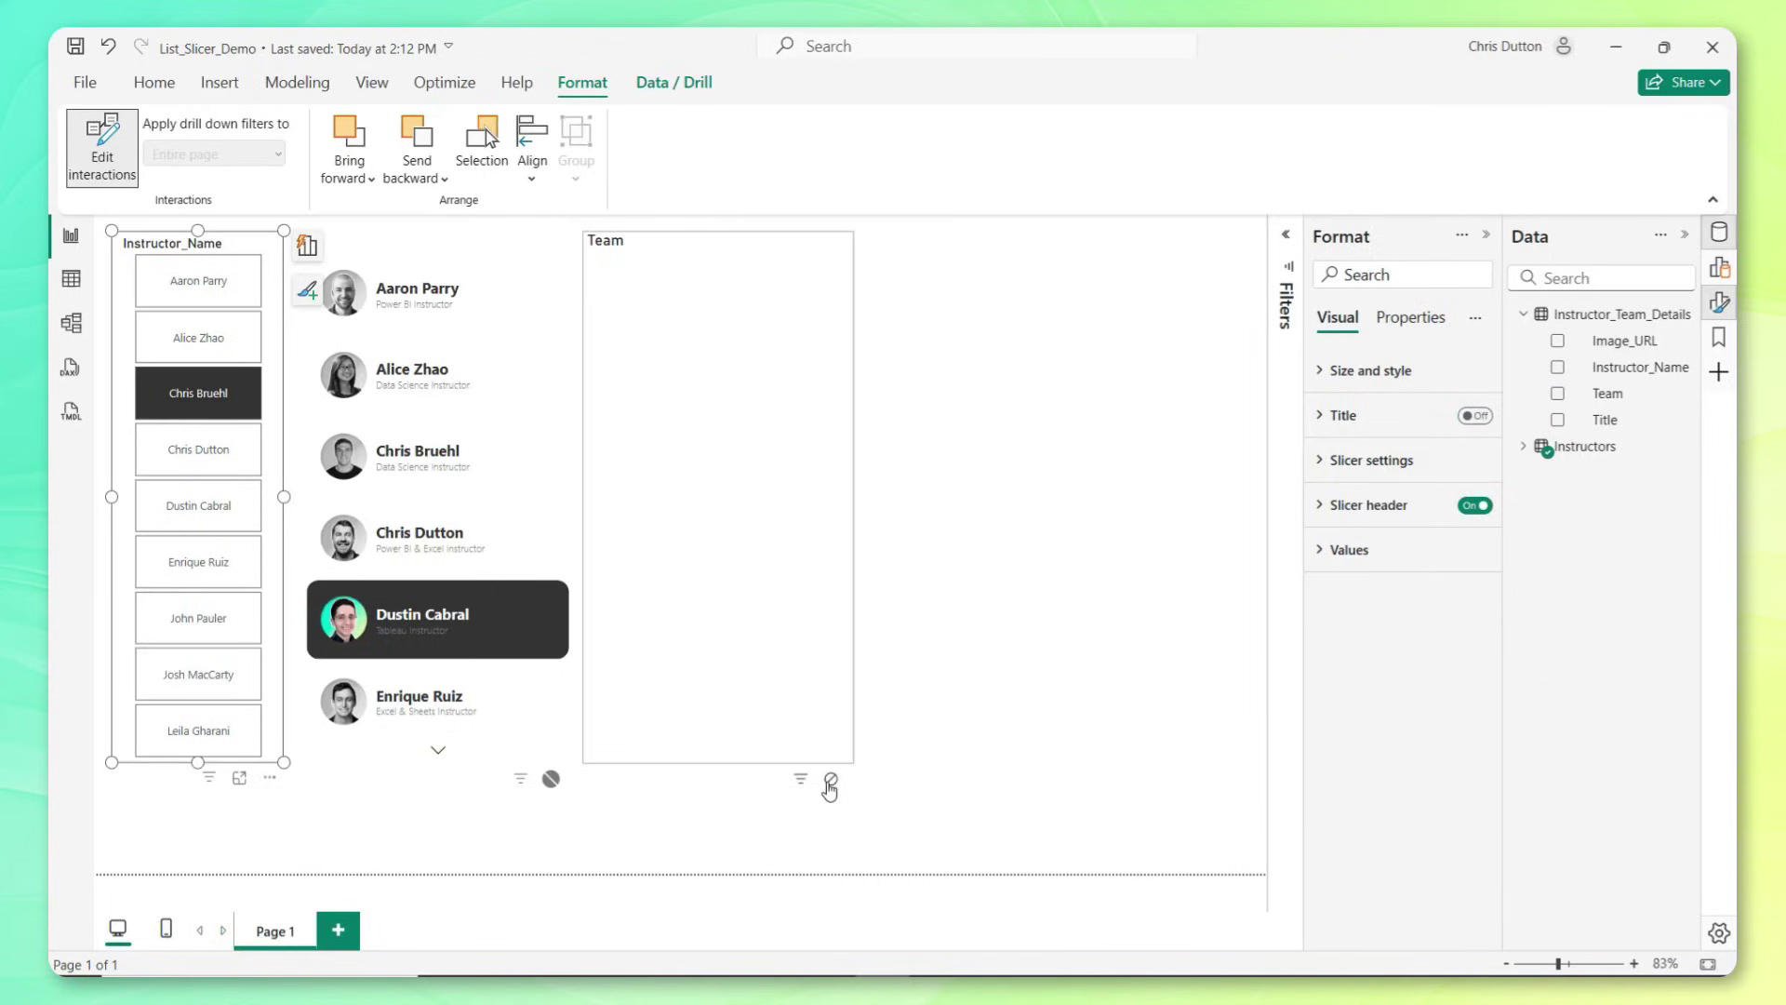
{"action": "left_click", "coordinate": [562, 451]}
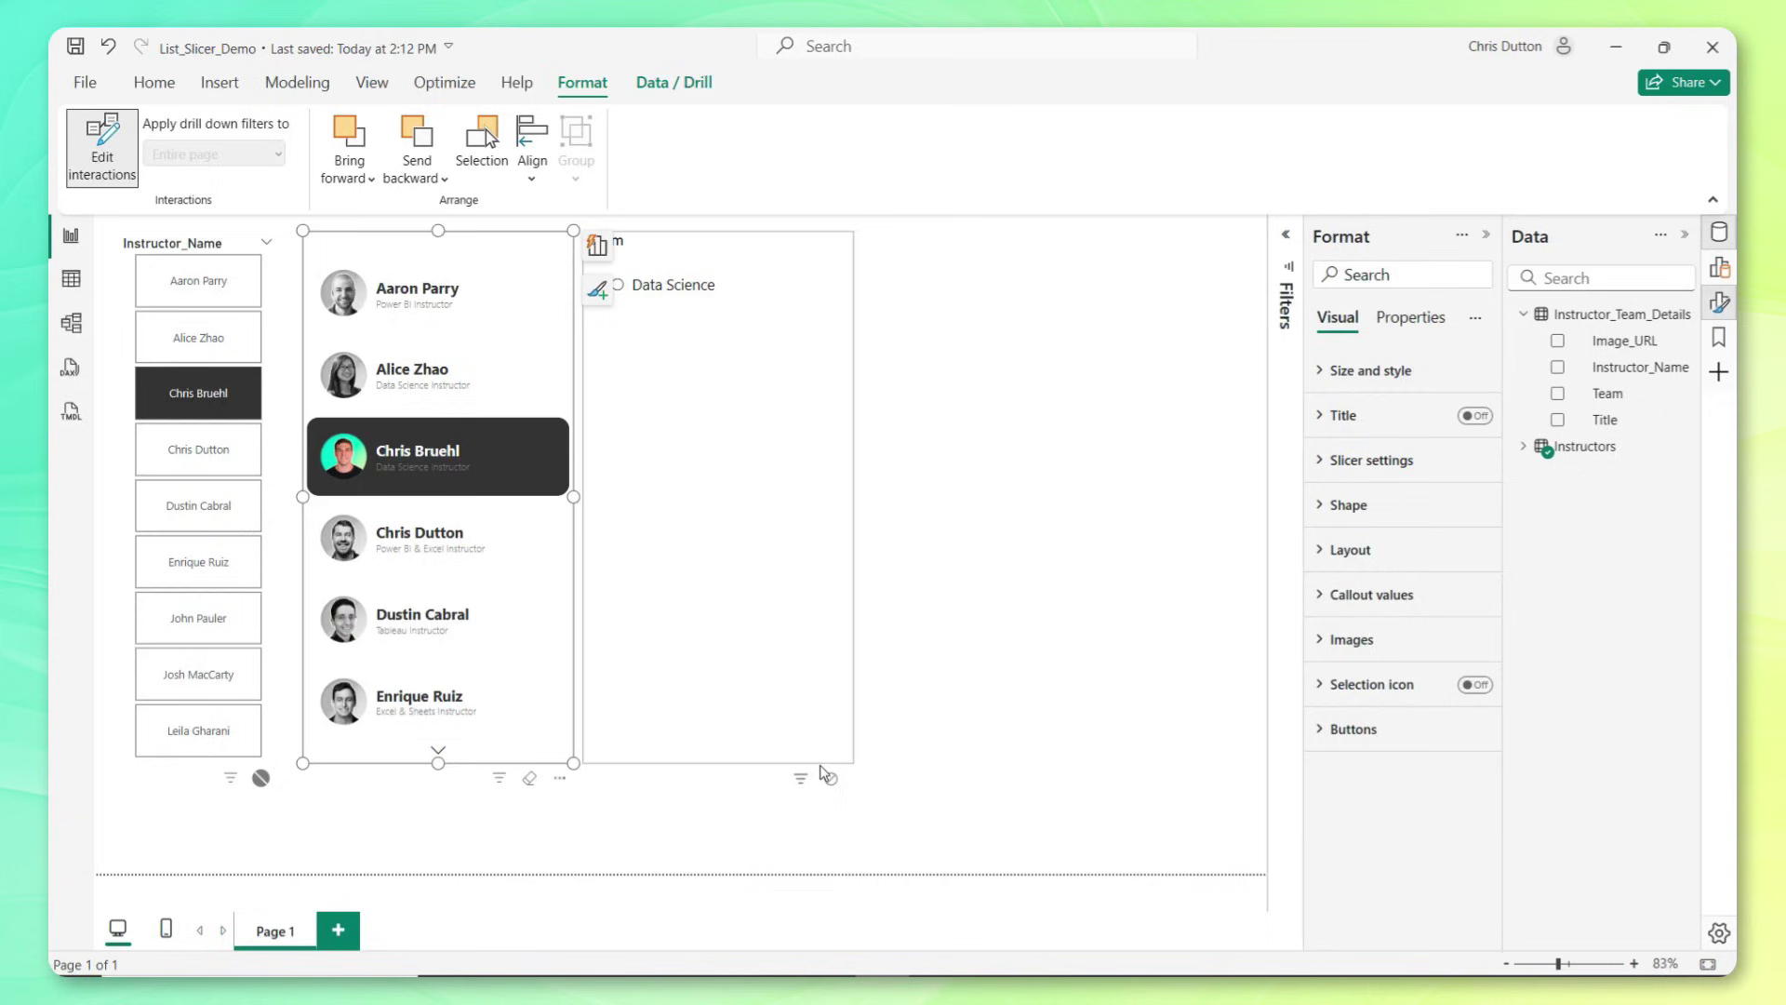
{"action": "left_click", "coordinate": [832, 782]}
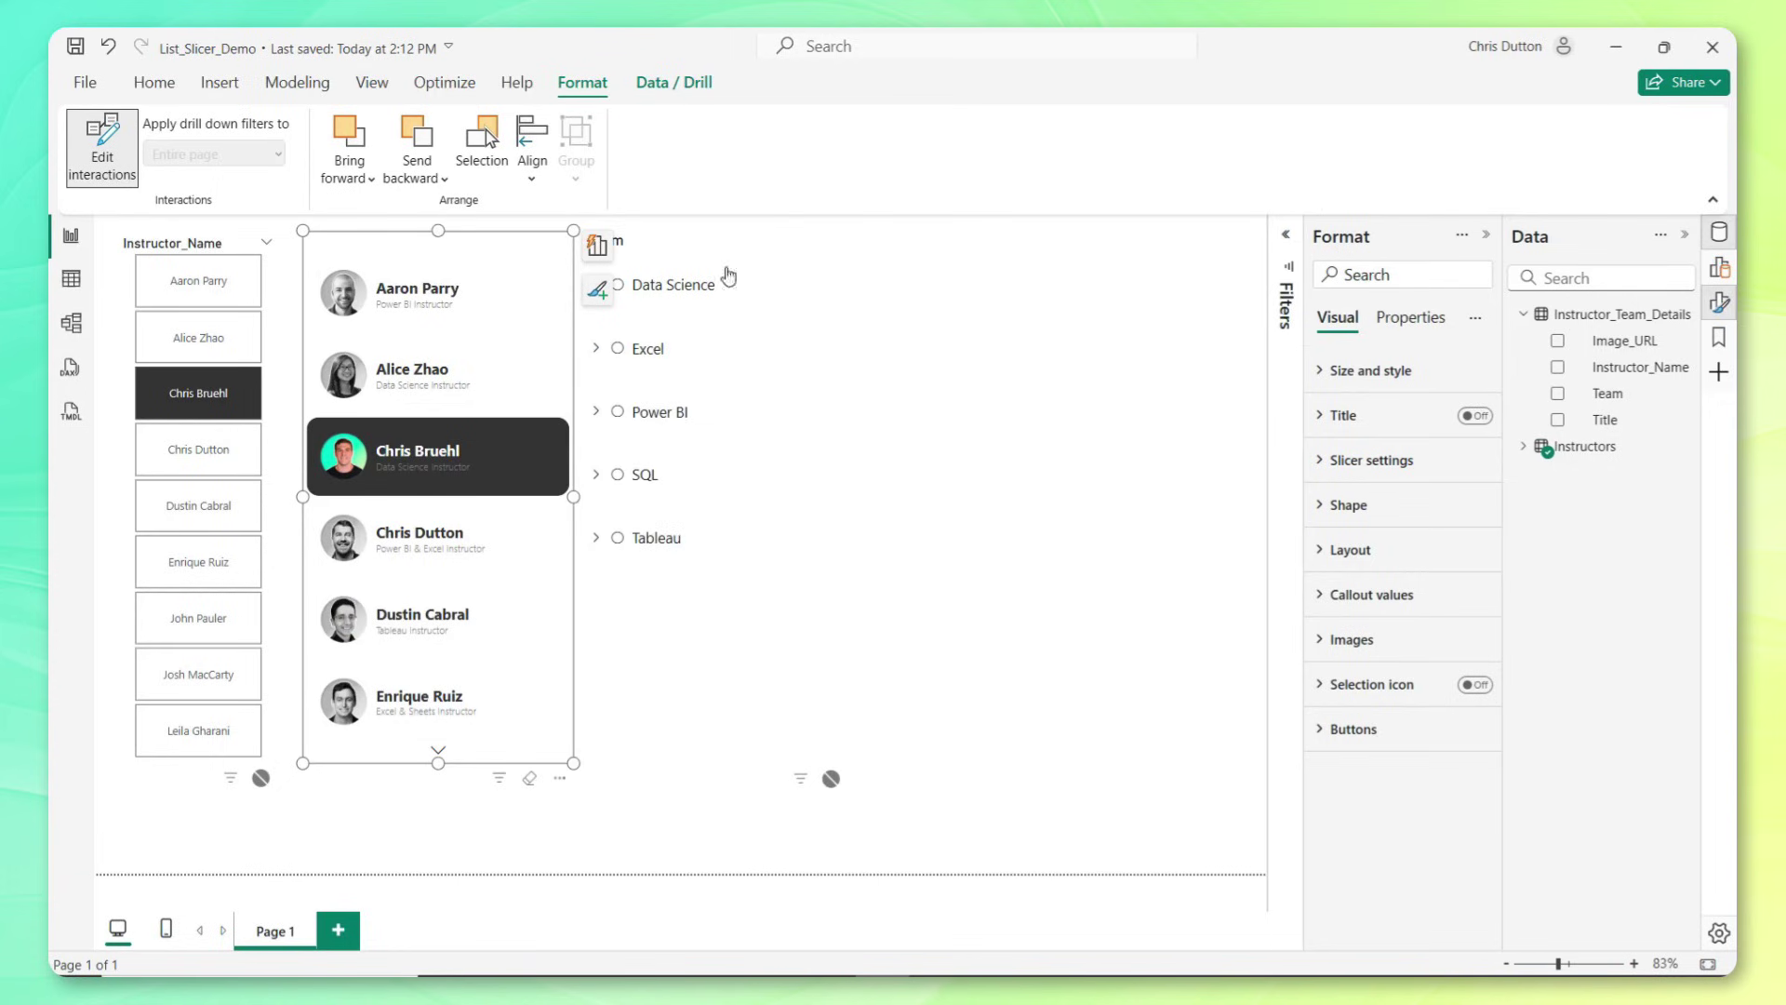
{"action": "left_click", "coordinate": [993, 498]}
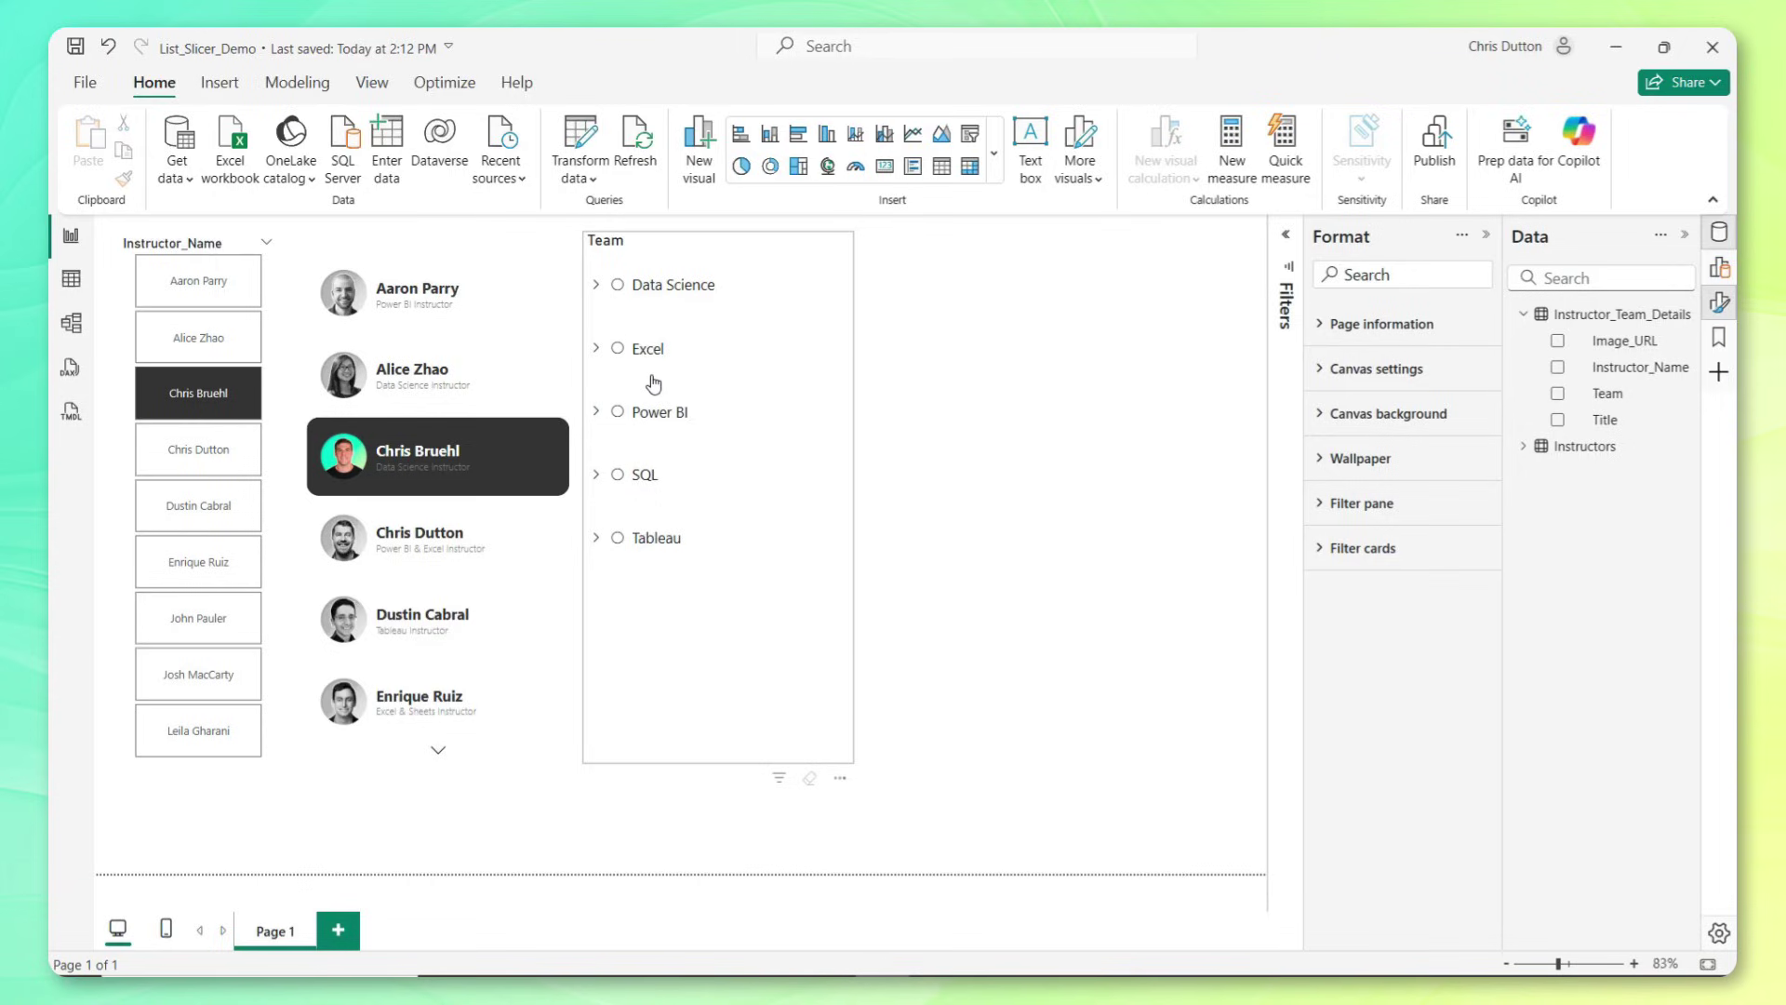
{"action": "left_click", "coordinate": [596, 286]}
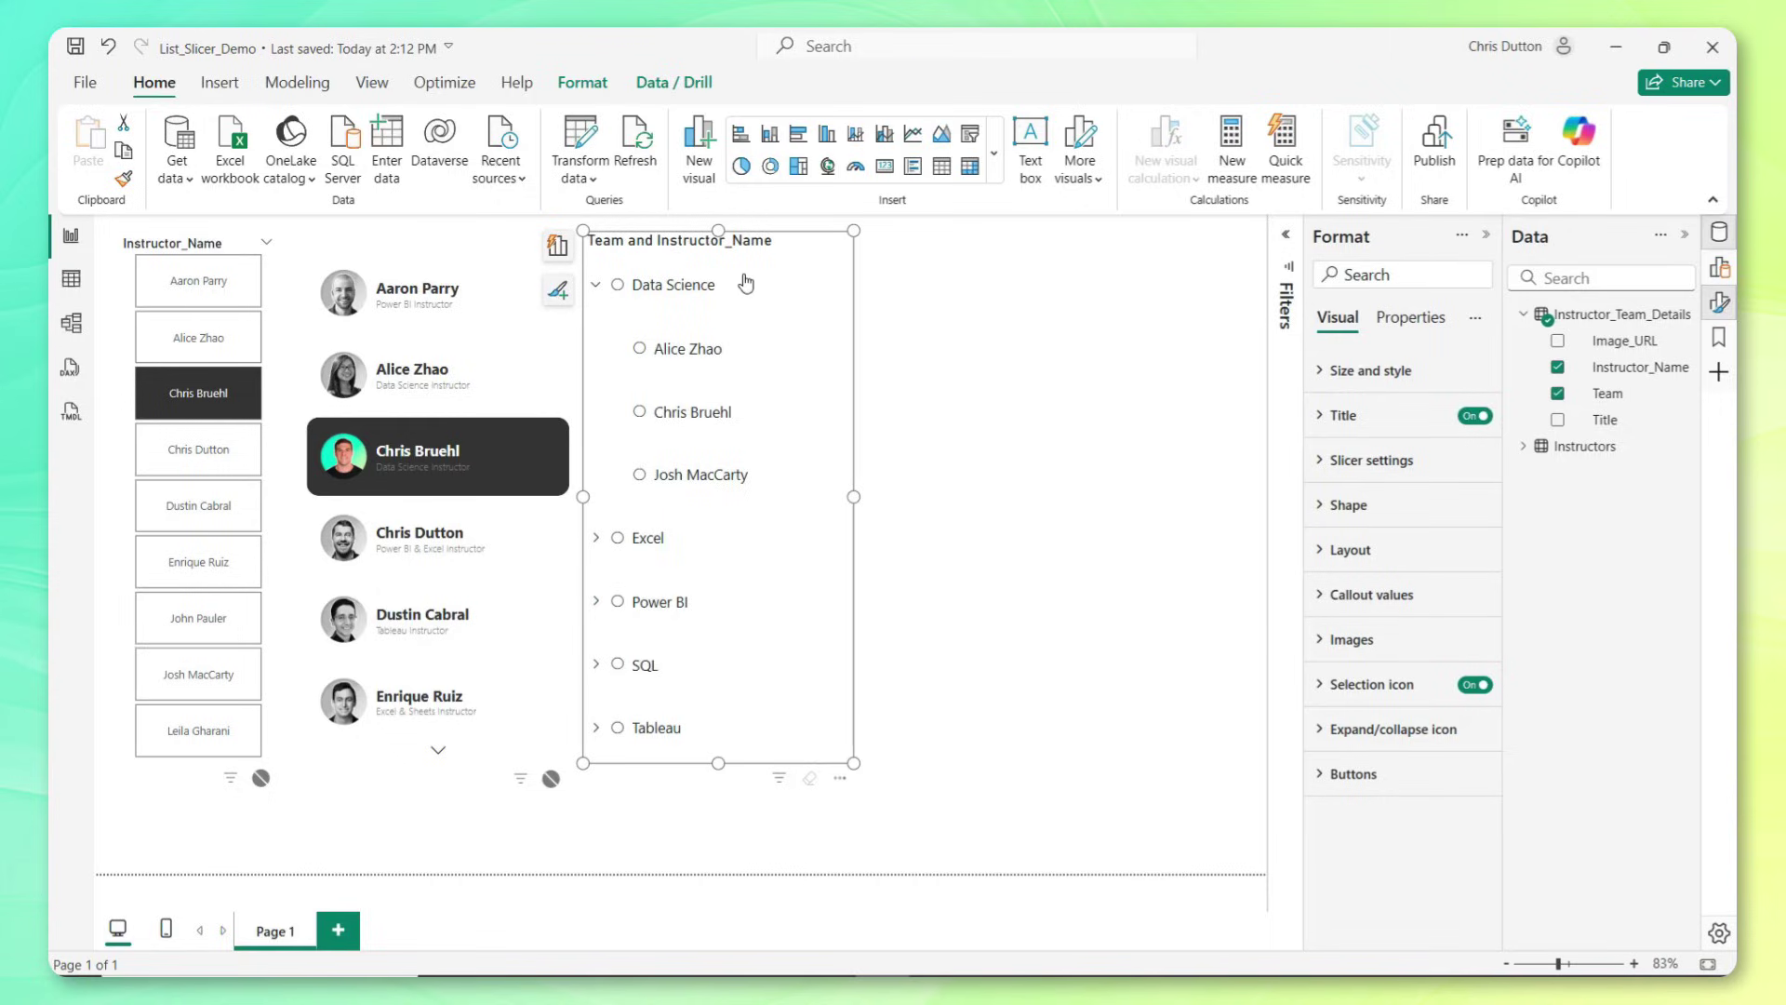
{"action": "left_click", "coordinate": [618, 285]}
{"action": "left_click", "coordinate": [640, 412]}
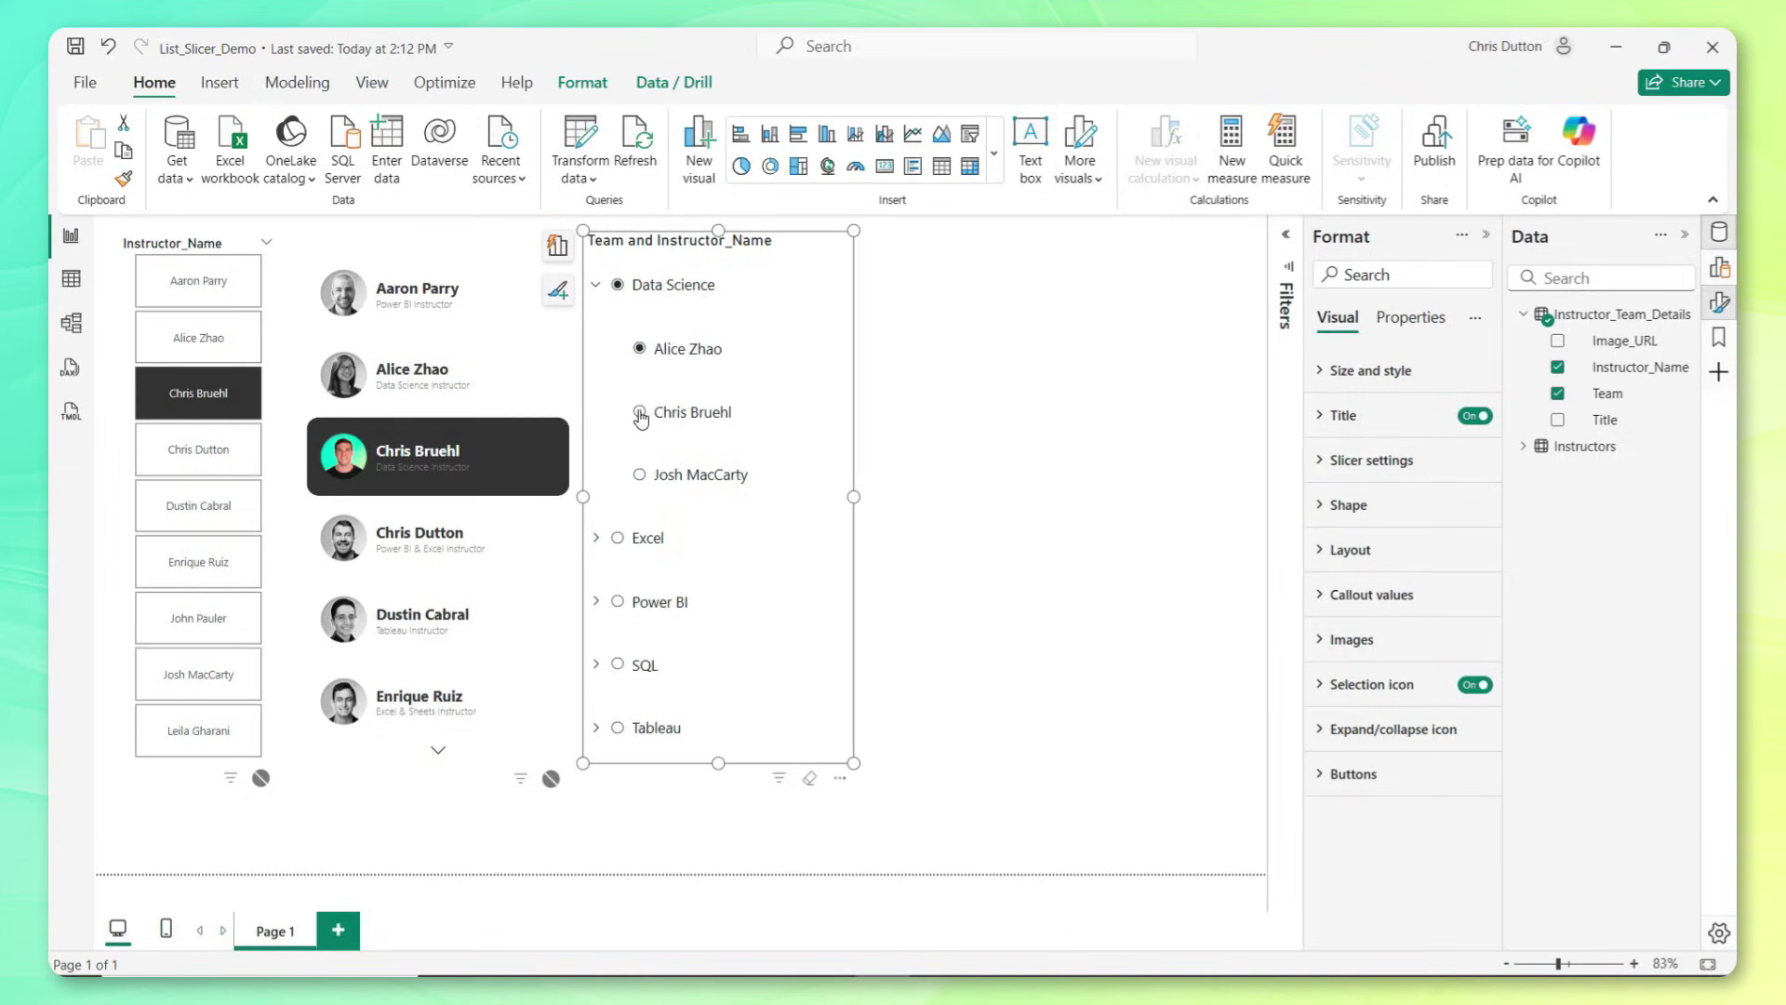
{"action": "left_click", "coordinate": [649, 473]}
Turn off the Team slicer's title and review its selection settings.
{"action": "left_click", "coordinate": [1468, 419]}
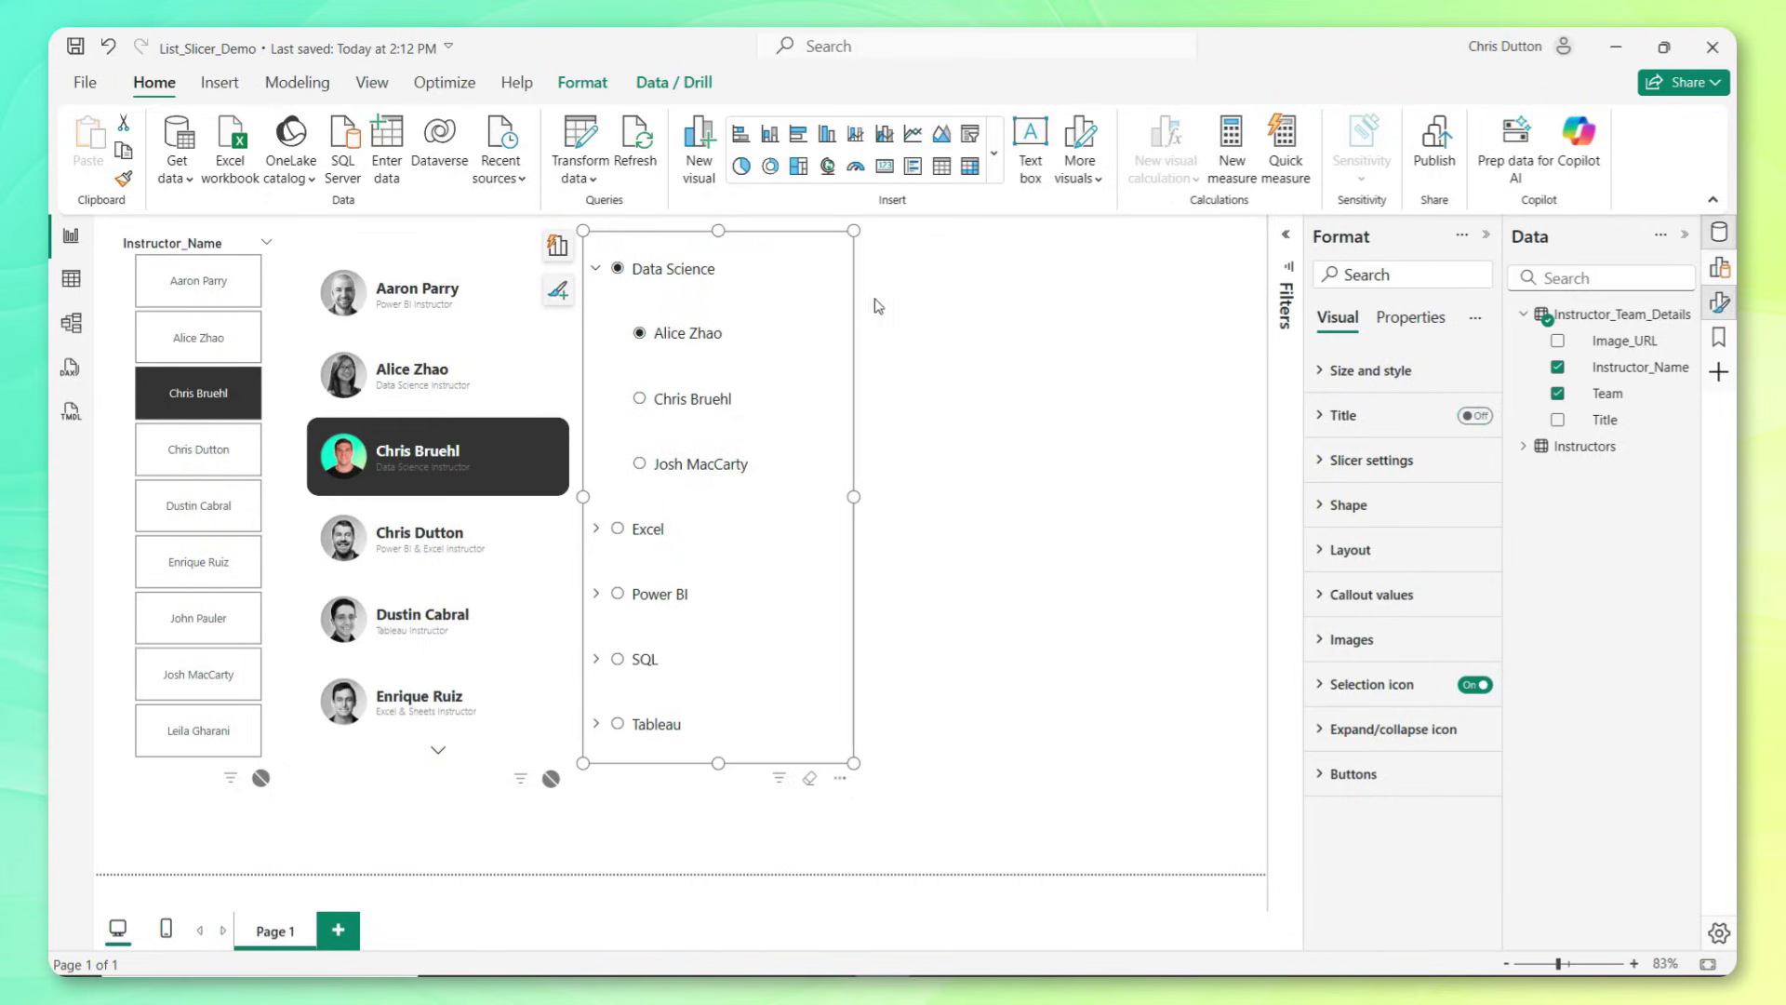
{"action": "left_click", "coordinate": [1326, 462]}
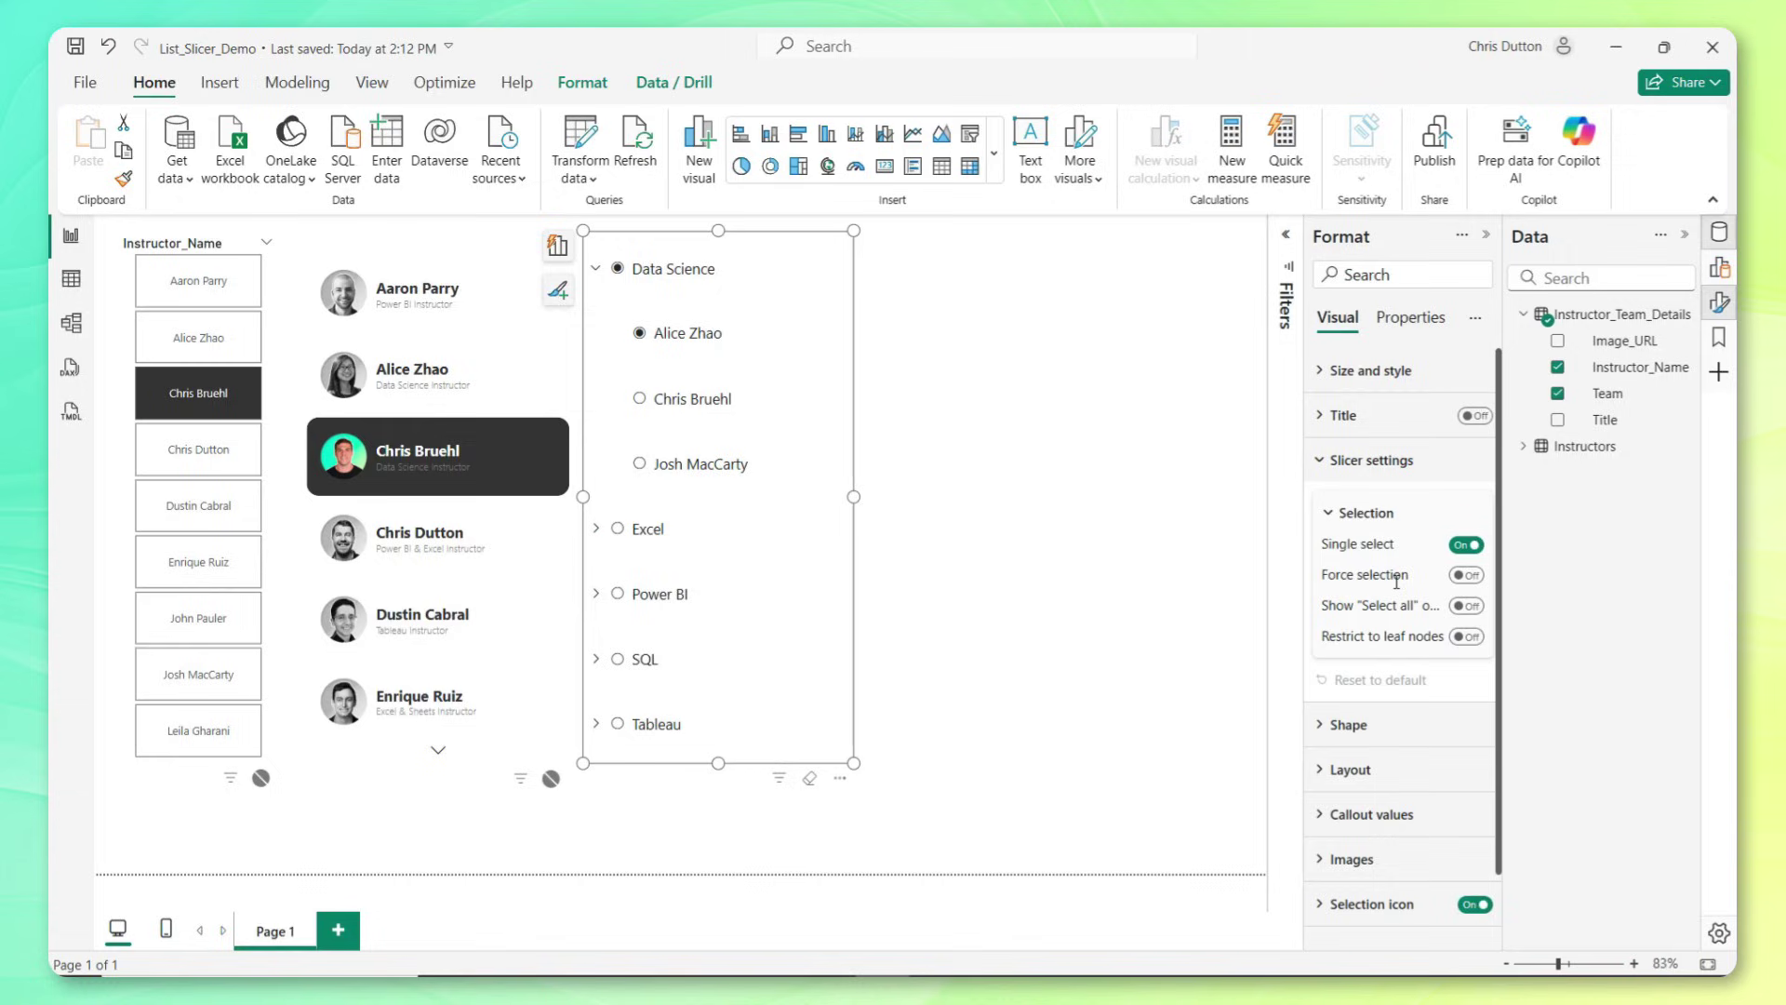
{"action": "mouse_move", "coordinate": [1388, 597]}
{"action": "mouse_move", "coordinate": [1354, 643]}
{"action": "left_click", "coordinate": [639, 398]}
{"action": "left_click", "coordinate": [1358, 471]}
Give the slicer a Rounded Rectangle shape with 15 px rounded corners.
{"action": "left_click", "coordinate": [1349, 511]}
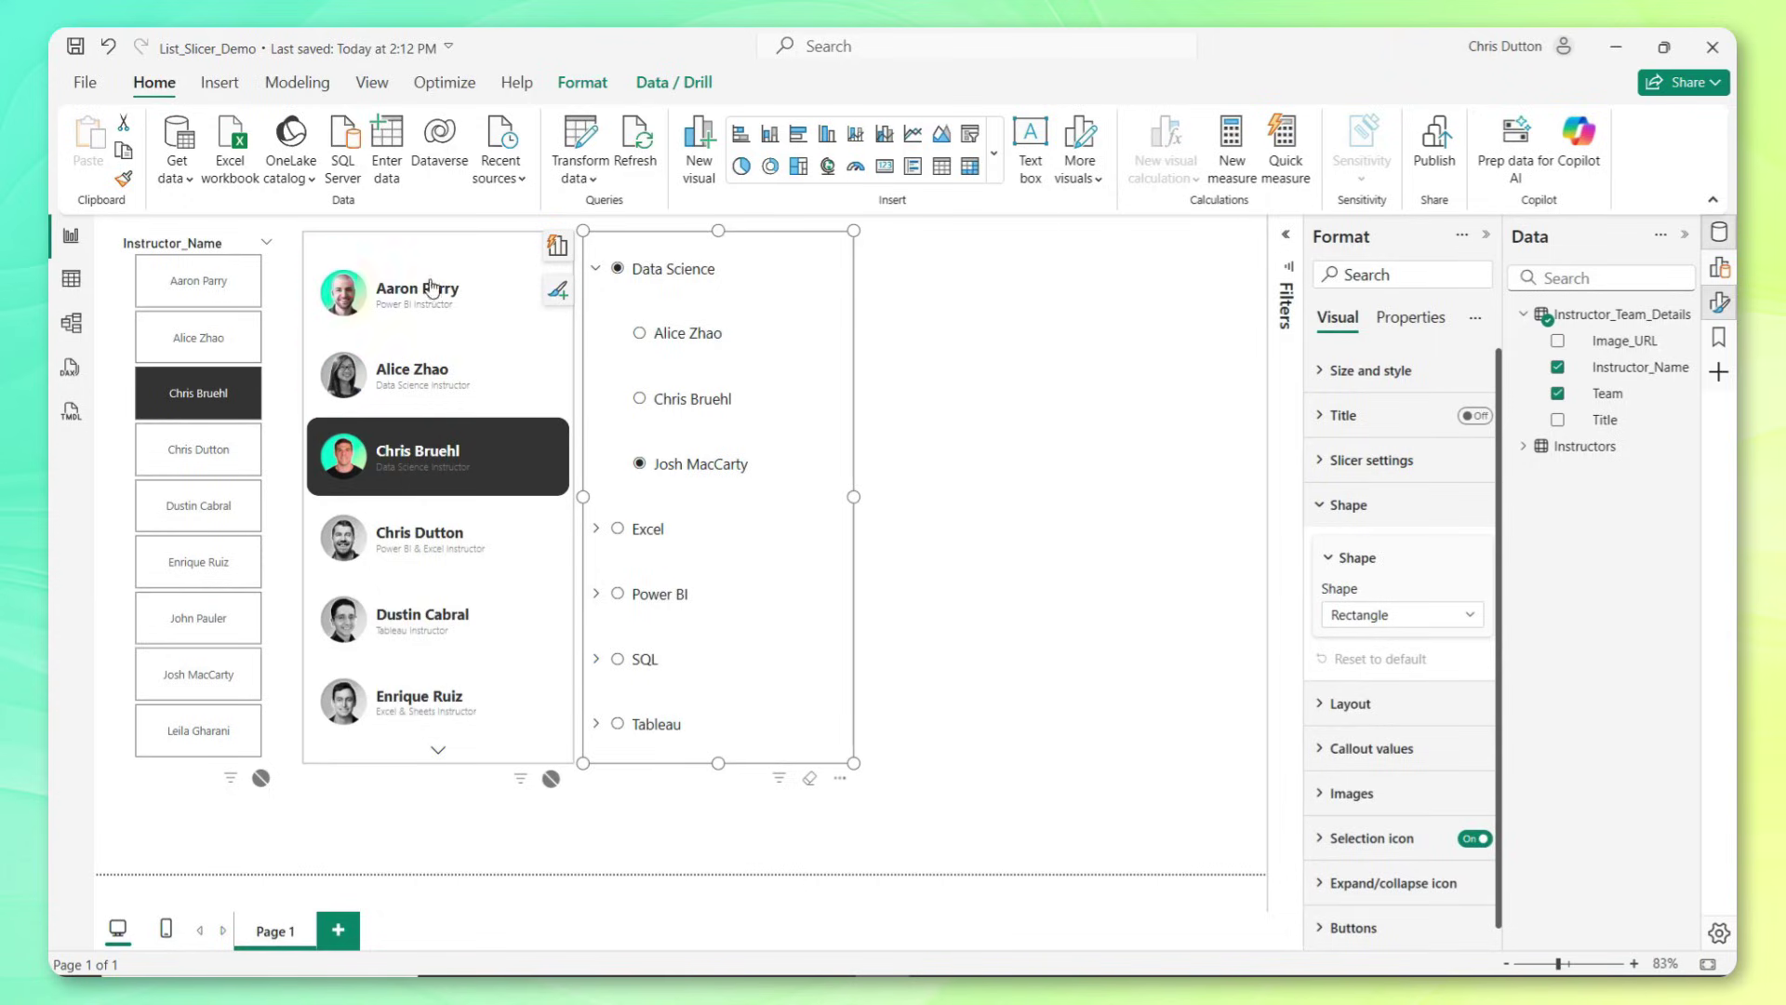
{"action": "left_click", "coordinate": [1374, 614]}
{"action": "left_click", "coordinate": [1383, 670]}
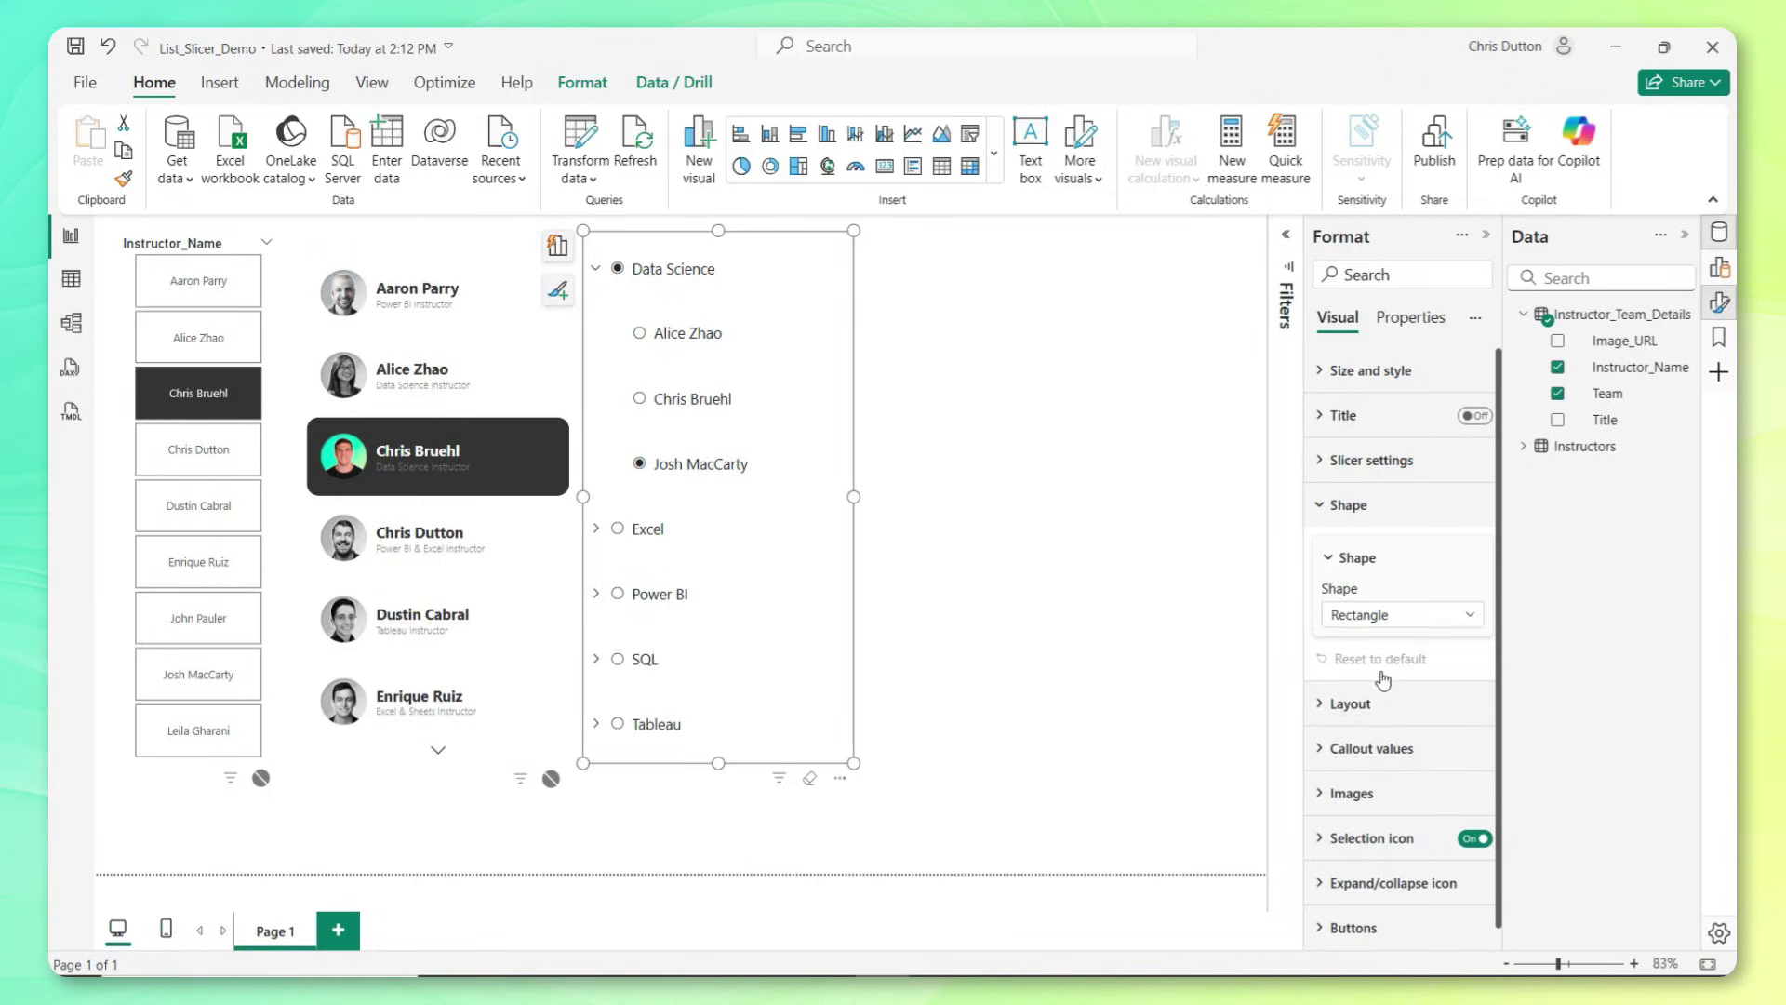
{"action": "double_click", "coordinate": [1337, 687]}
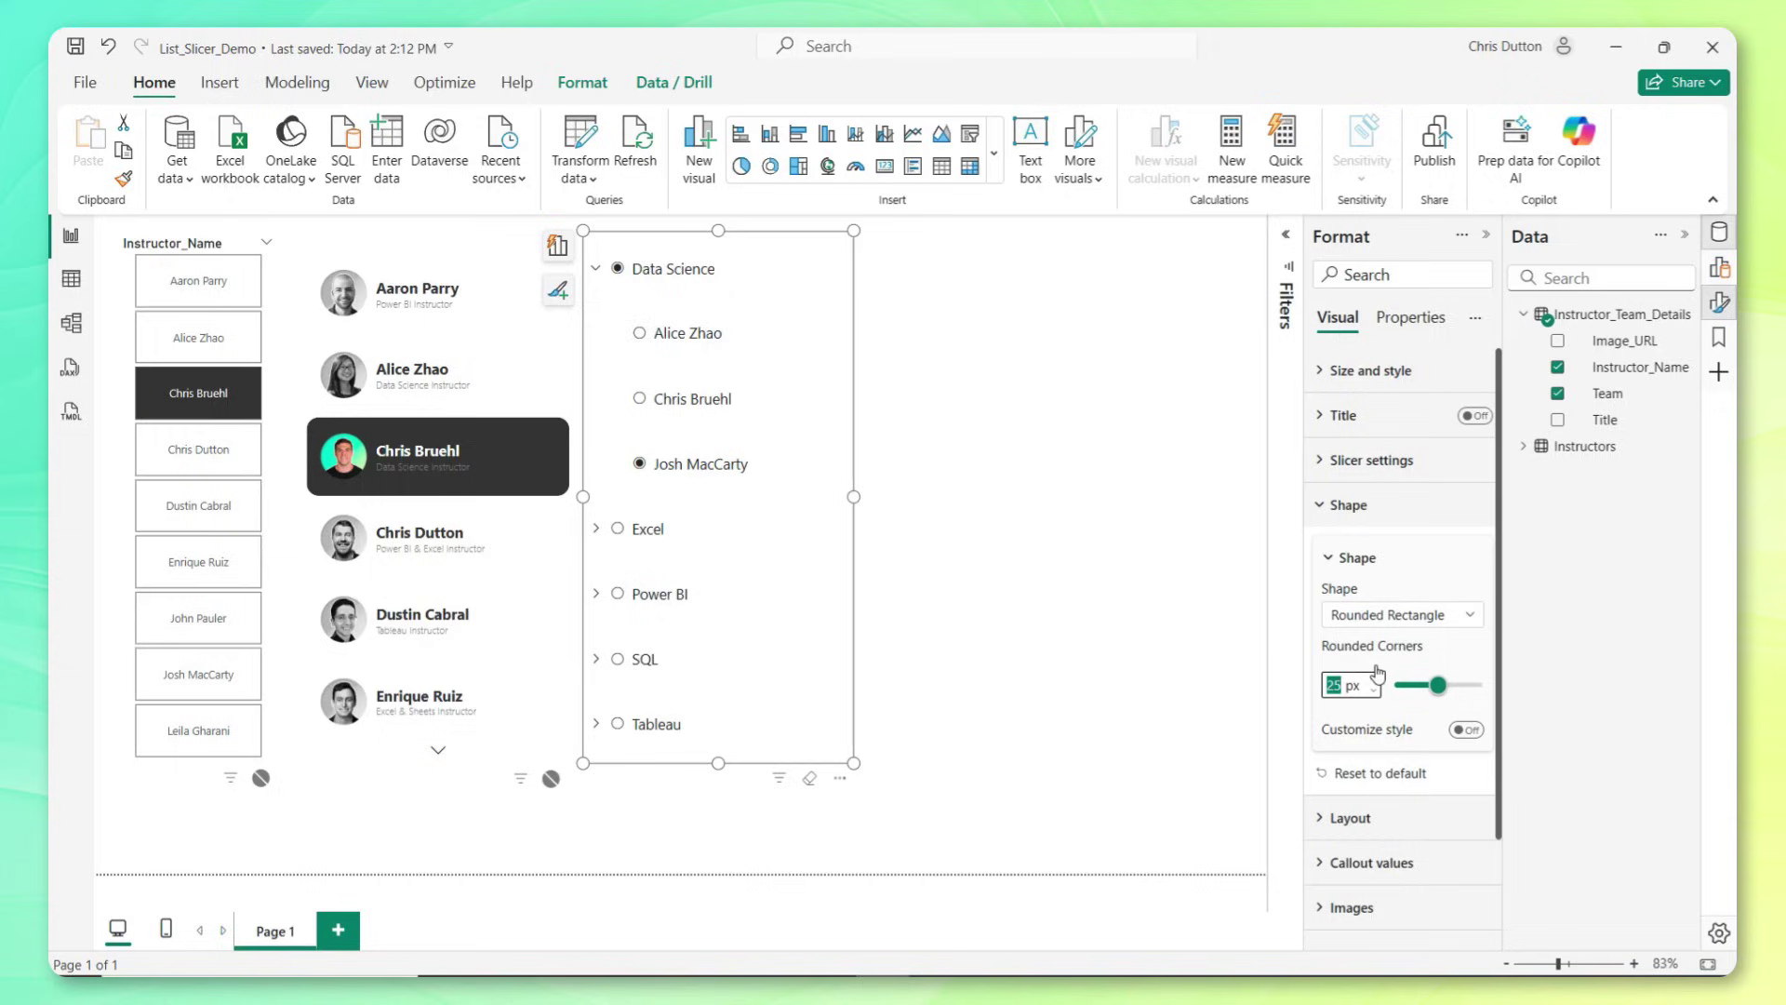
{"action": "type", "text": "15"}
Review the Layout settings, with the slicer fixed at 10 buttons.
{"action": "left_click", "coordinate": [1333, 507]}
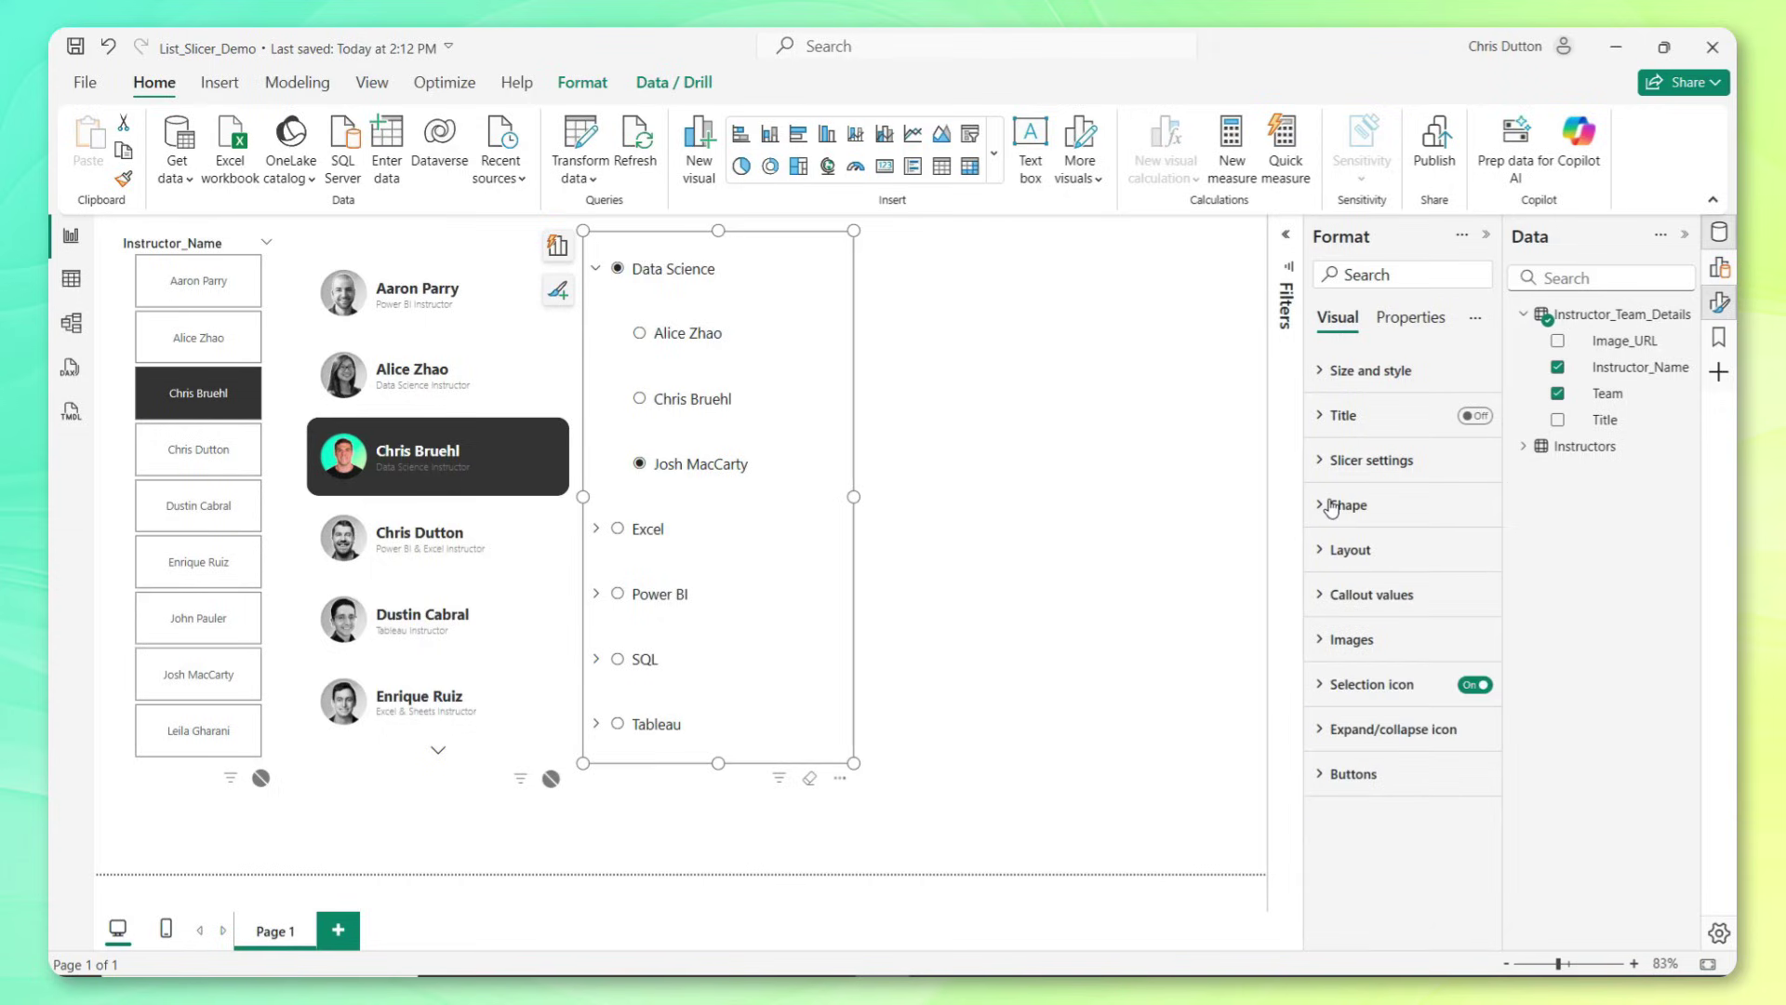
{"action": "left_click", "coordinate": [1341, 549]}
{"action": "scroll", "coordinate": [1390, 530], "scroll_direction": "down", "scroll_amount": 2}
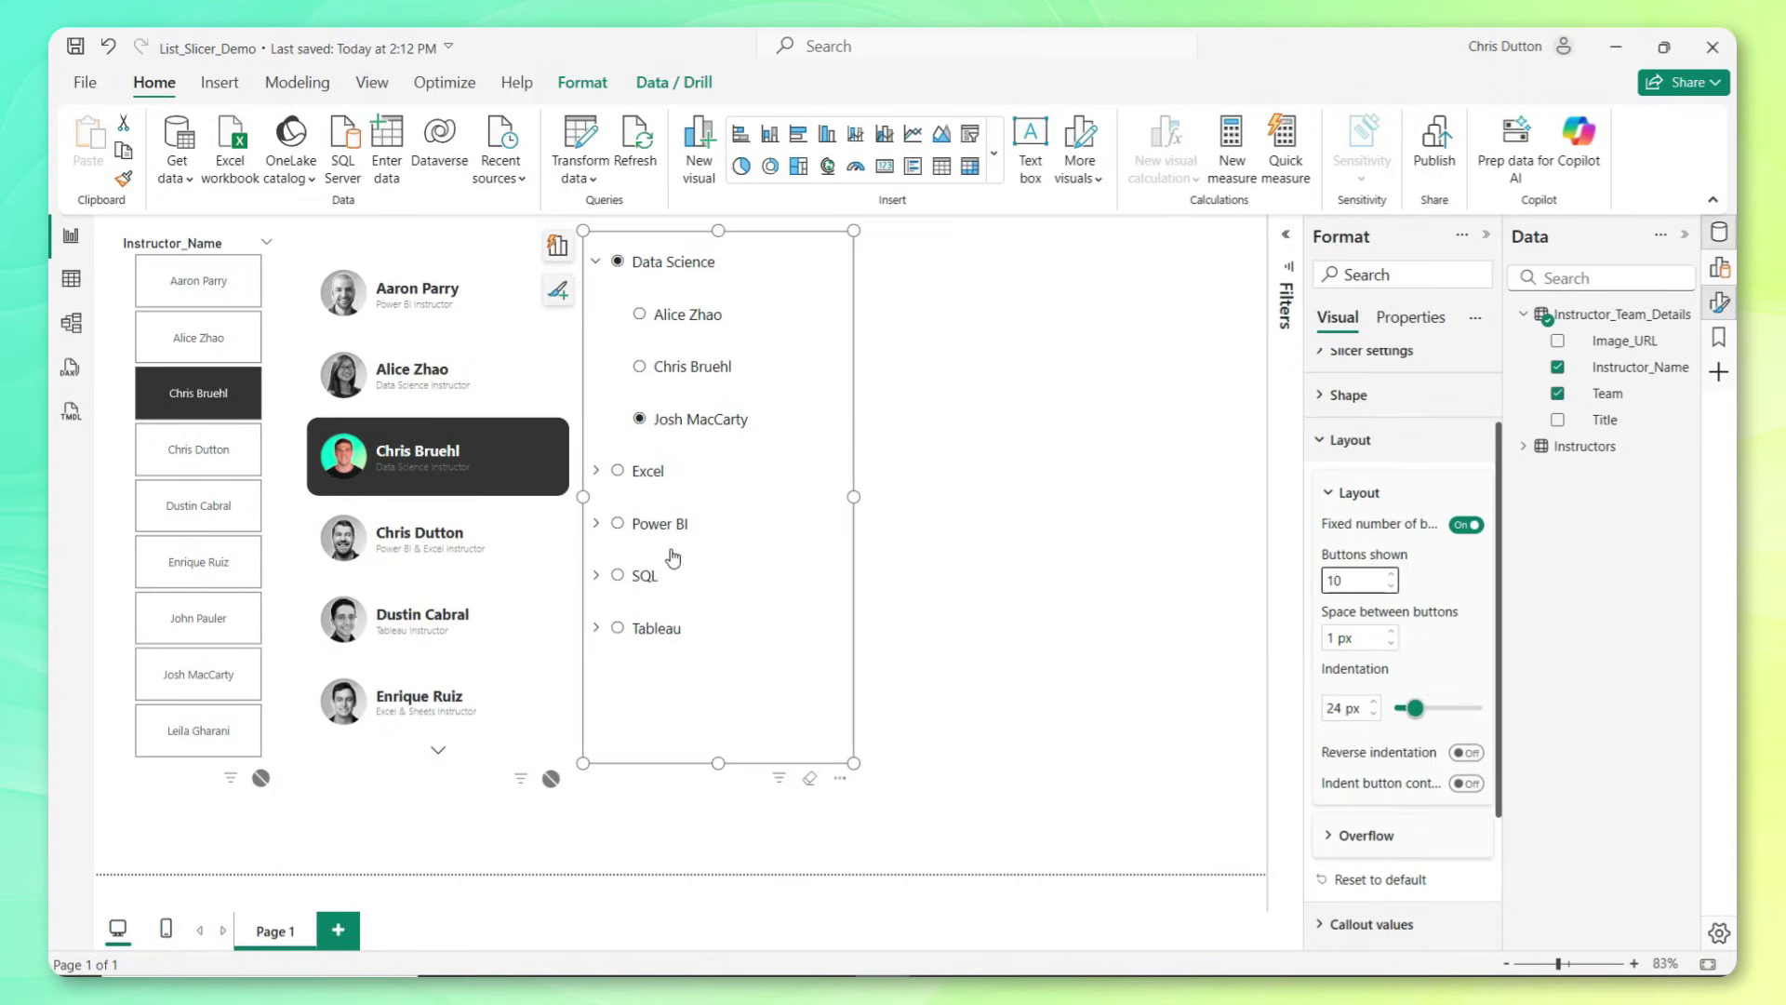
Target the Callout values settings at Instructor_Name and review the available states.
{"action": "left_click", "coordinate": [1348, 441]}
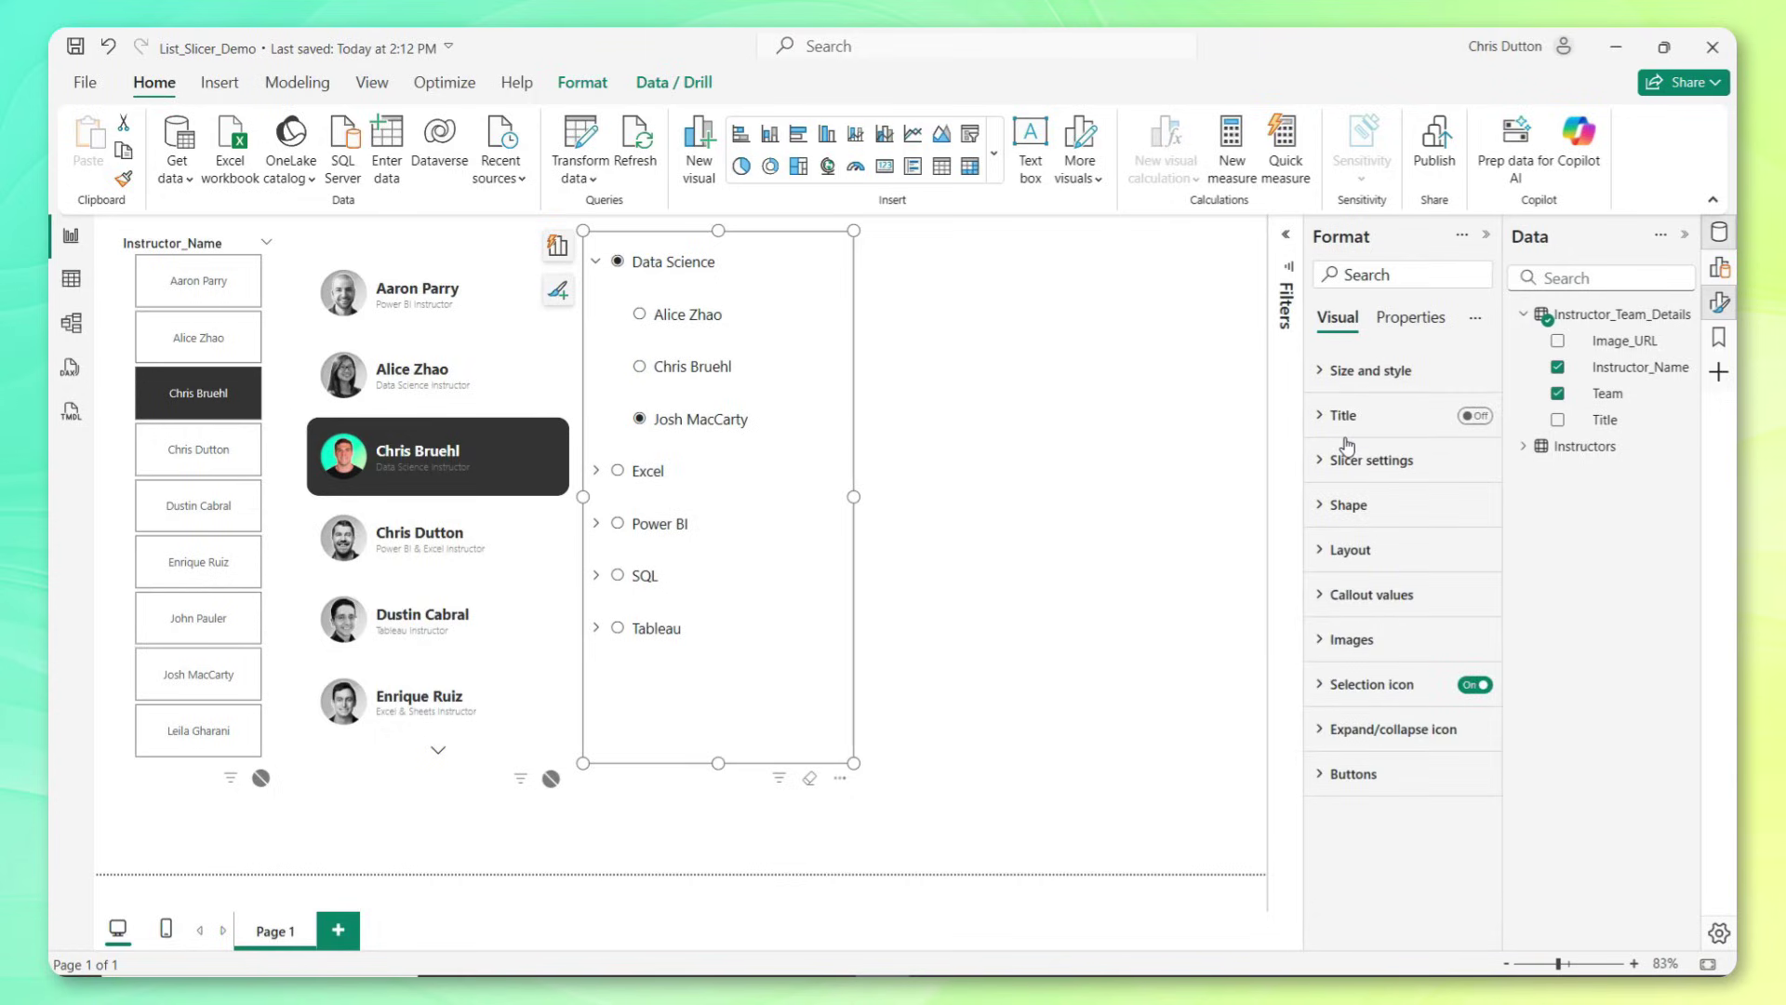
{"action": "left_click", "coordinate": [1339, 595]}
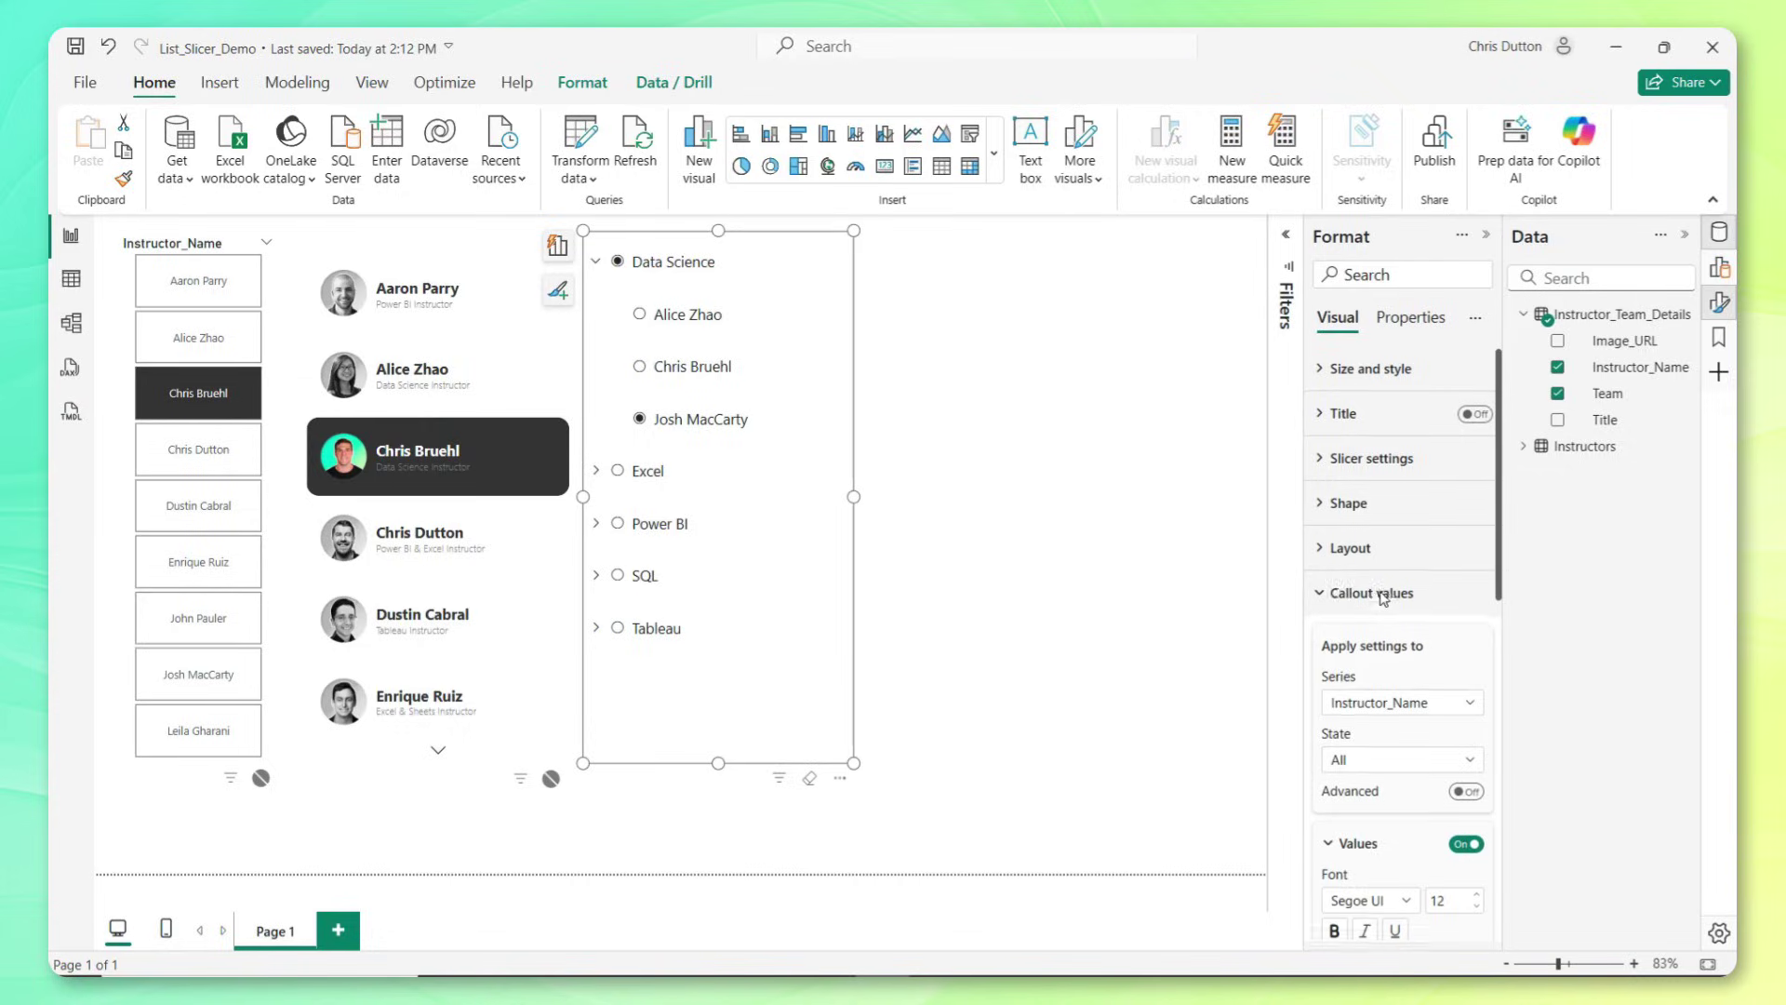
{"action": "scroll", "coordinate": [1383, 598], "scroll_direction": "down", "scroll_amount": 3}
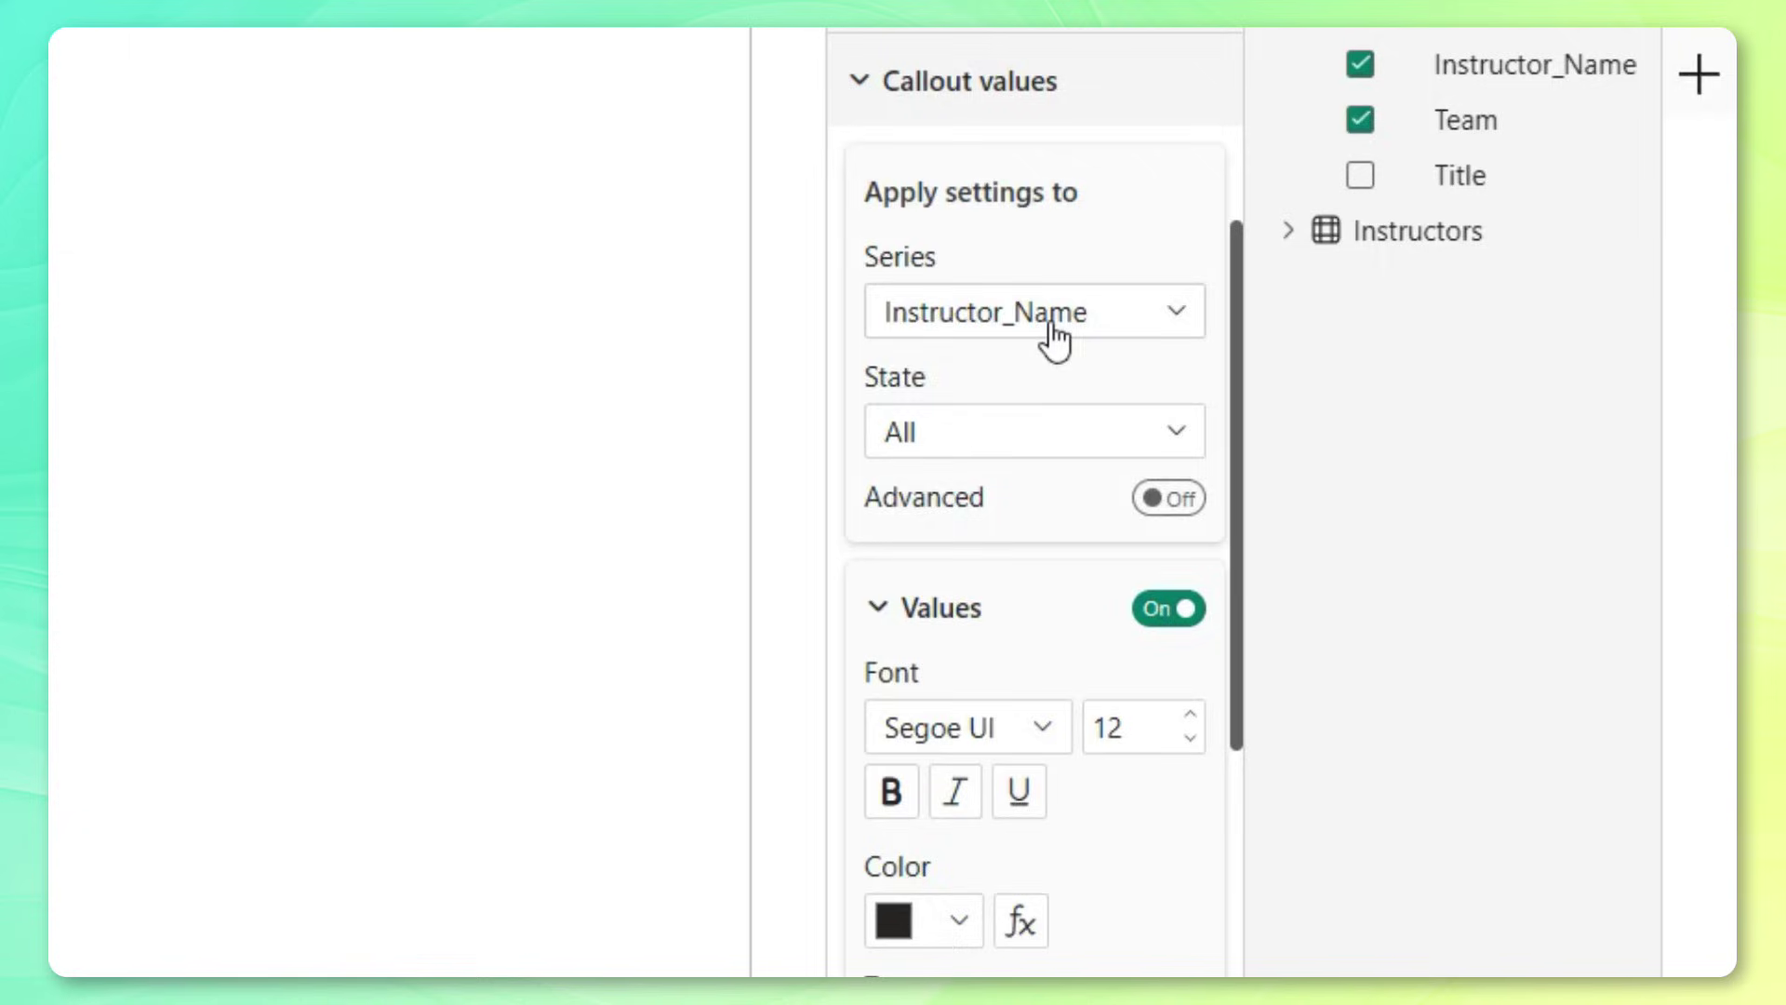
{"action": "left_click", "coordinate": [1054, 337]}
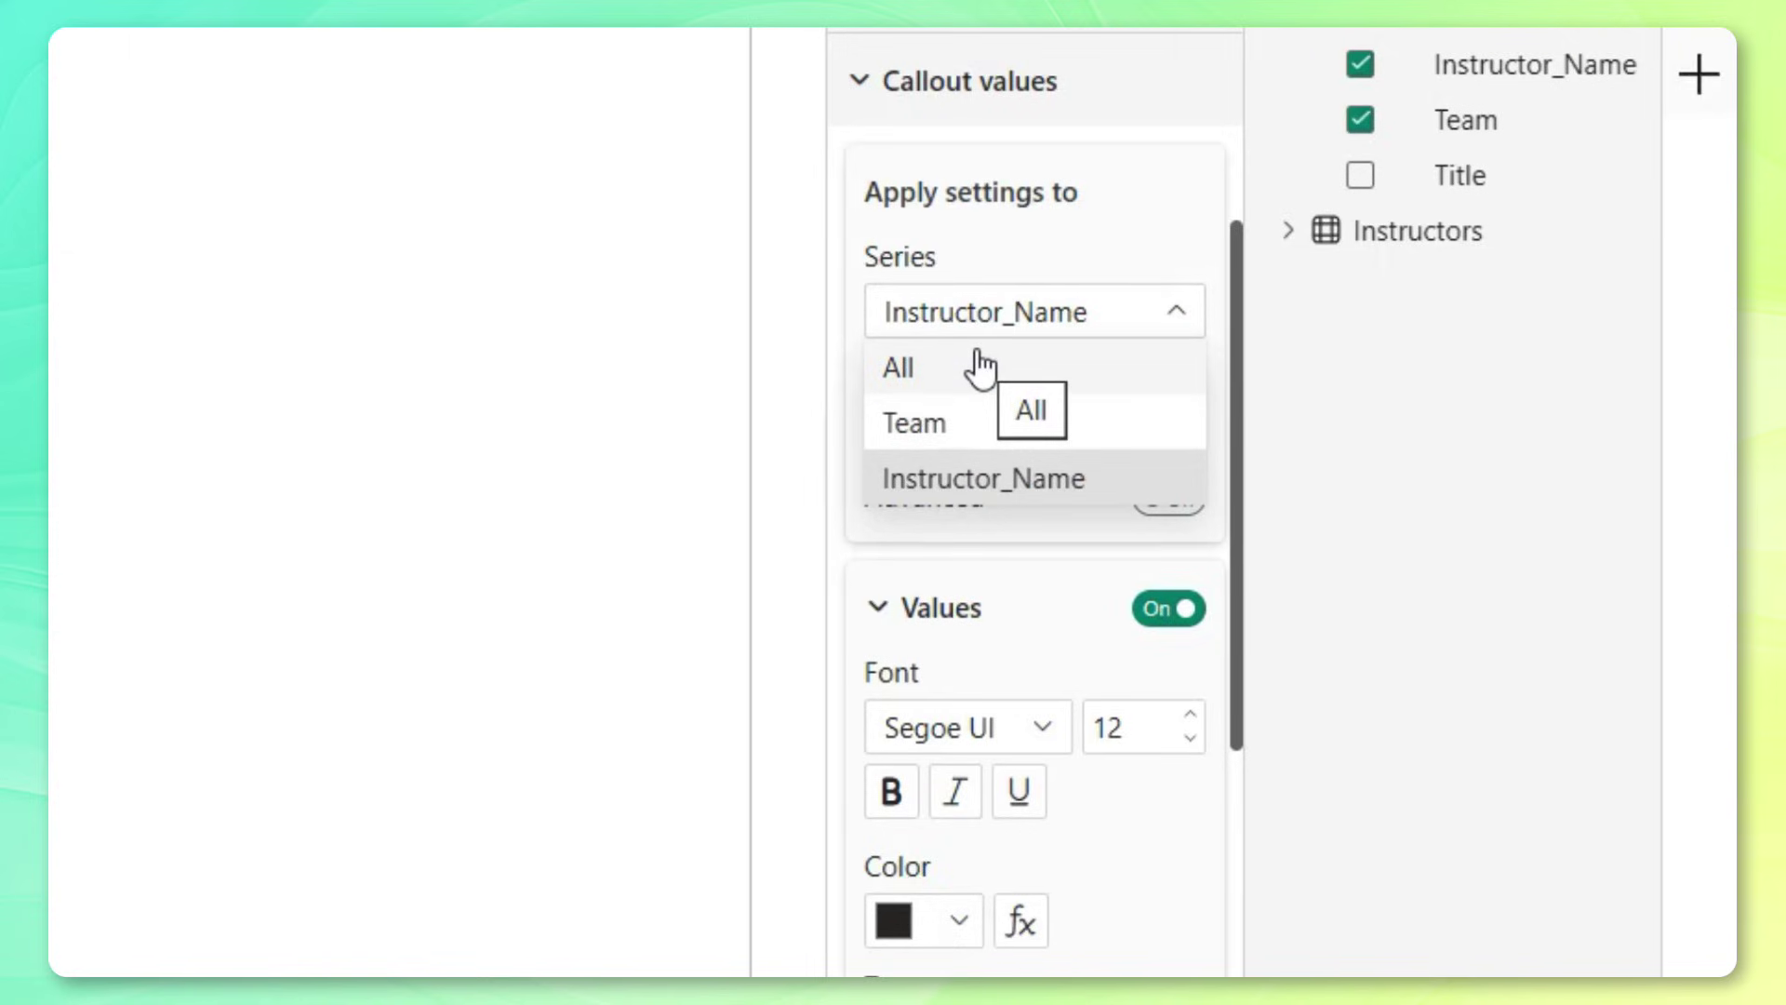
{"action": "left_click", "coordinate": [929, 544]}
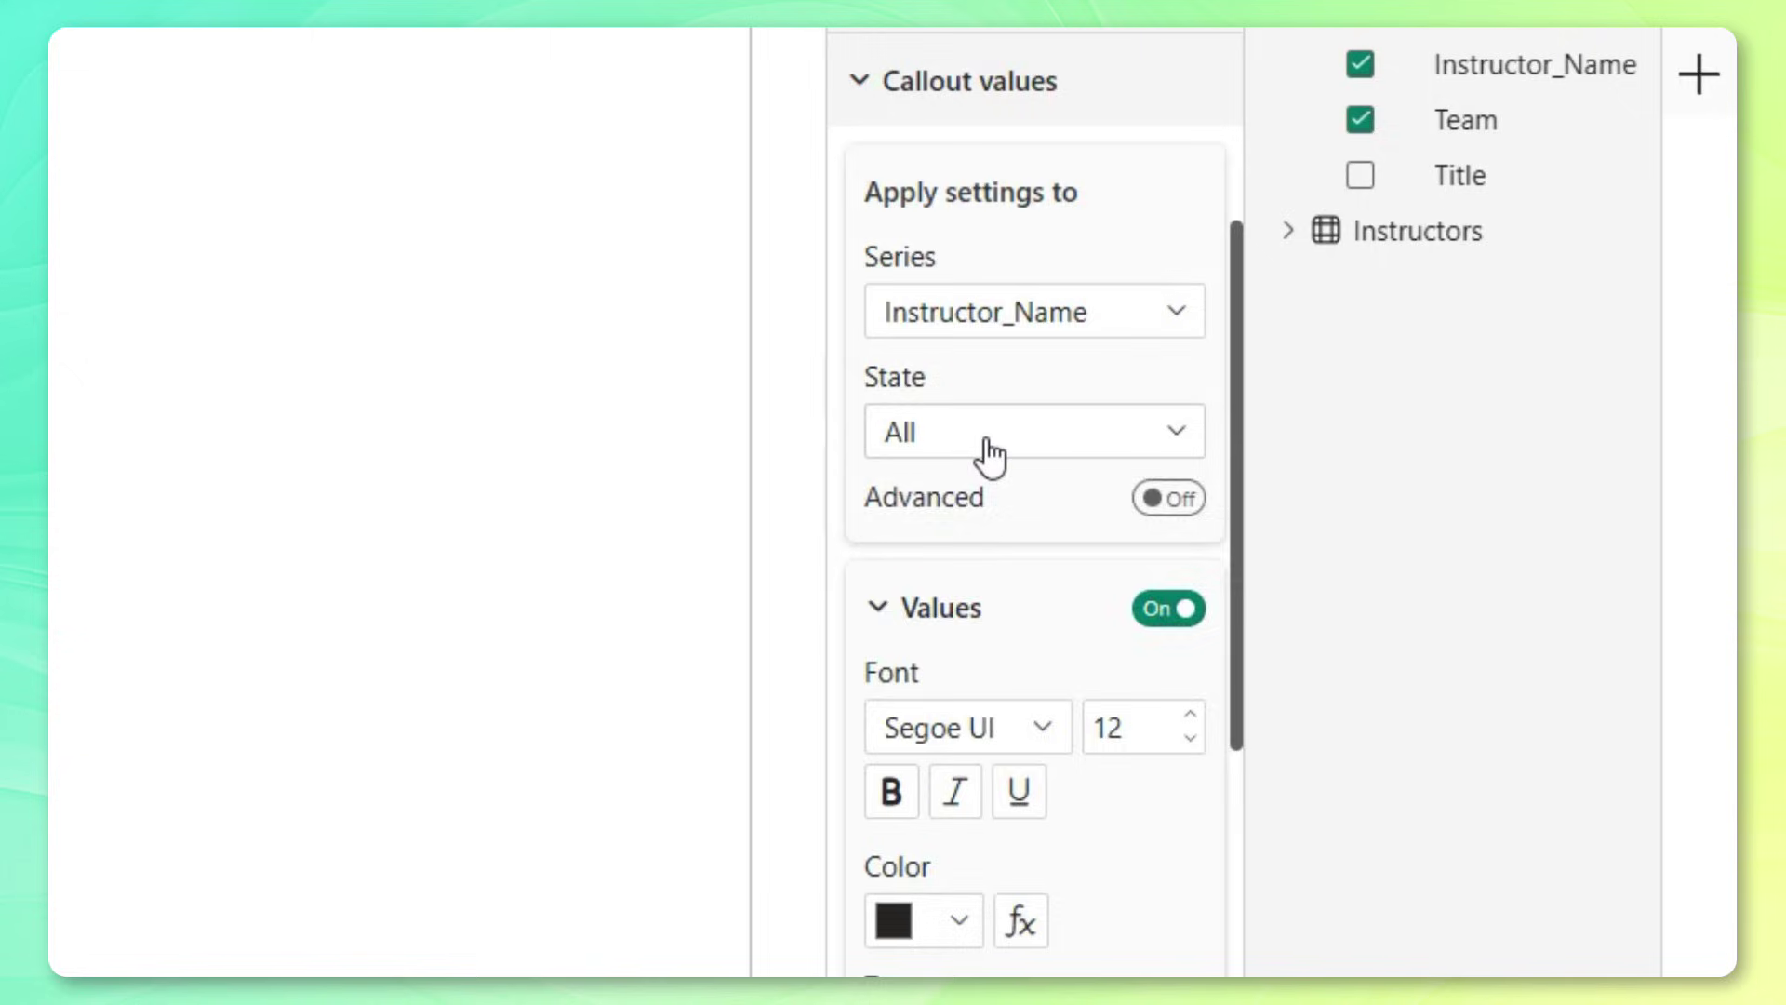
{"action": "left_click", "coordinate": [992, 453]}
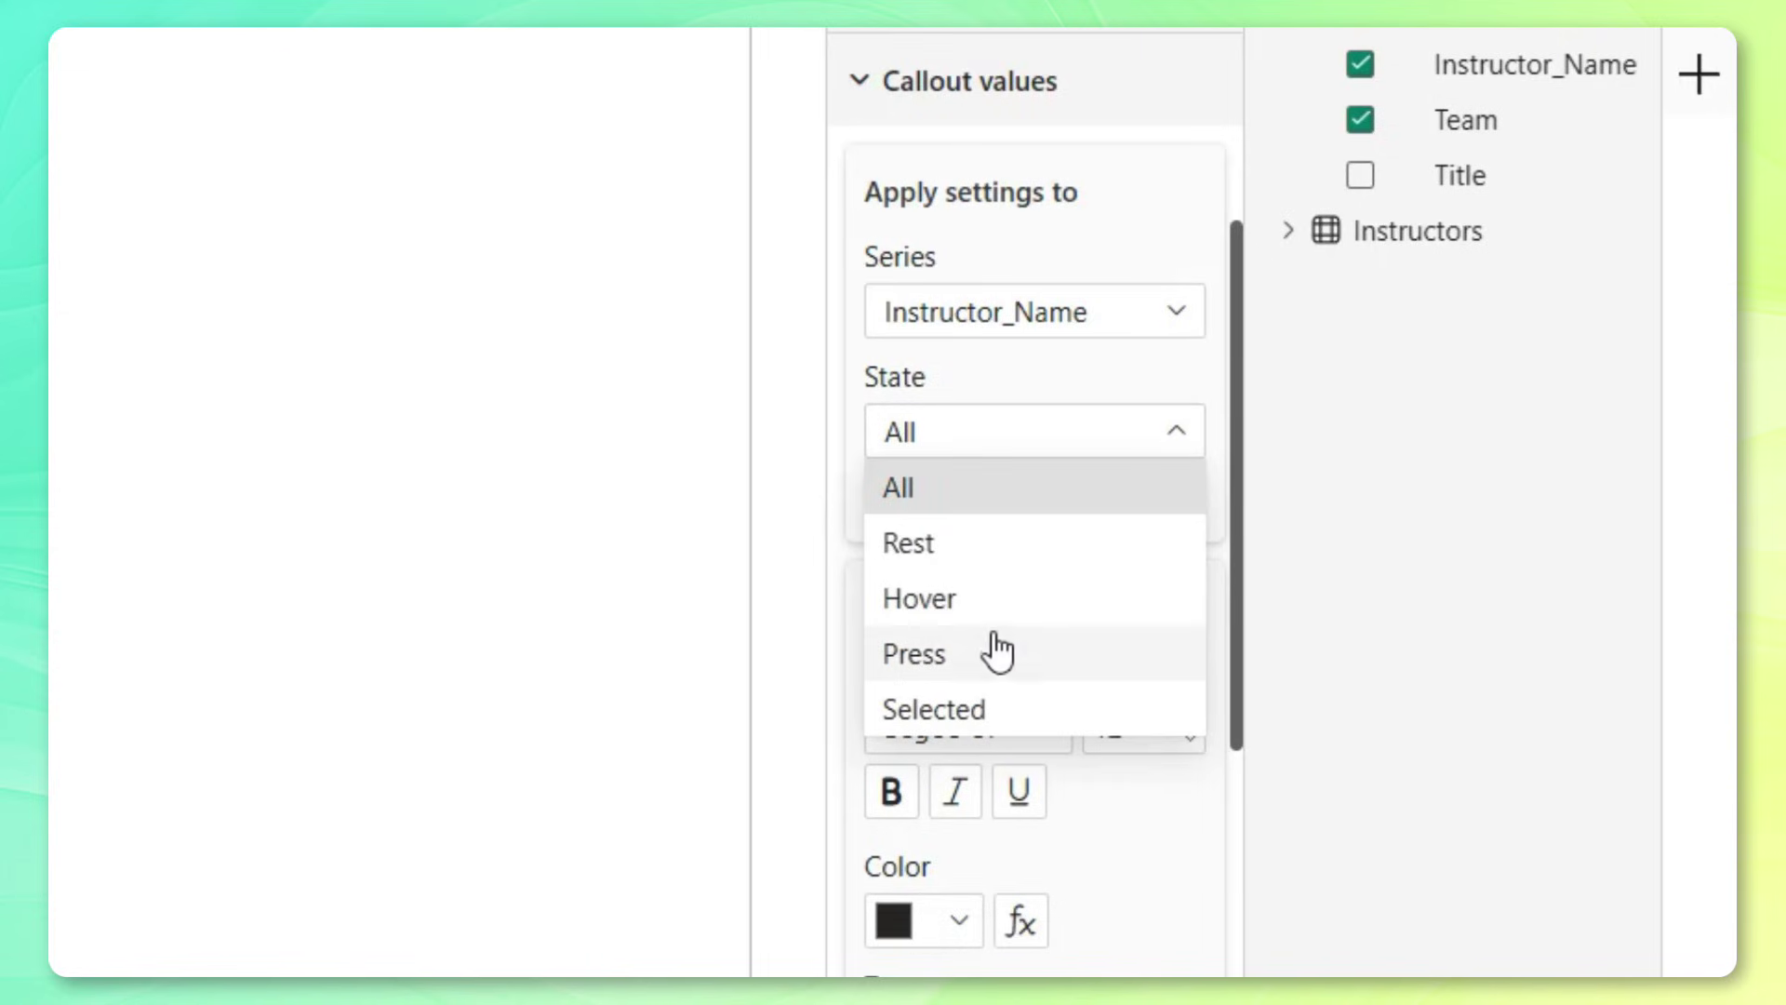
{"action": "left_click", "coordinate": [1183, 427]}
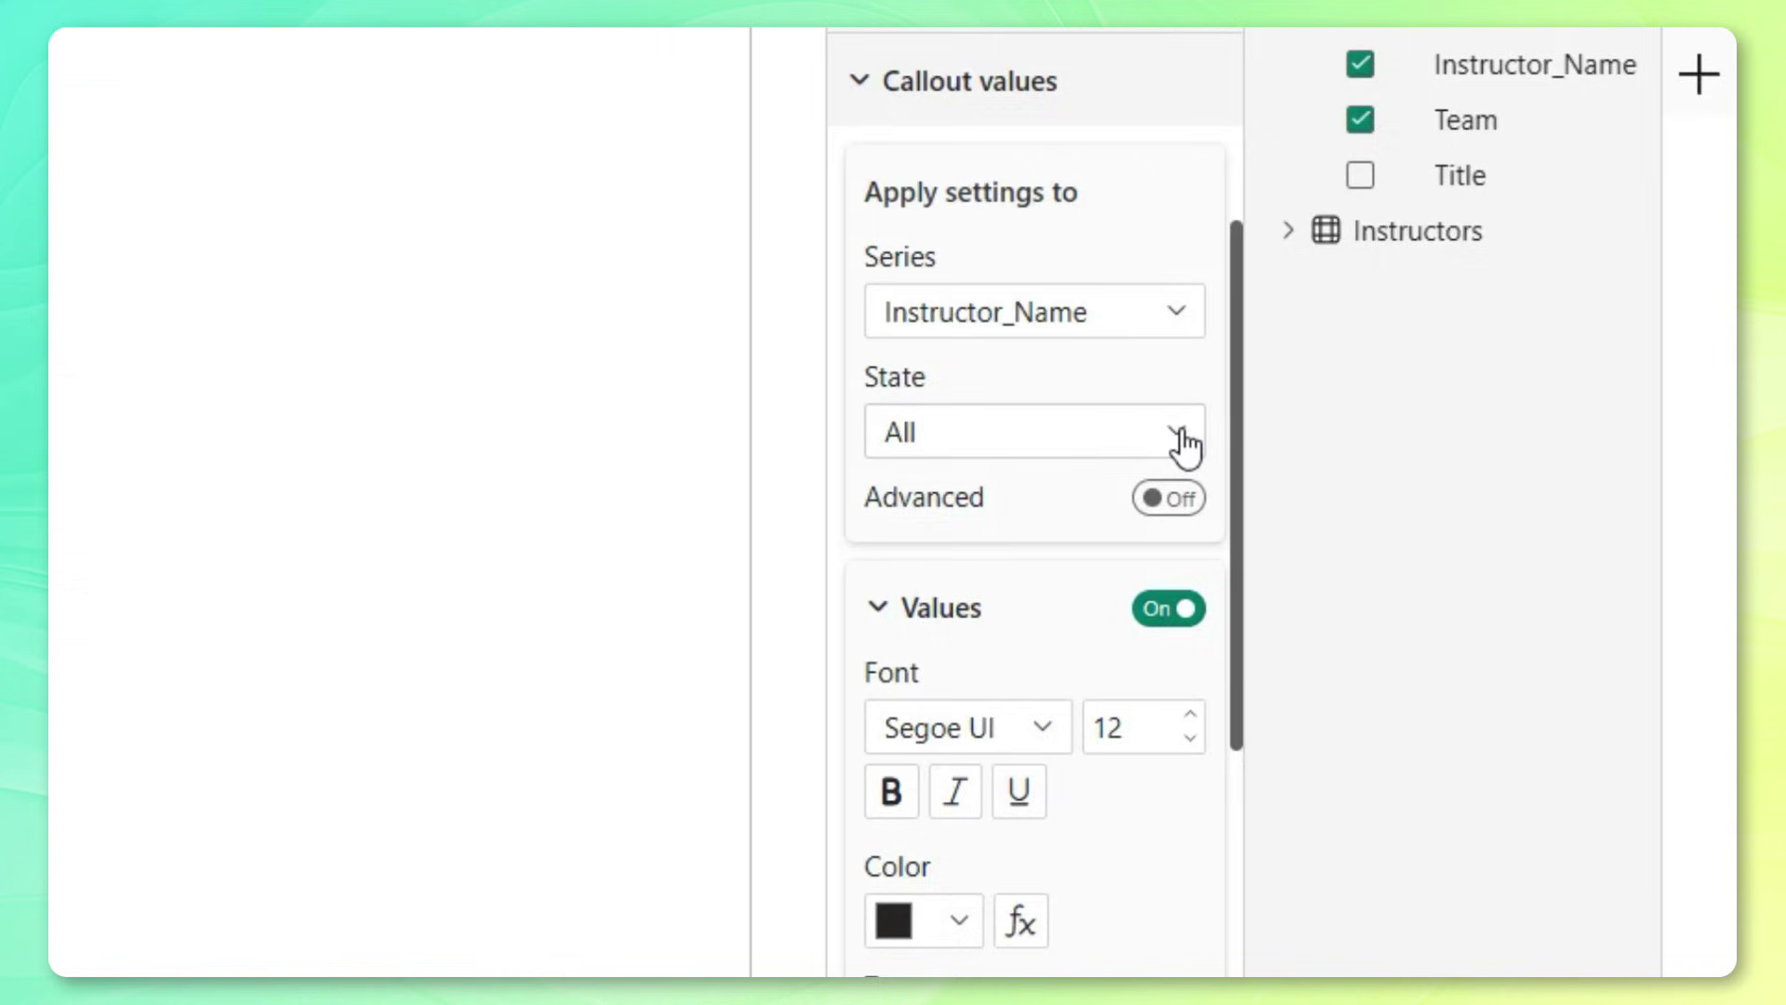
Turn Advanced on and inspect the Expansion and Interaction state choices.
{"action": "left_click", "coordinate": [1172, 500]}
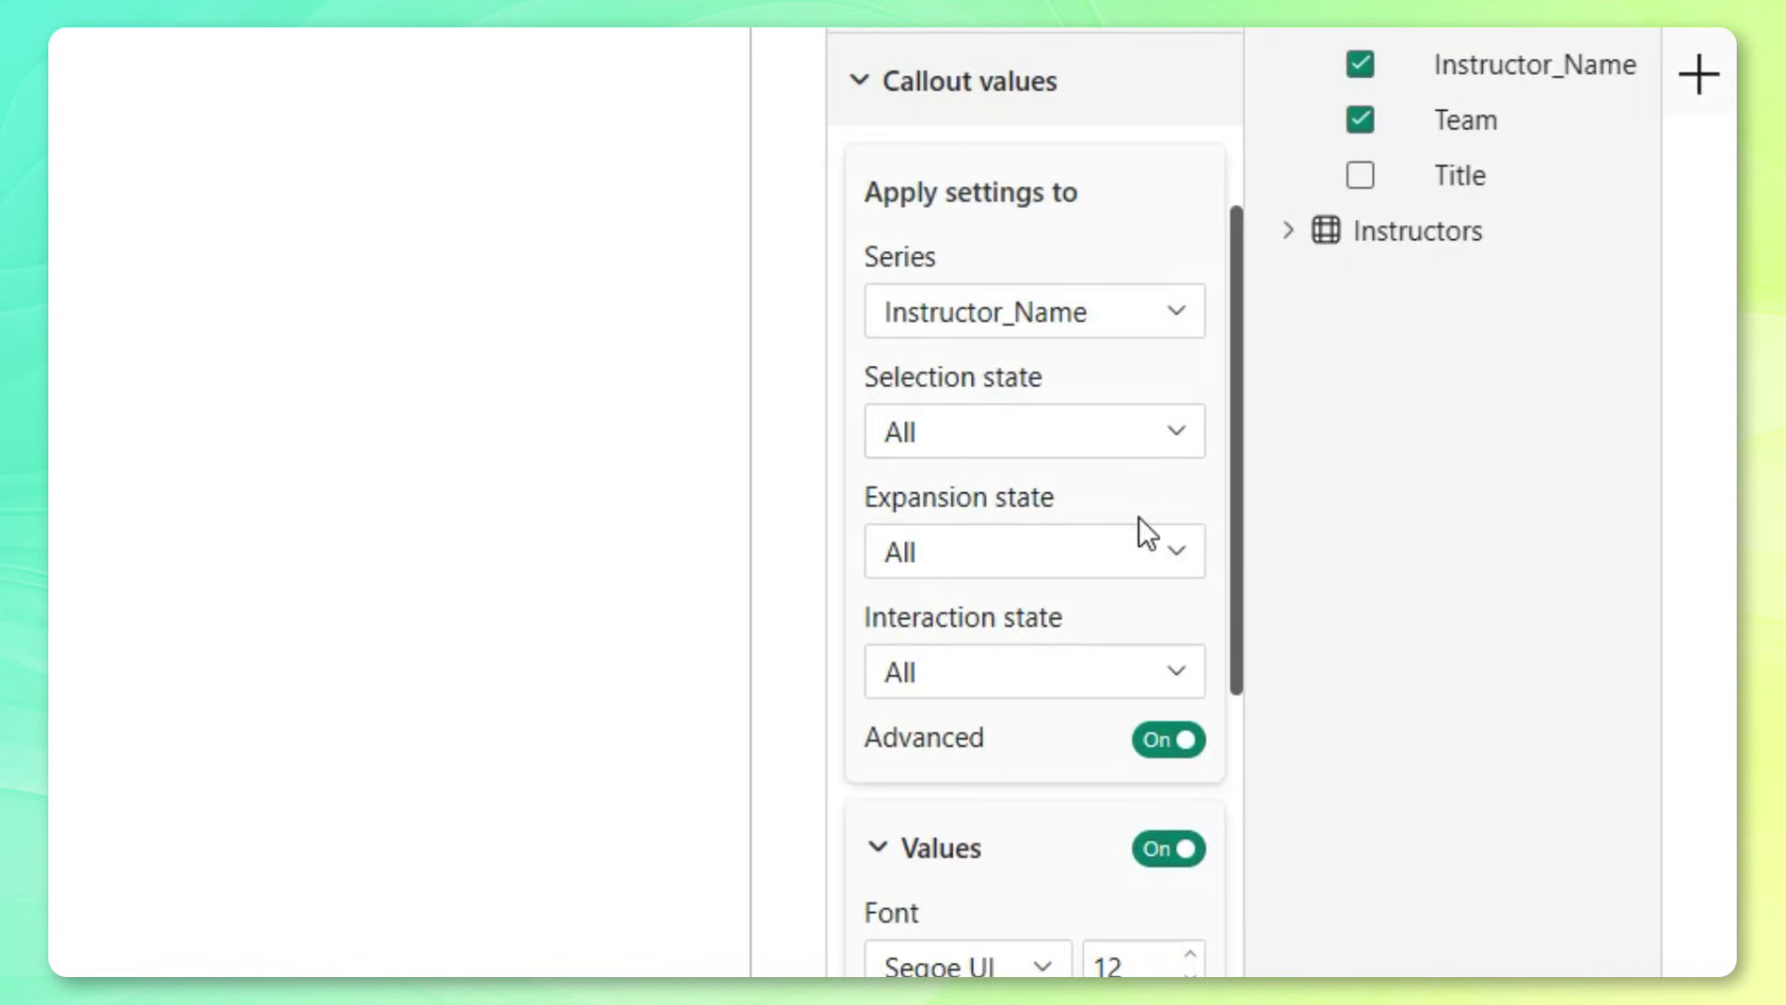
{"action": "left_click", "coordinate": [1179, 558]}
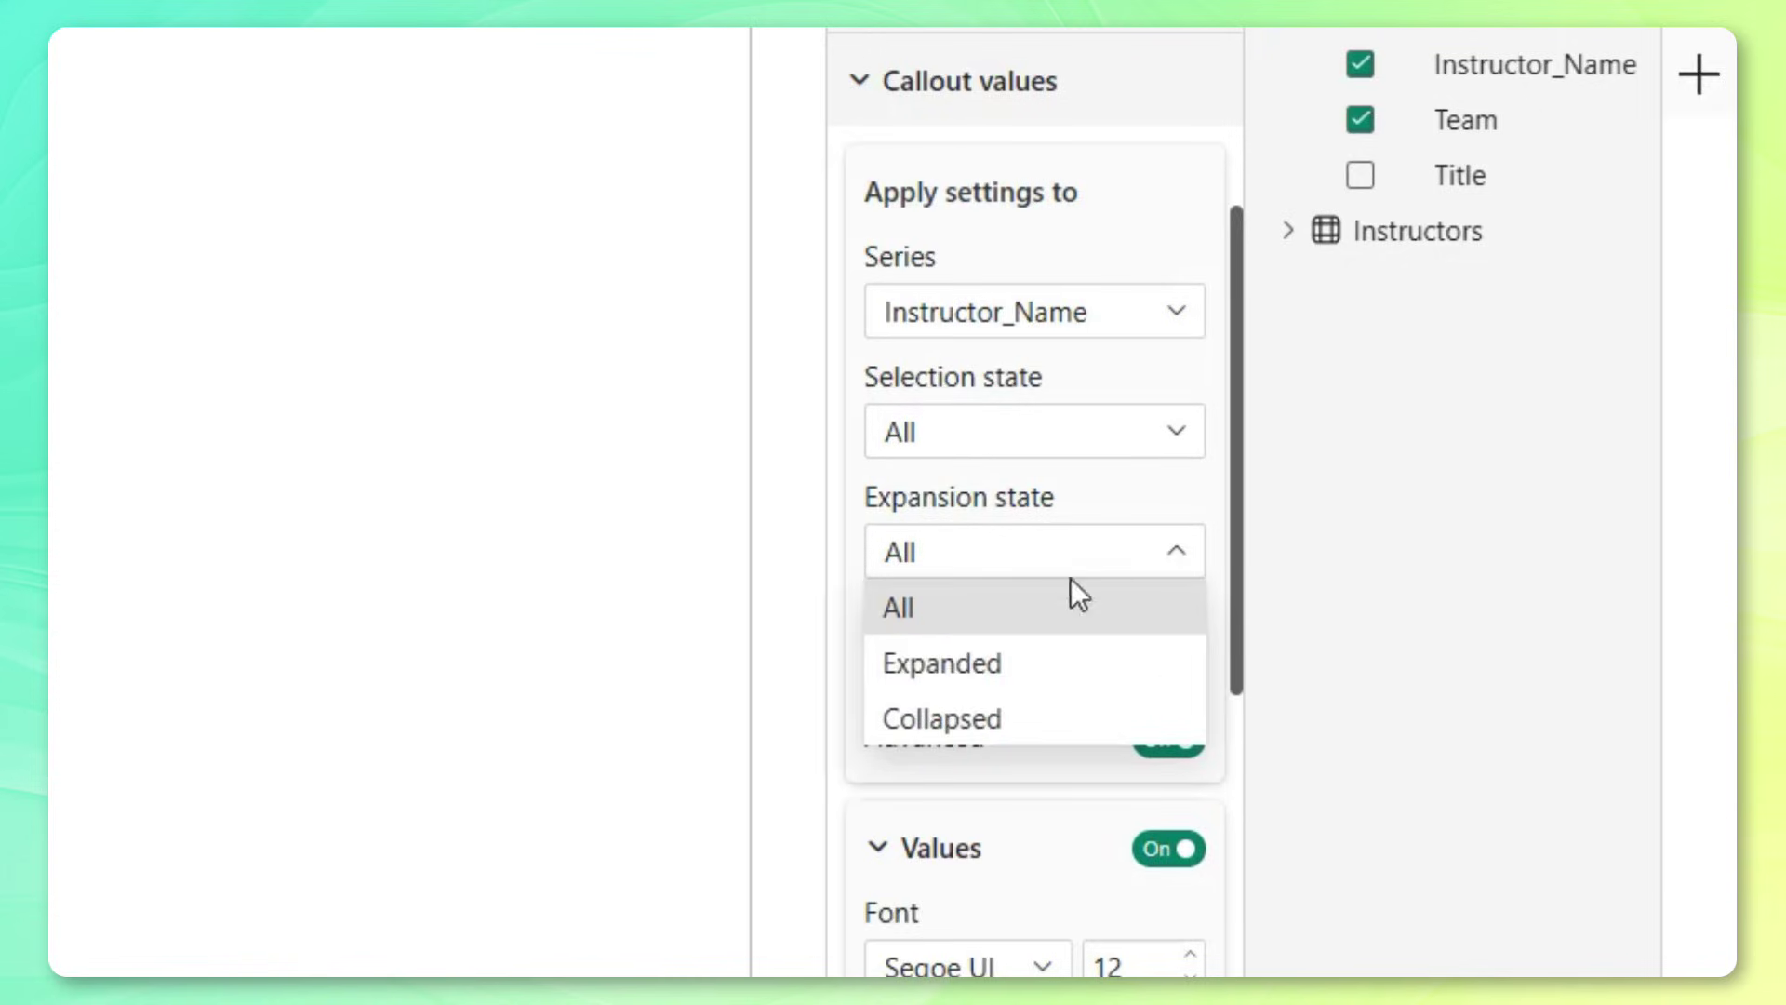
{"action": "left_click", "coordinate": [1180, 553]}
{"action": "left_click", "coordinate": [982, 676]}
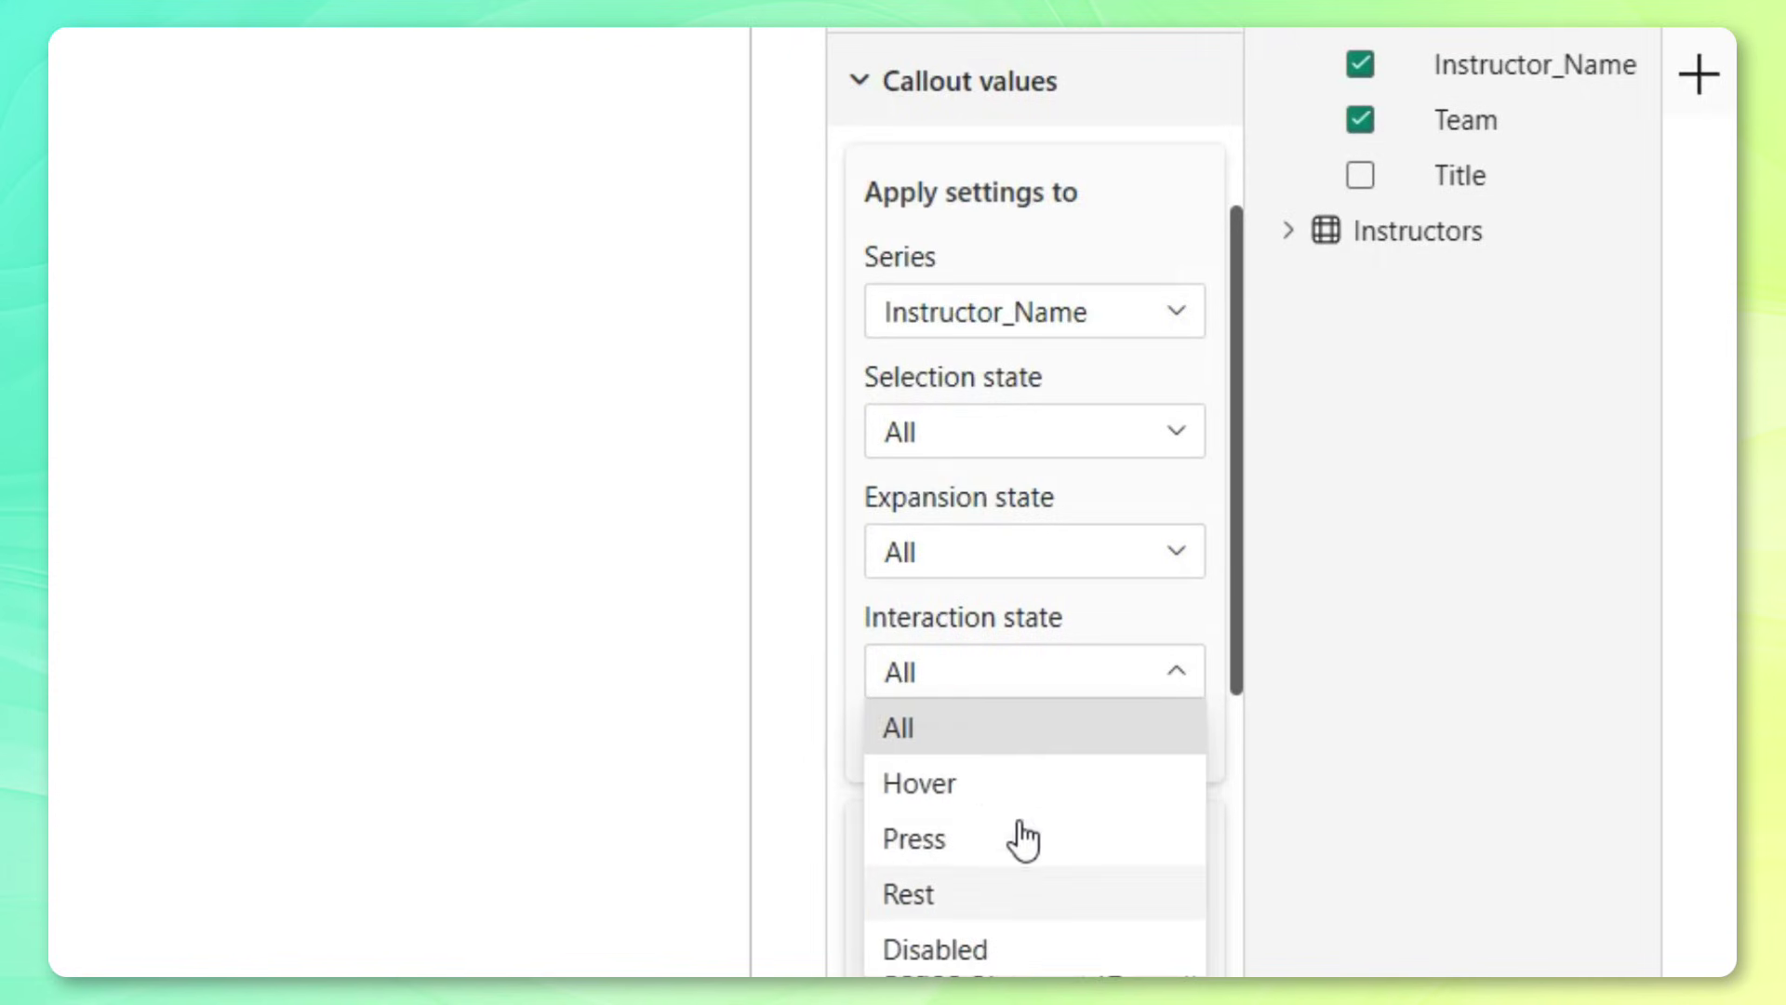
{"action": "left_click", "coordinate": [1174, 671]}
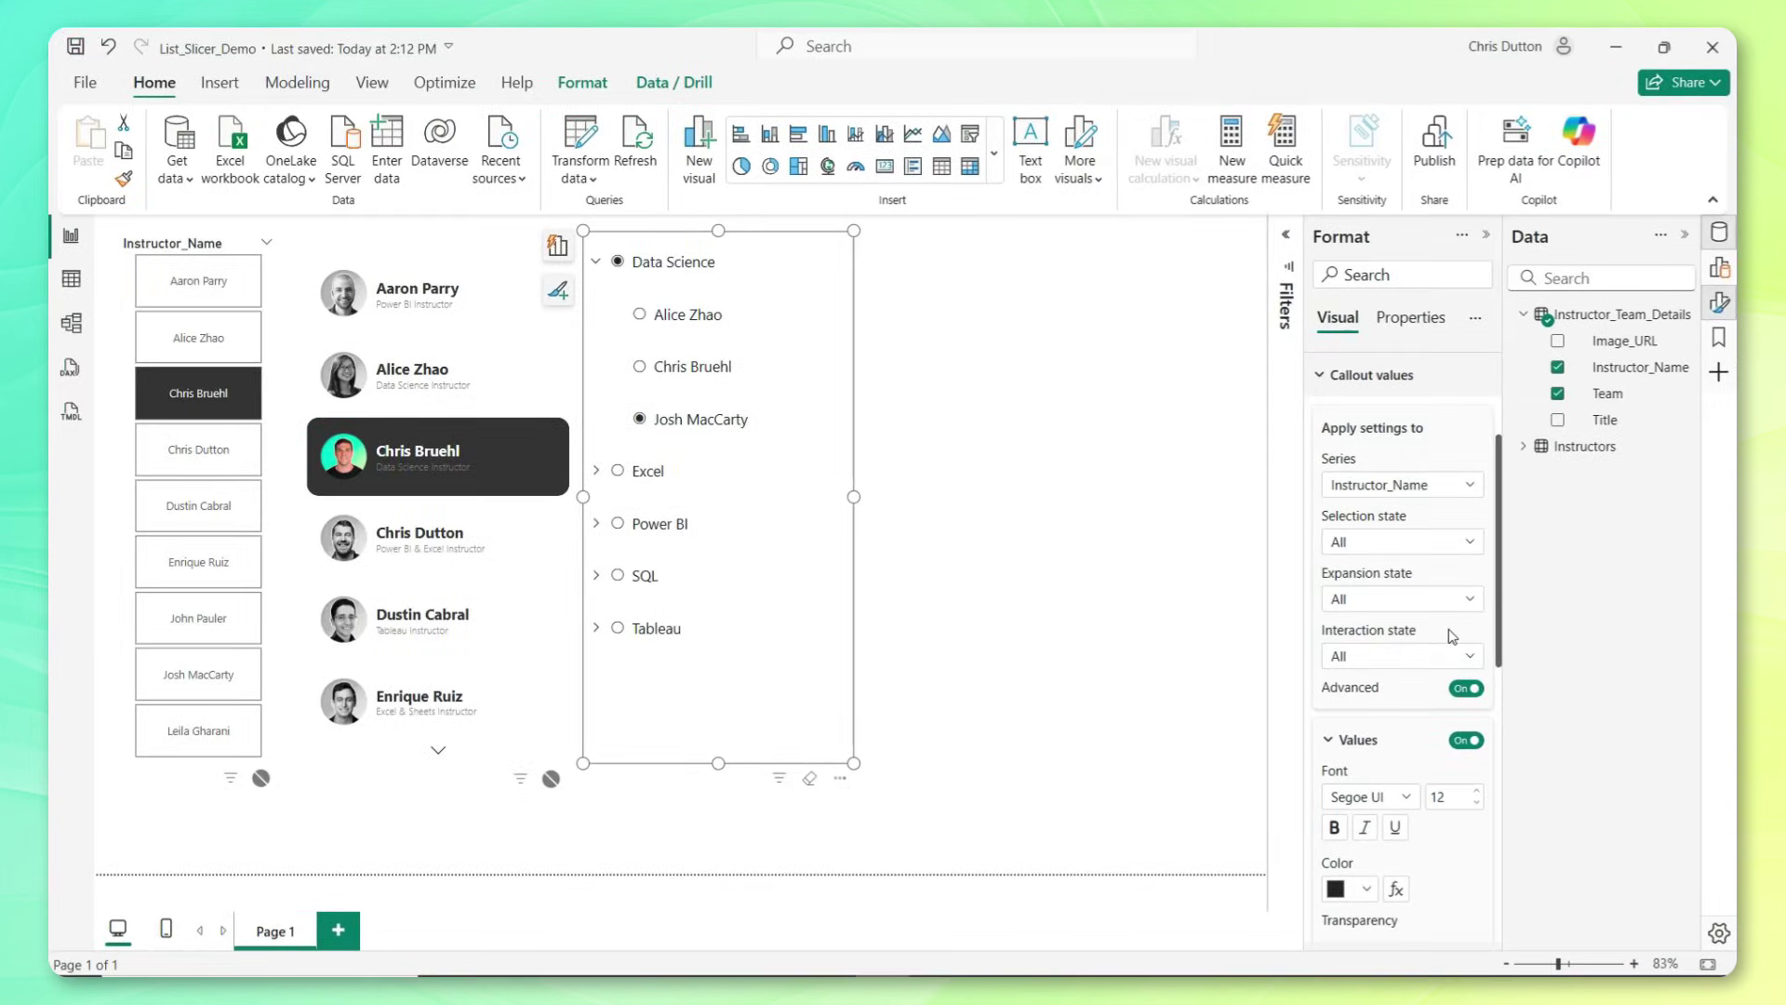
Turn Advanced off and make Team entries bold in the Selected state.
{"action": "left_click", "coordinate": [1465, 689]}
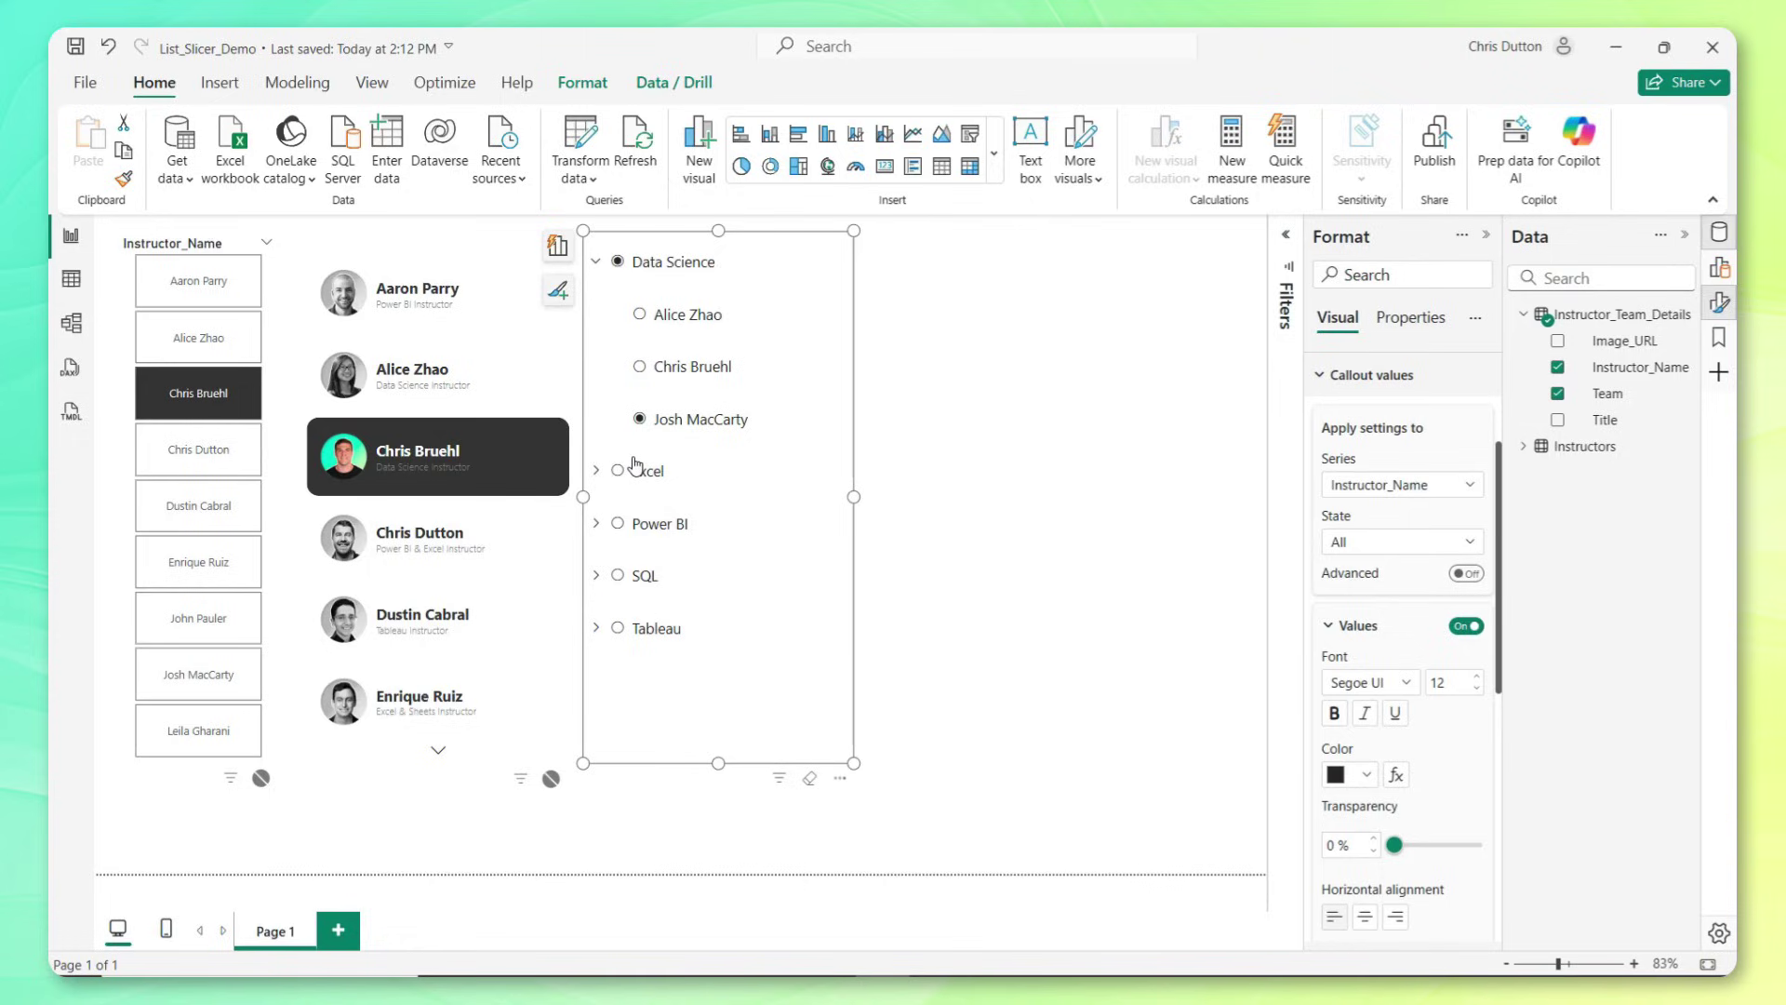
{"action": "left_click", "coordinate": [1384, 484]}
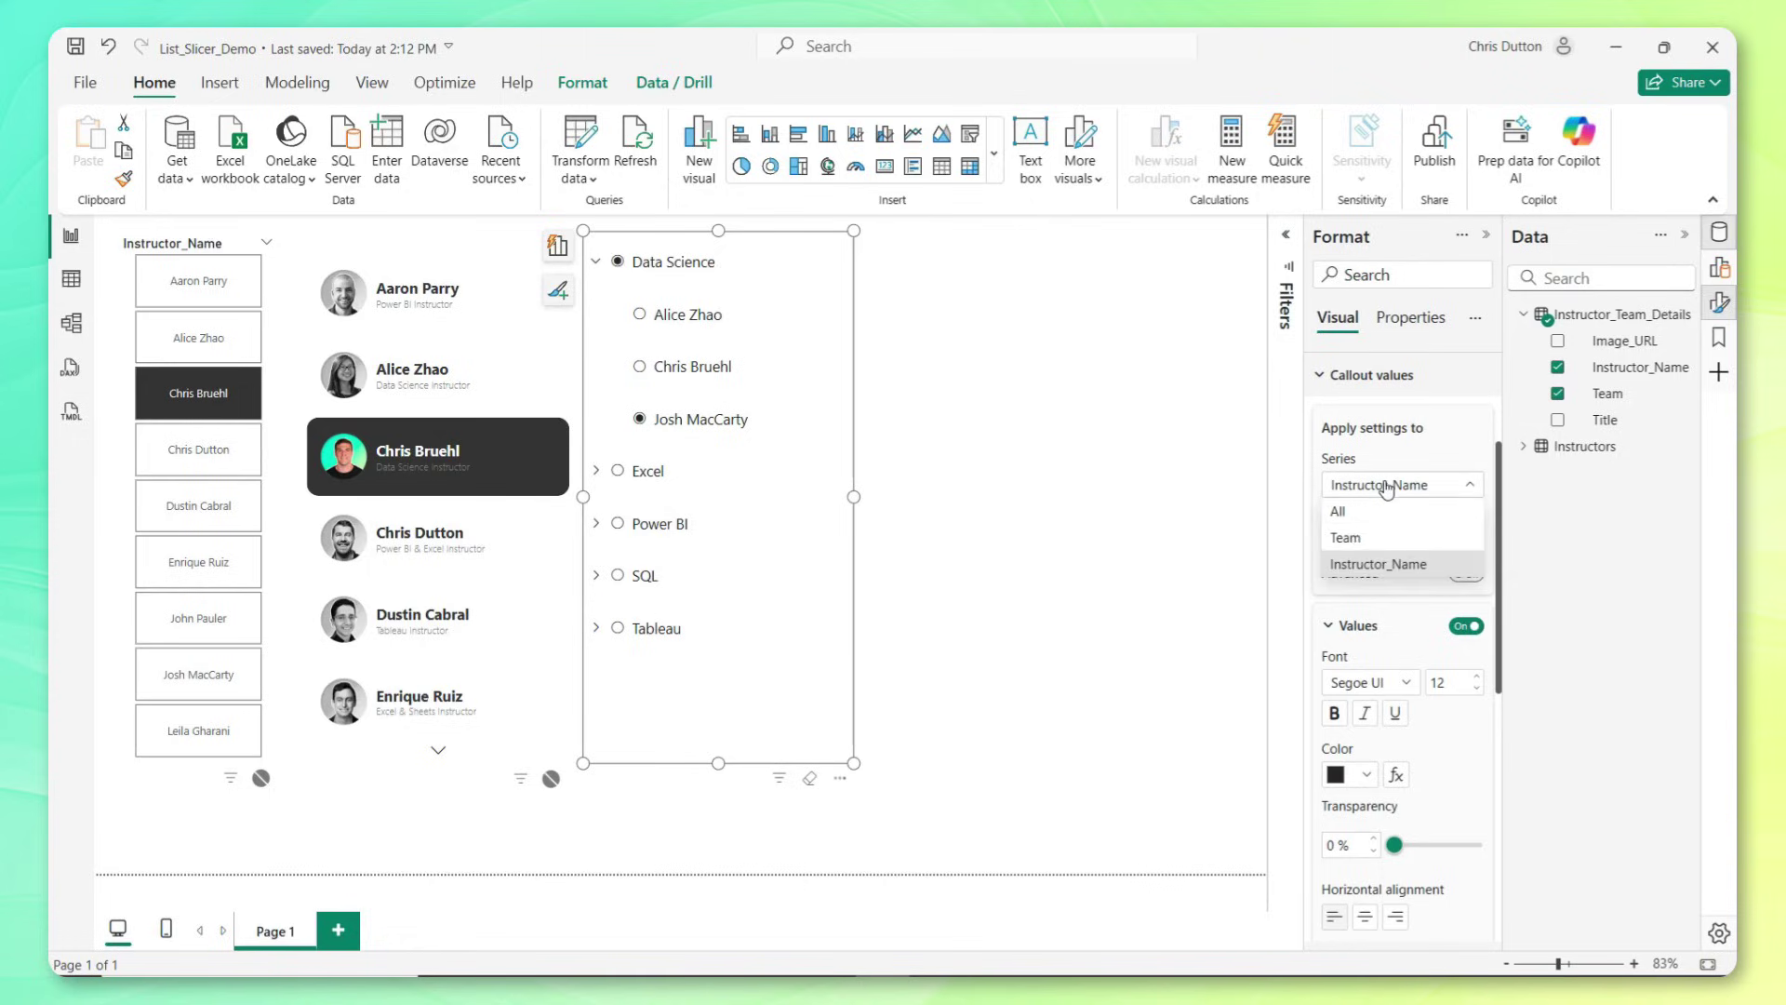
{"action": "left_click", "coordinate": [1356, 538]}
{"action": "left_click", "coordinate": [1390, 544]}
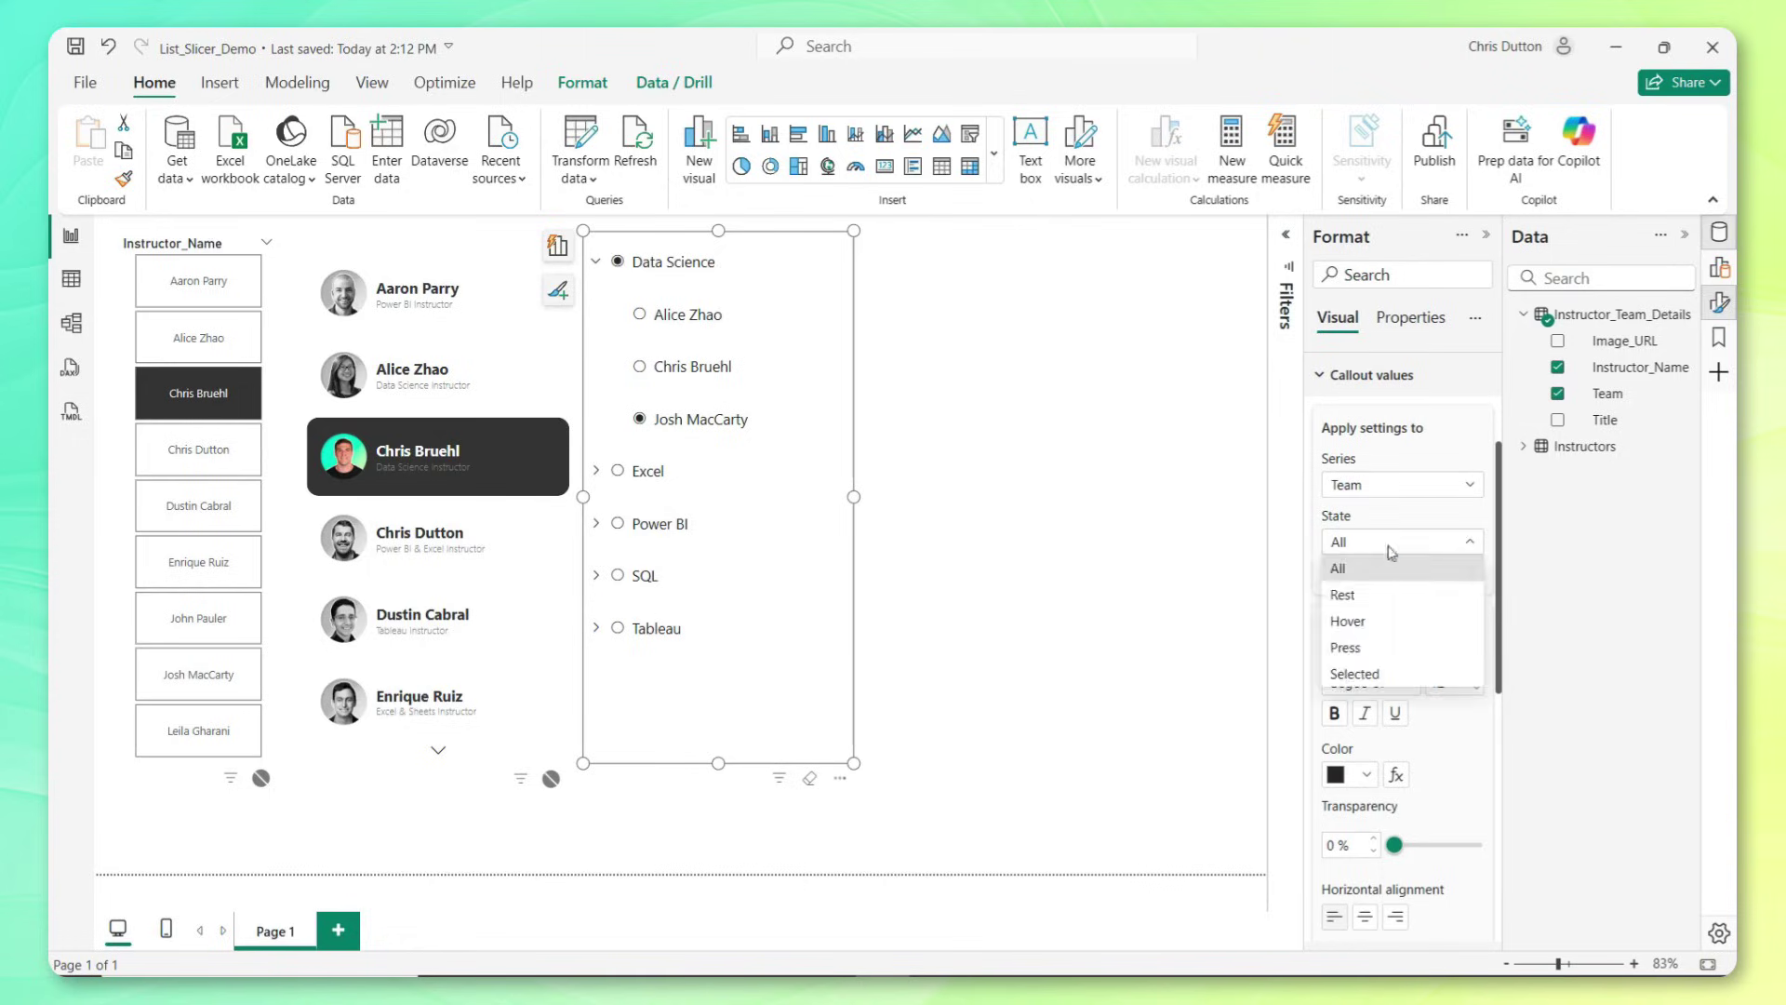
{"action": "left_click", "coordinate": [1375, 621]}
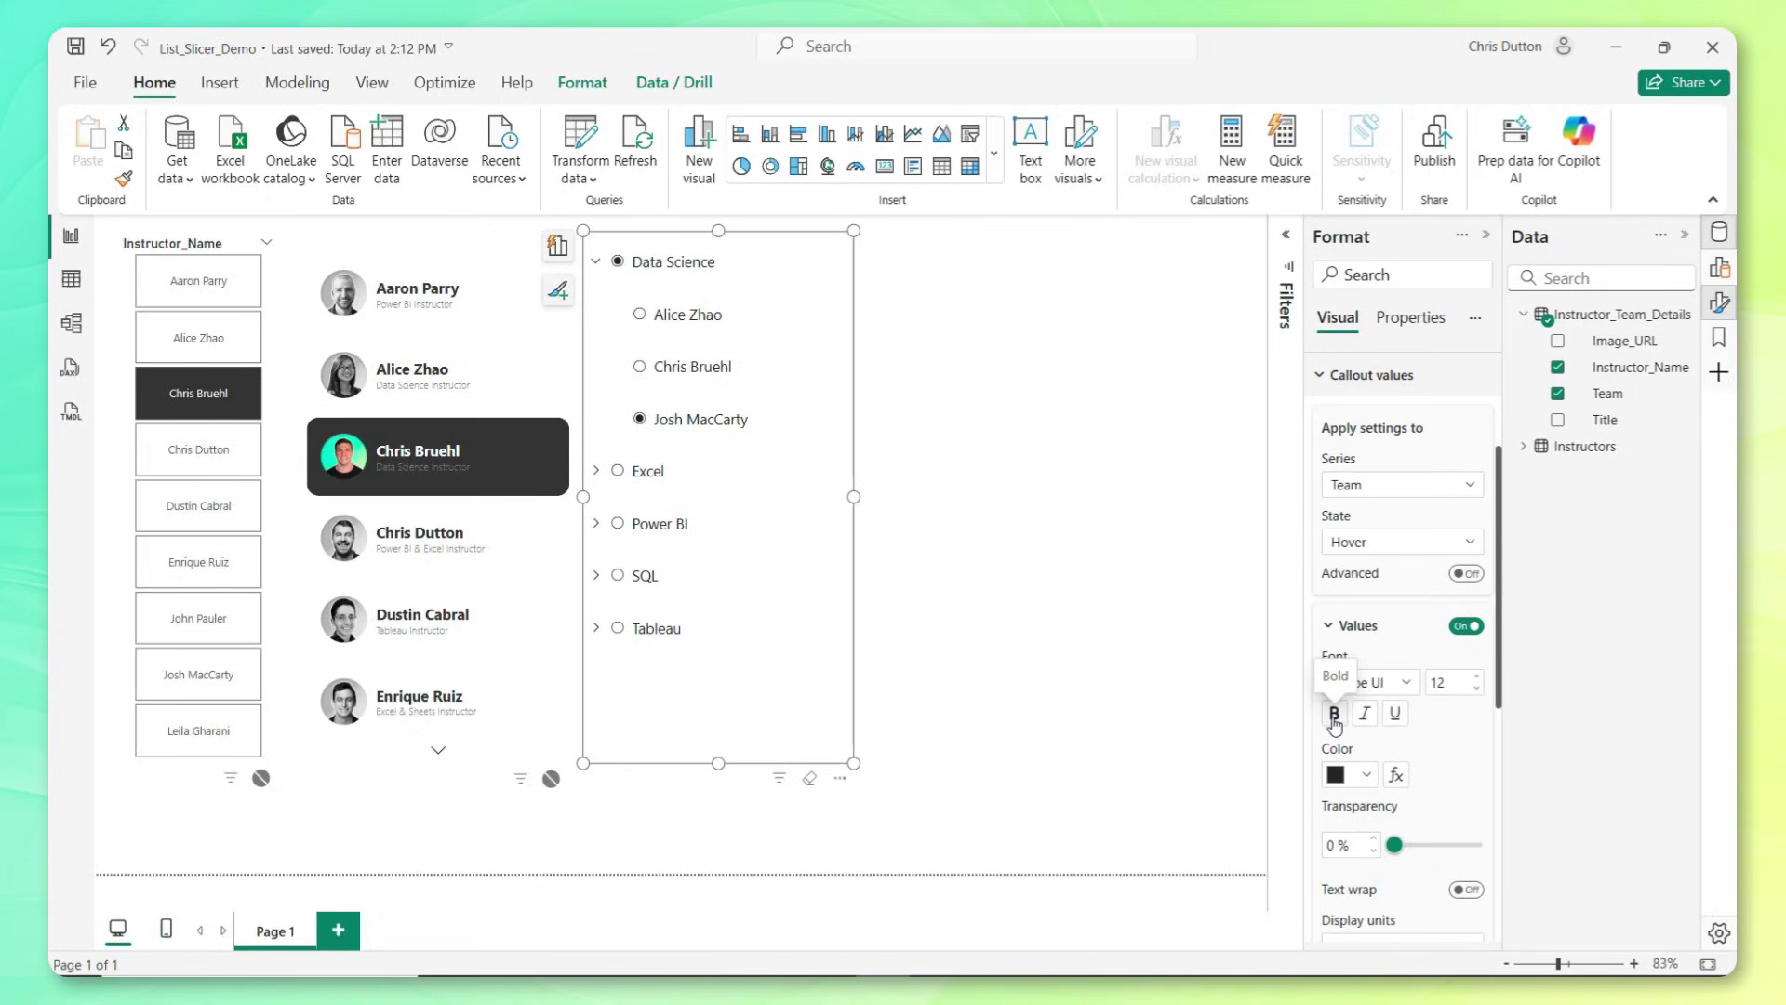
{"action": "left_click", "coordinate": [1334, 714]}
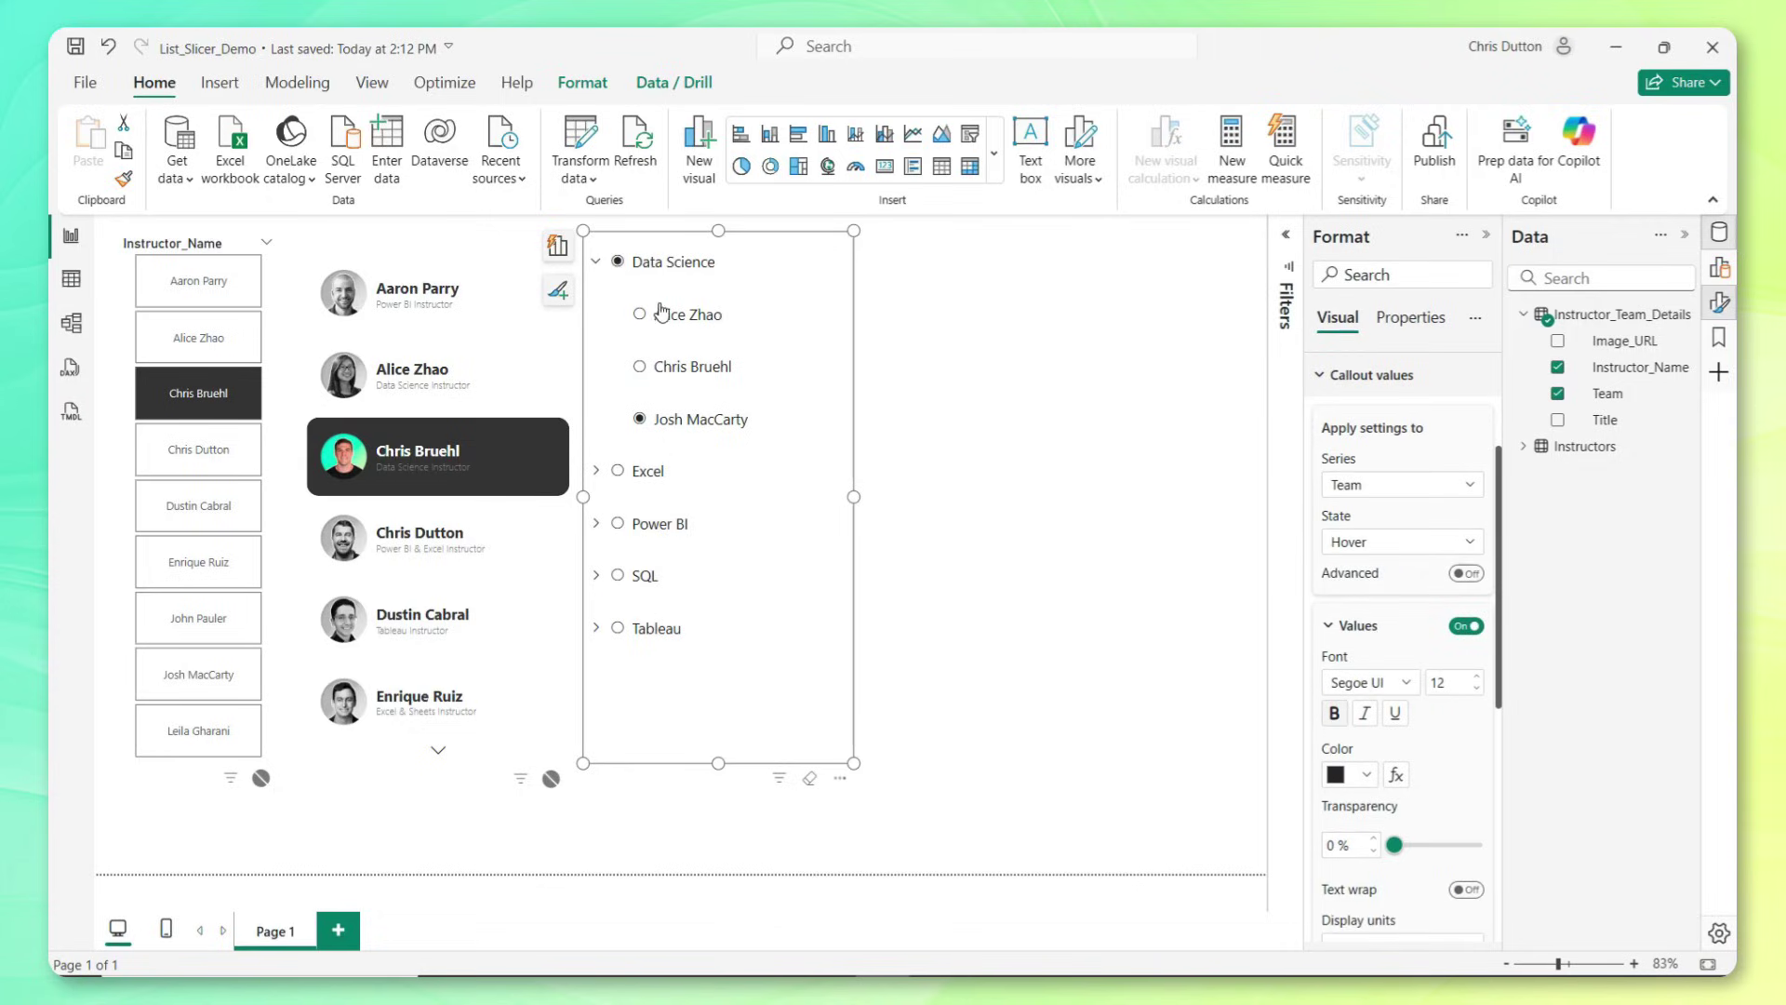
{"action": "left_click", "coordinate": [654, 527]}
{"action": "left_click", "coordinate": [1399, 548]}
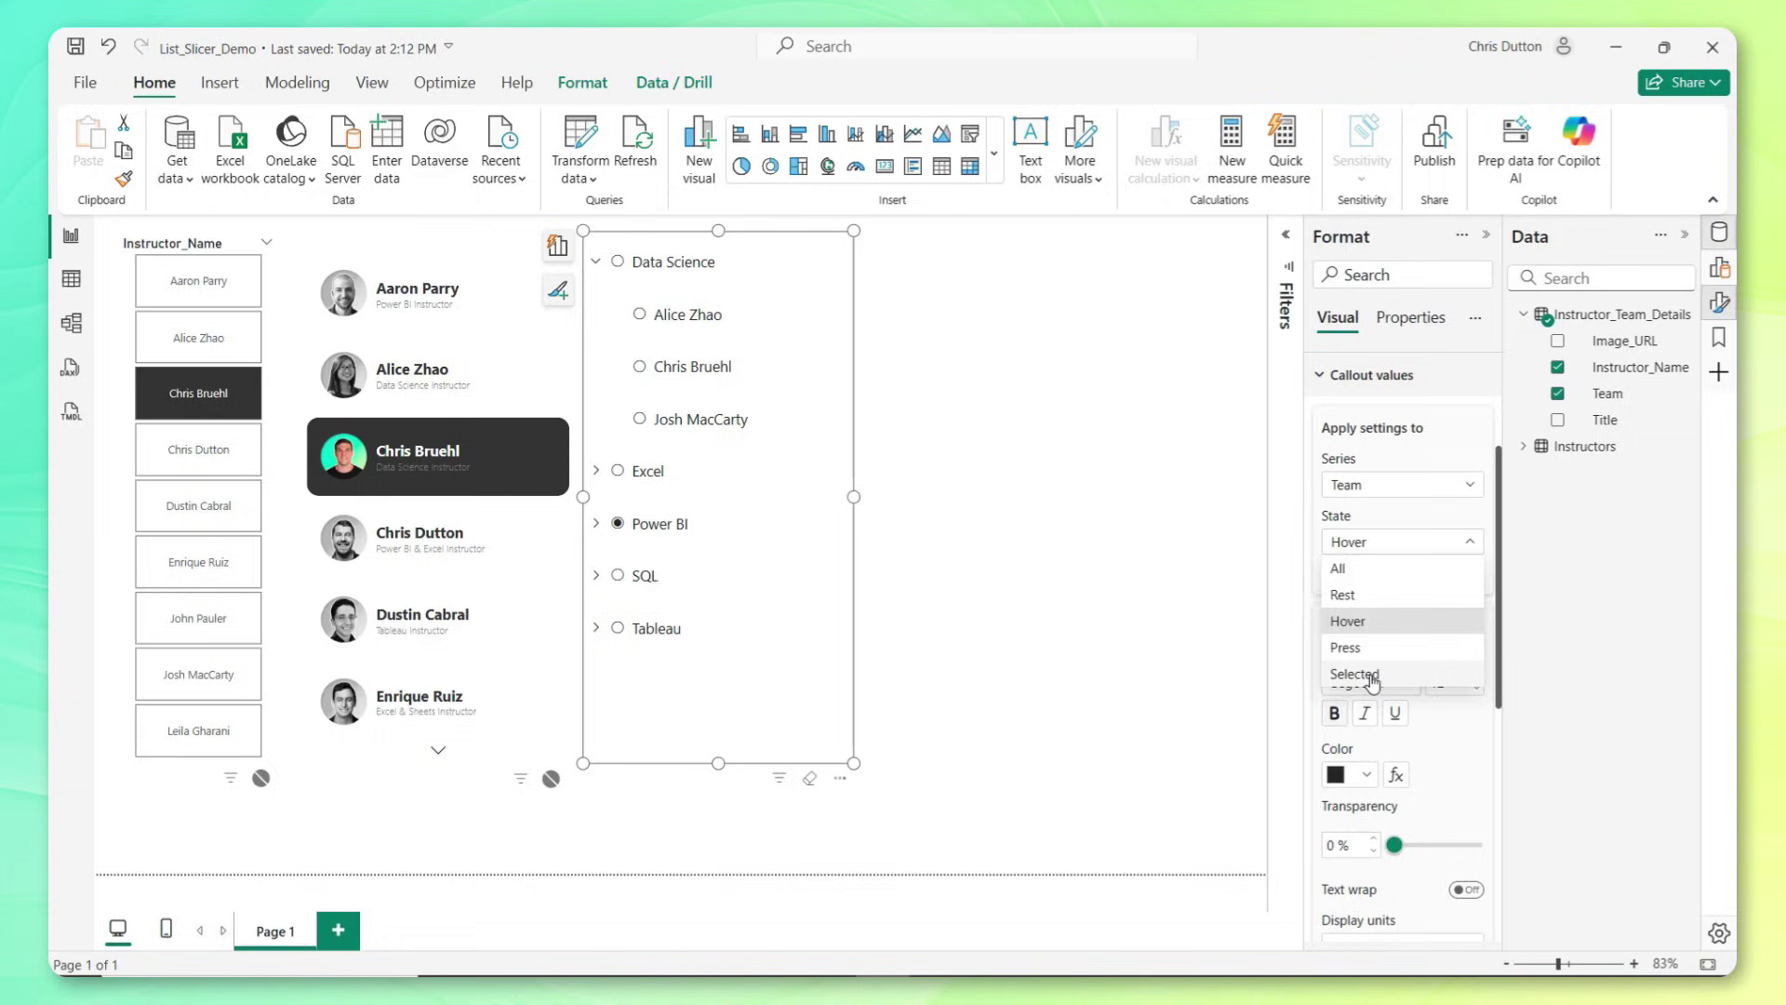
{"action": "left_click", "coordinate": [1372, 676]}
{"action": "left_click", "coordinate": [1334, 716]}
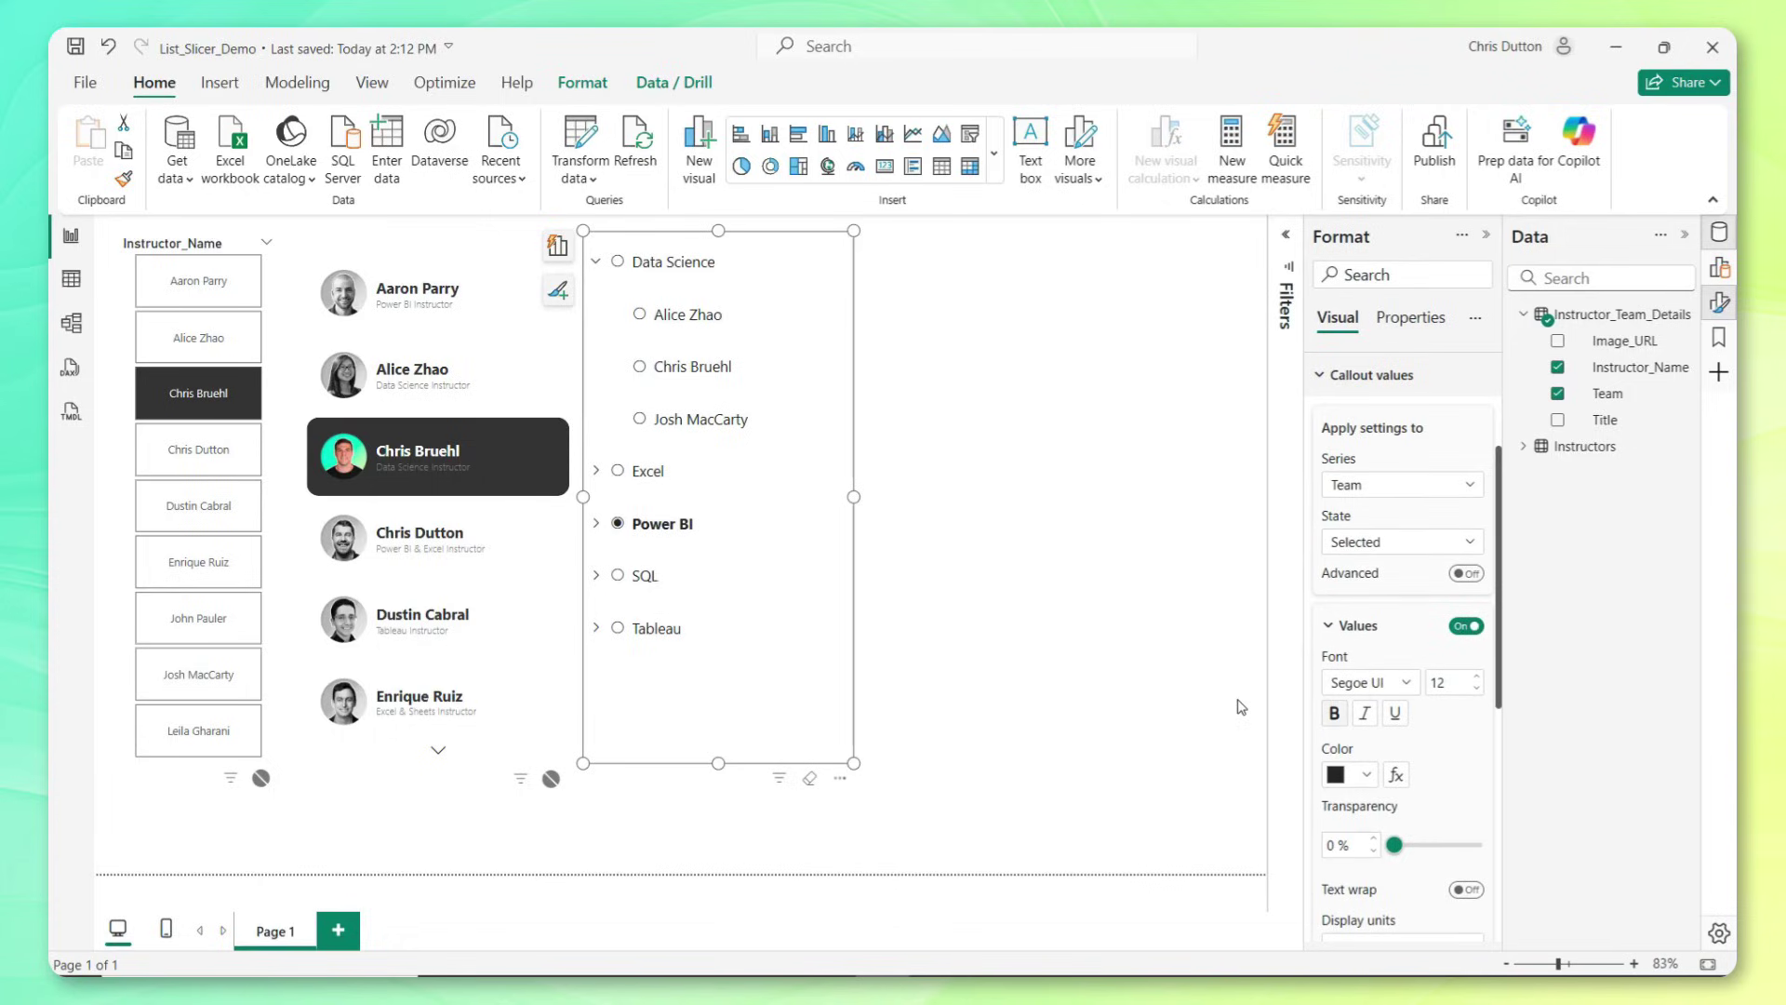
{"action": "left_click", "coordinate": [665, 426]}
{"action": "left_click", "coordinate": [1390, 486]}
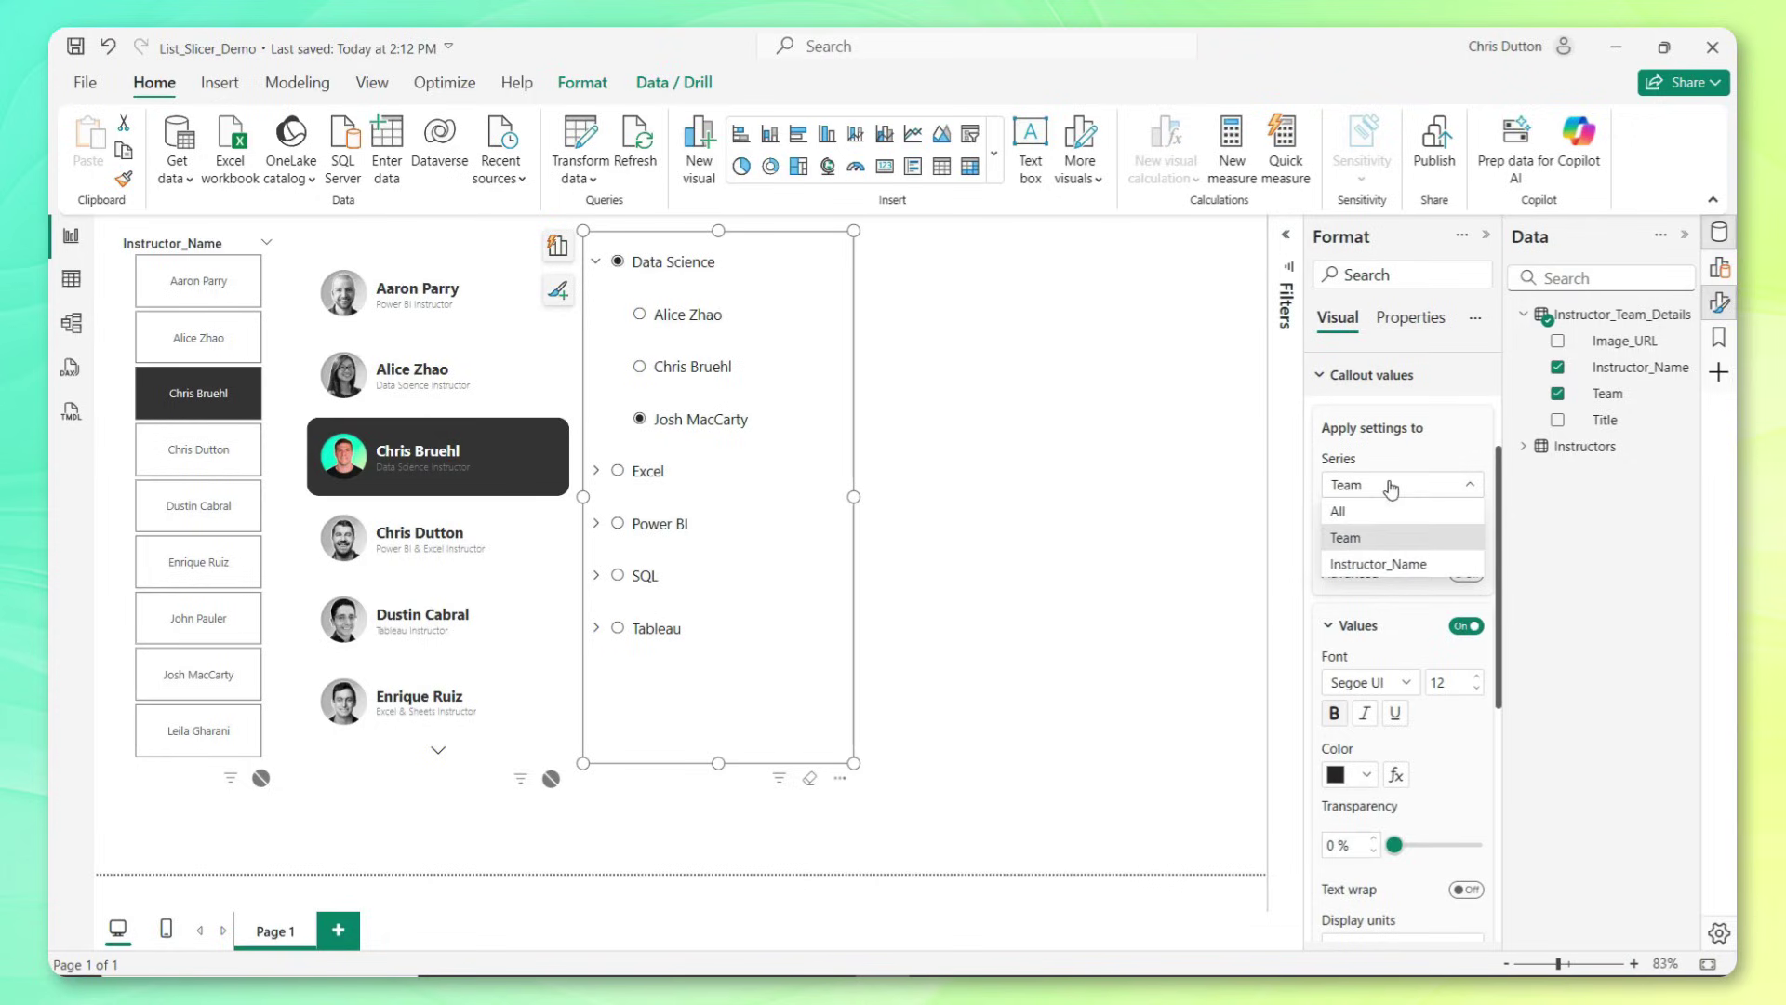
{"action": "left_click", "coordinate": [1386, 565]}
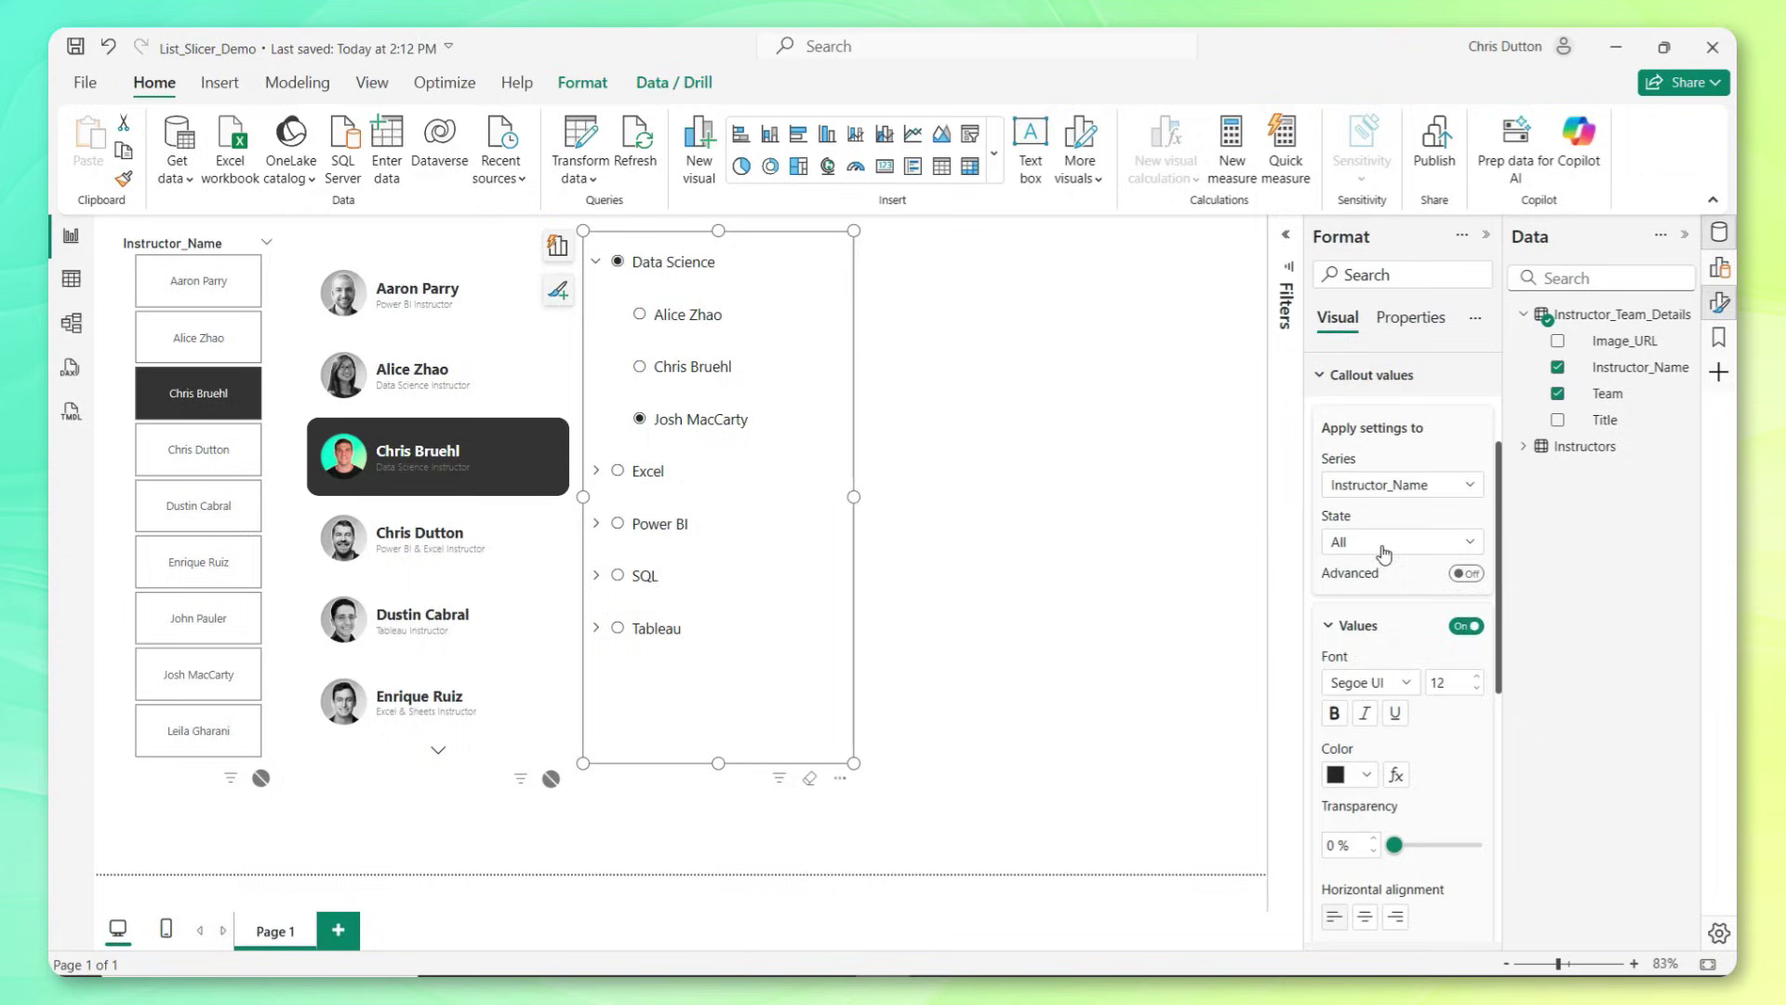
{"action": "left_click", "coordinate": [1384, 542]}
{"action": "left_click", "coordinate": [1375, 672]}
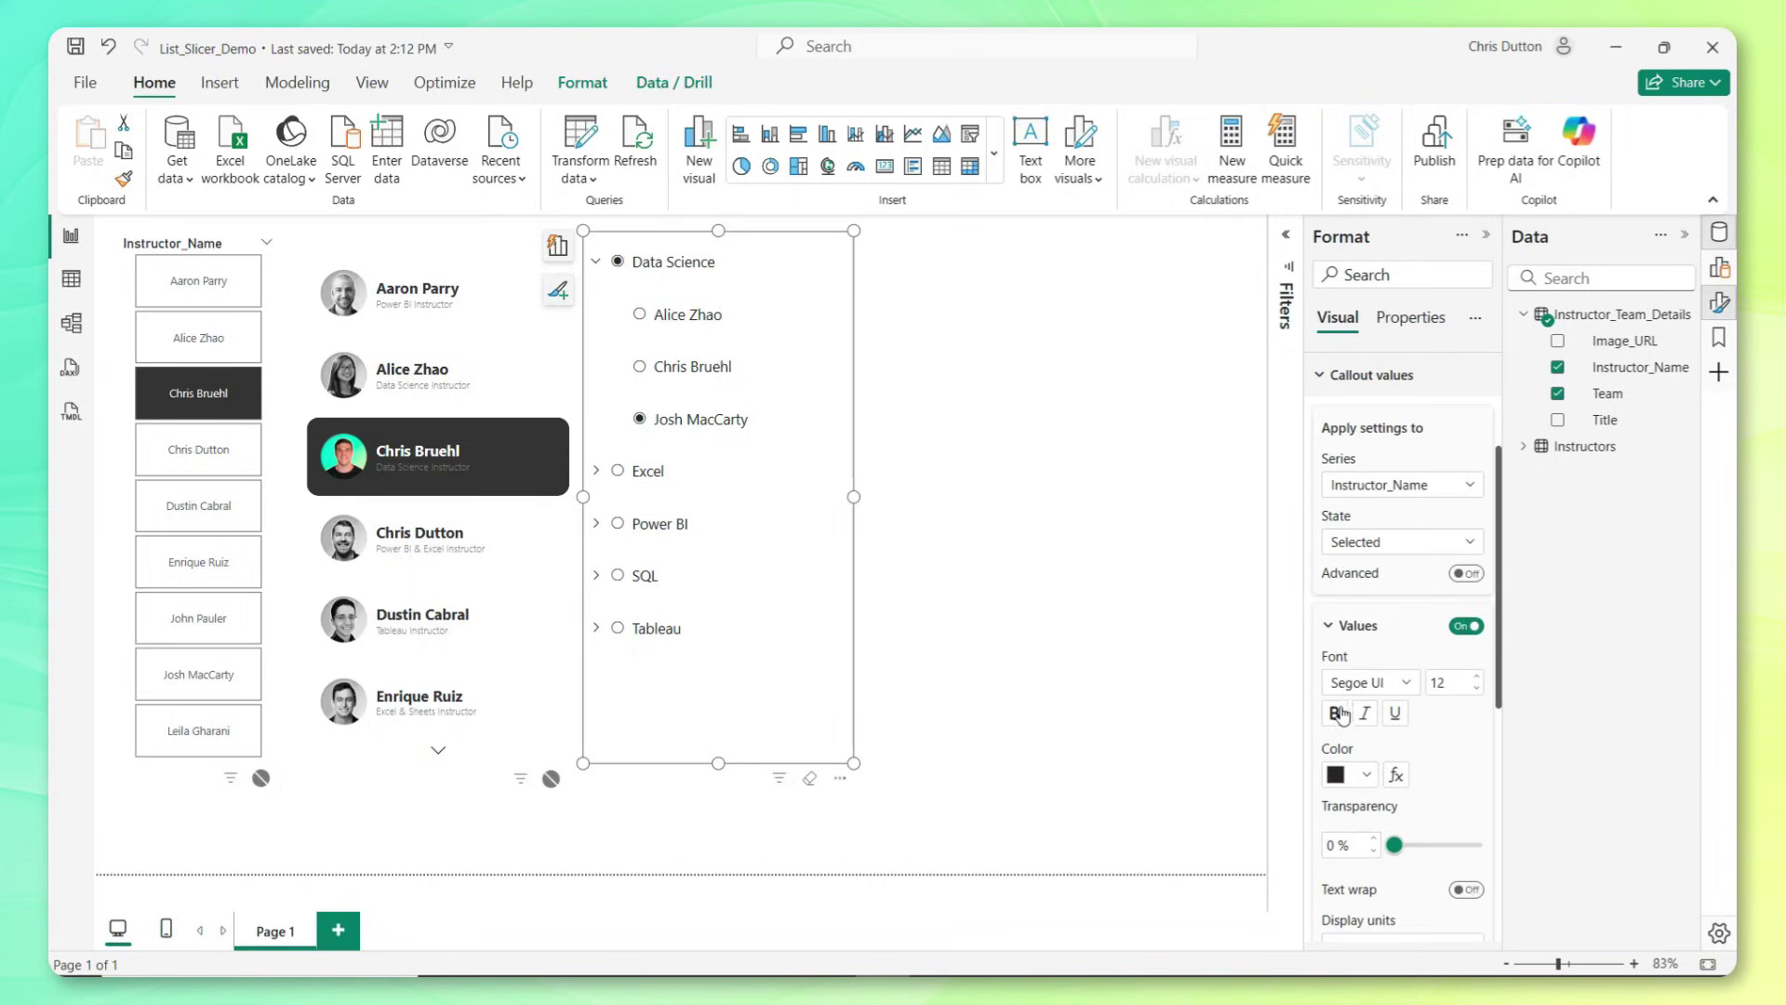
{"action": "left_click", "coordinate": [1336, 713]}
Point callout values at Team for All states, then collapse Data Science in the slicer.
{"action": "left_click", "coordinate": [1328, 626]}
{"action": "scroll", "coordinate": [1360, 616], "scroll_direction": "down", "scroll_amount": 2}
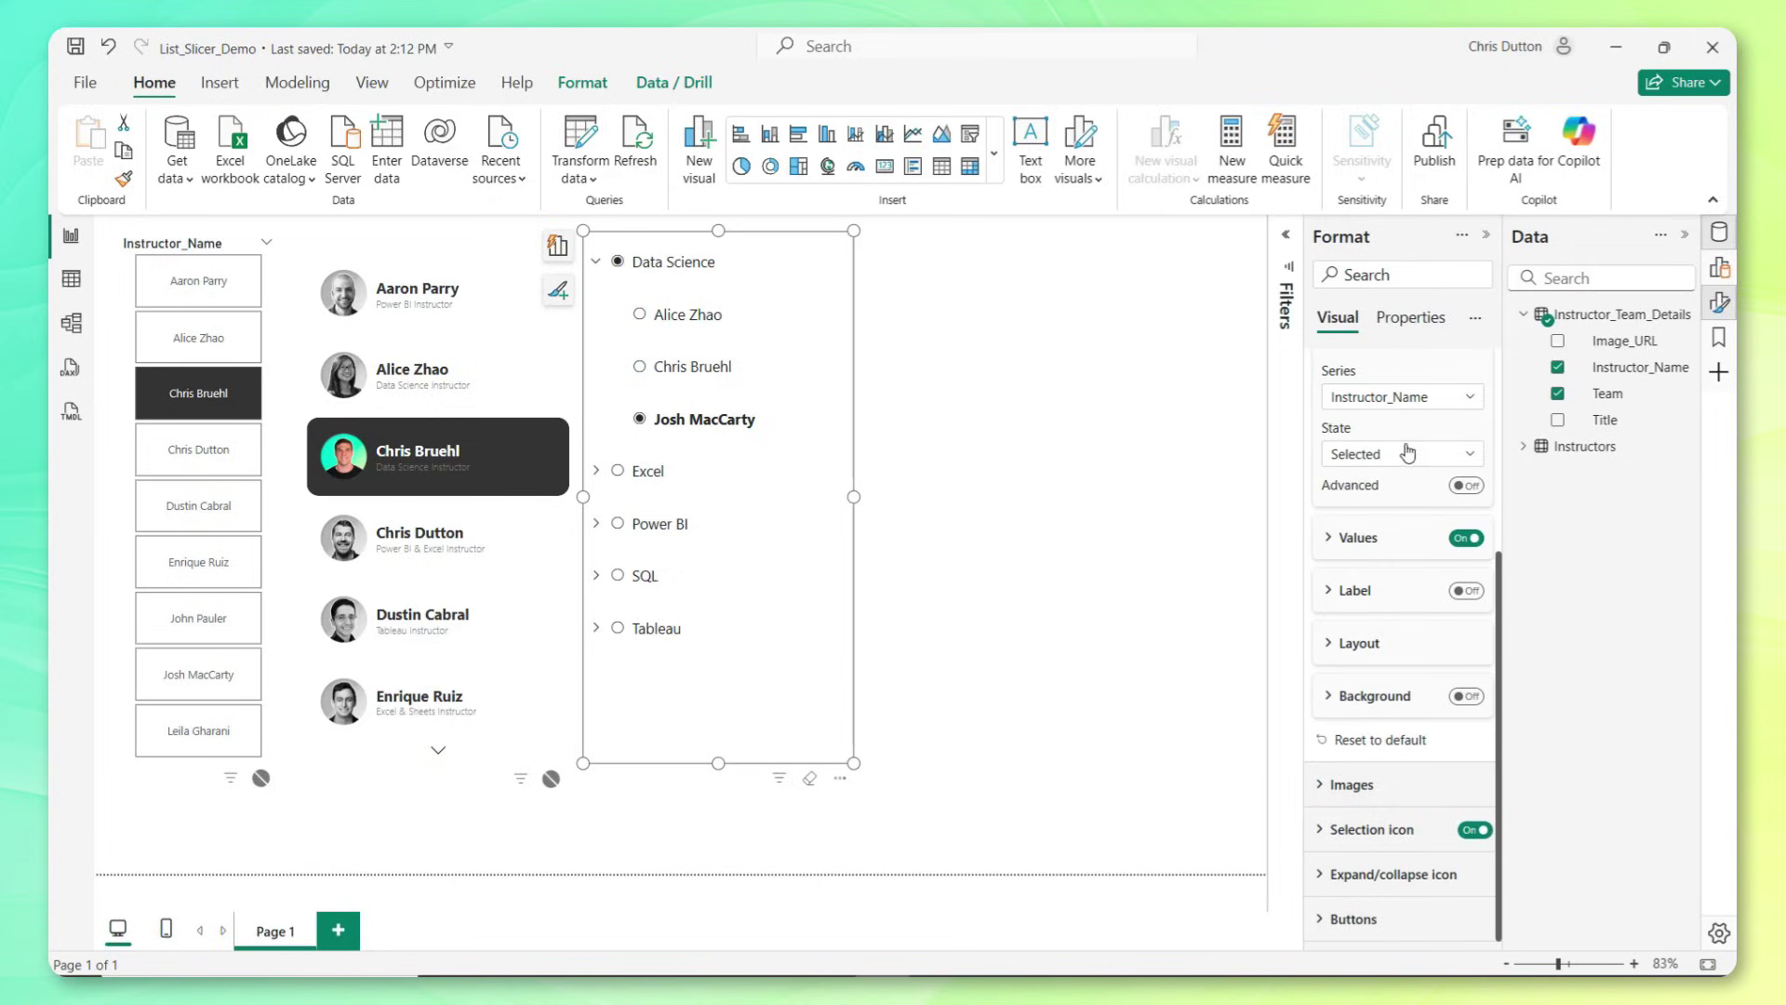
{"action": "left_click", "coordinate": [1432, 399]}
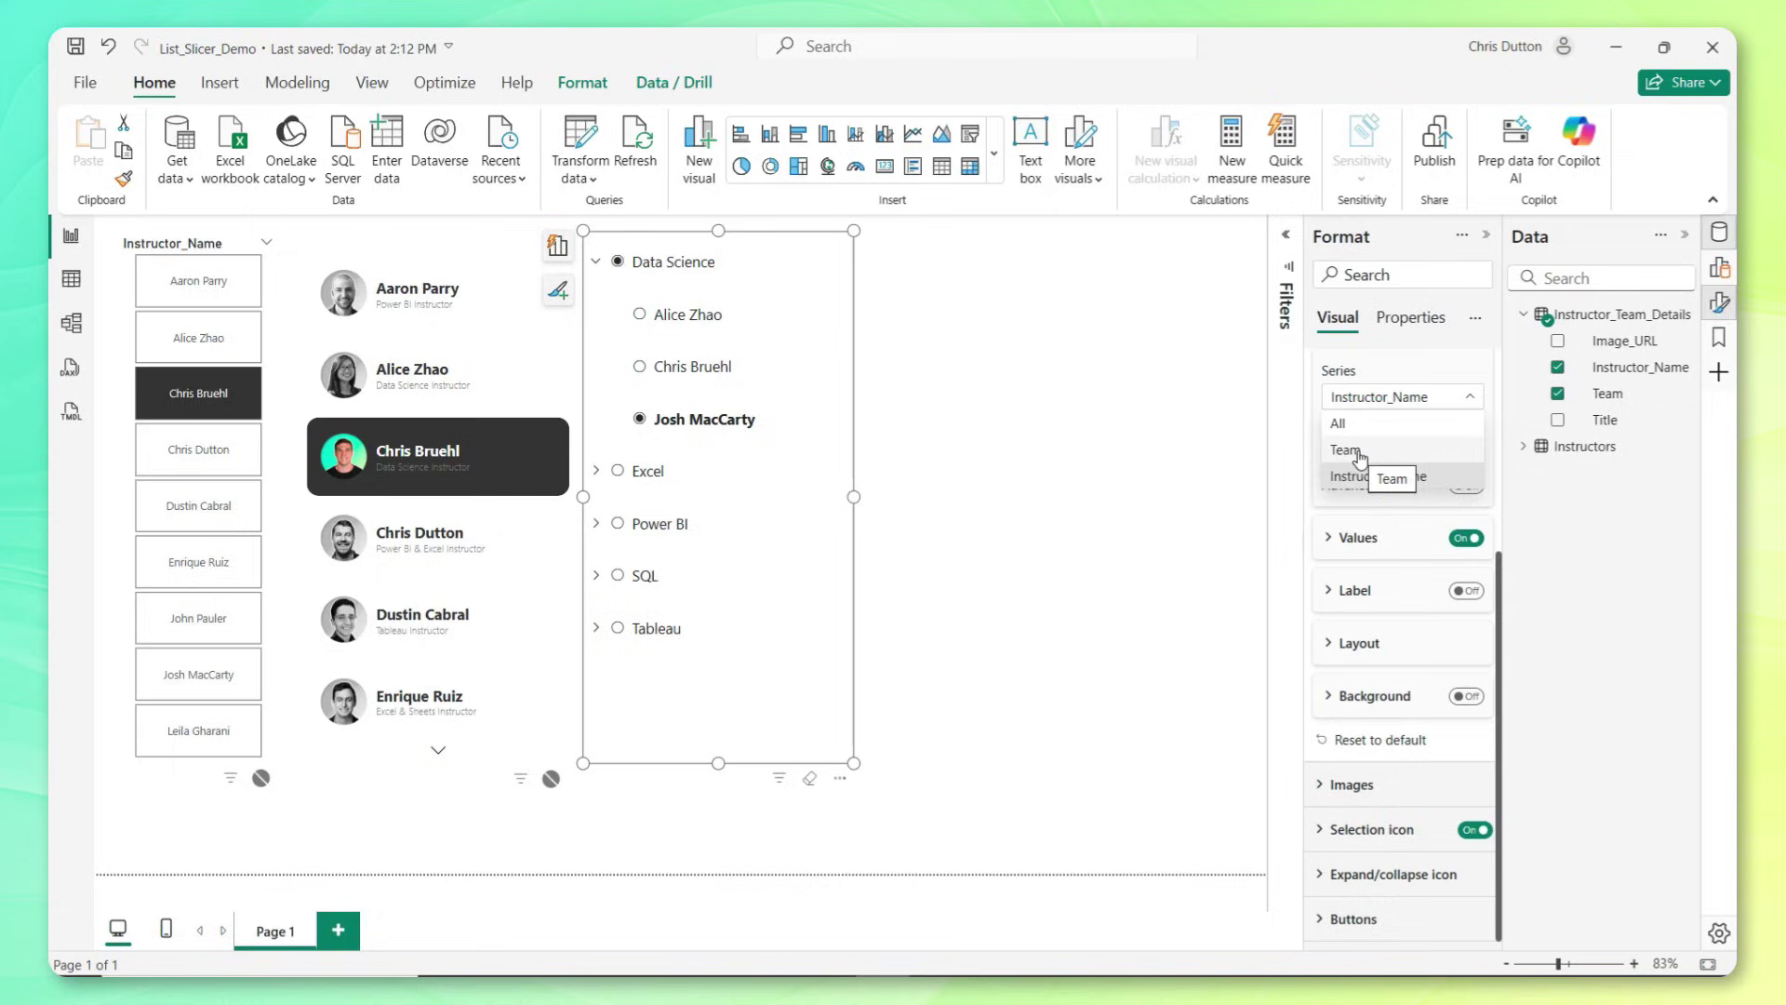
{"action": "left_click", "coordinate": [1360, 454]}
{"action": "left_click", "coordinate": [1364, 456]}
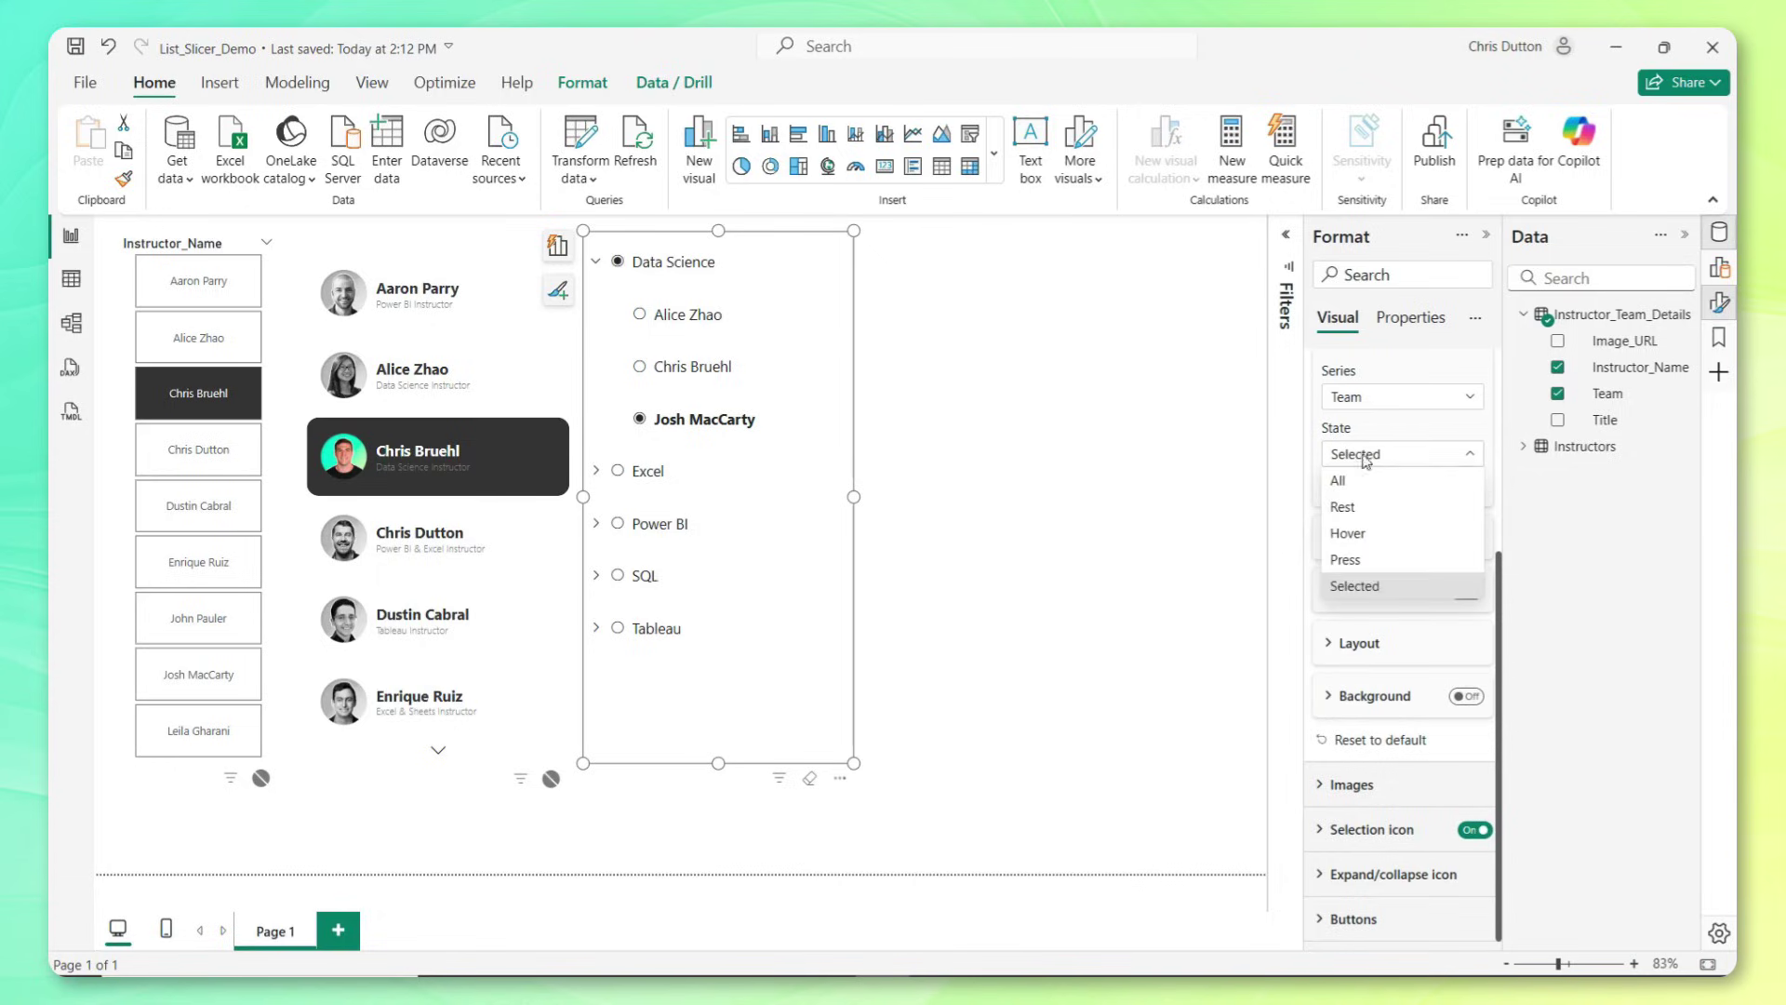
{"action": "left_click", "coordinate": [1364, 491]}
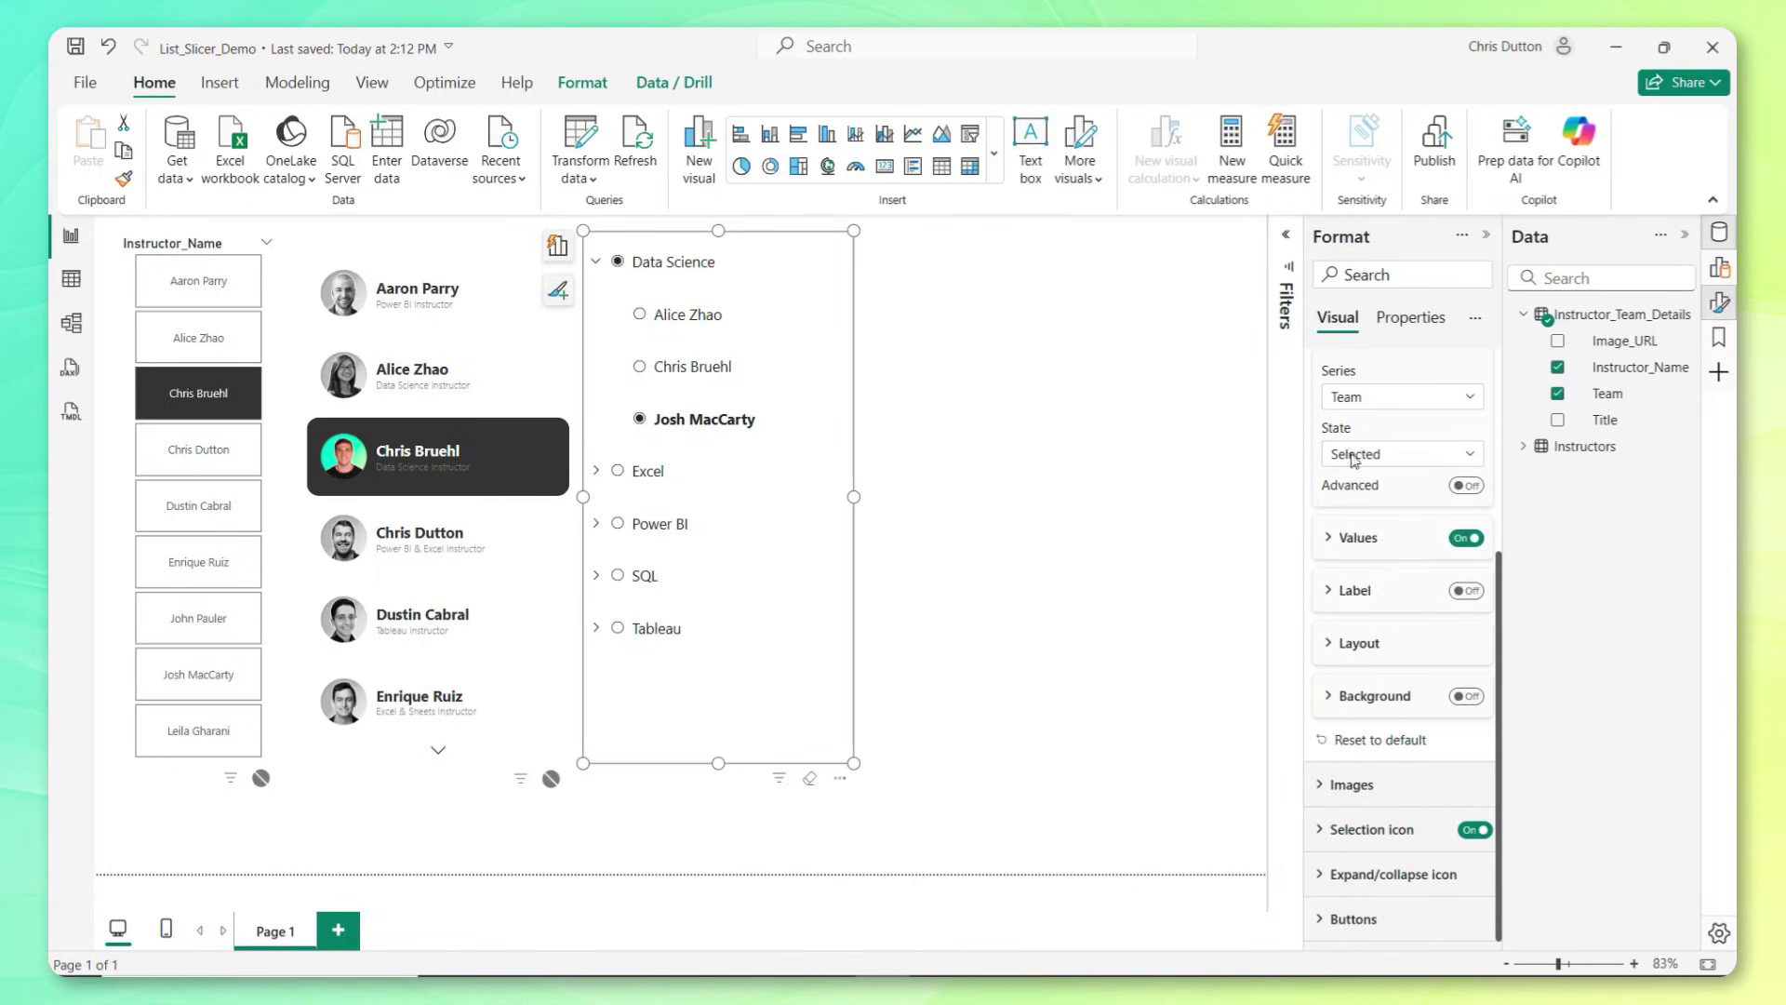
{"action": "left_click", "coordinate": [1424, 550]}
{"action": "left_click", "coordinate": [595, 263]}
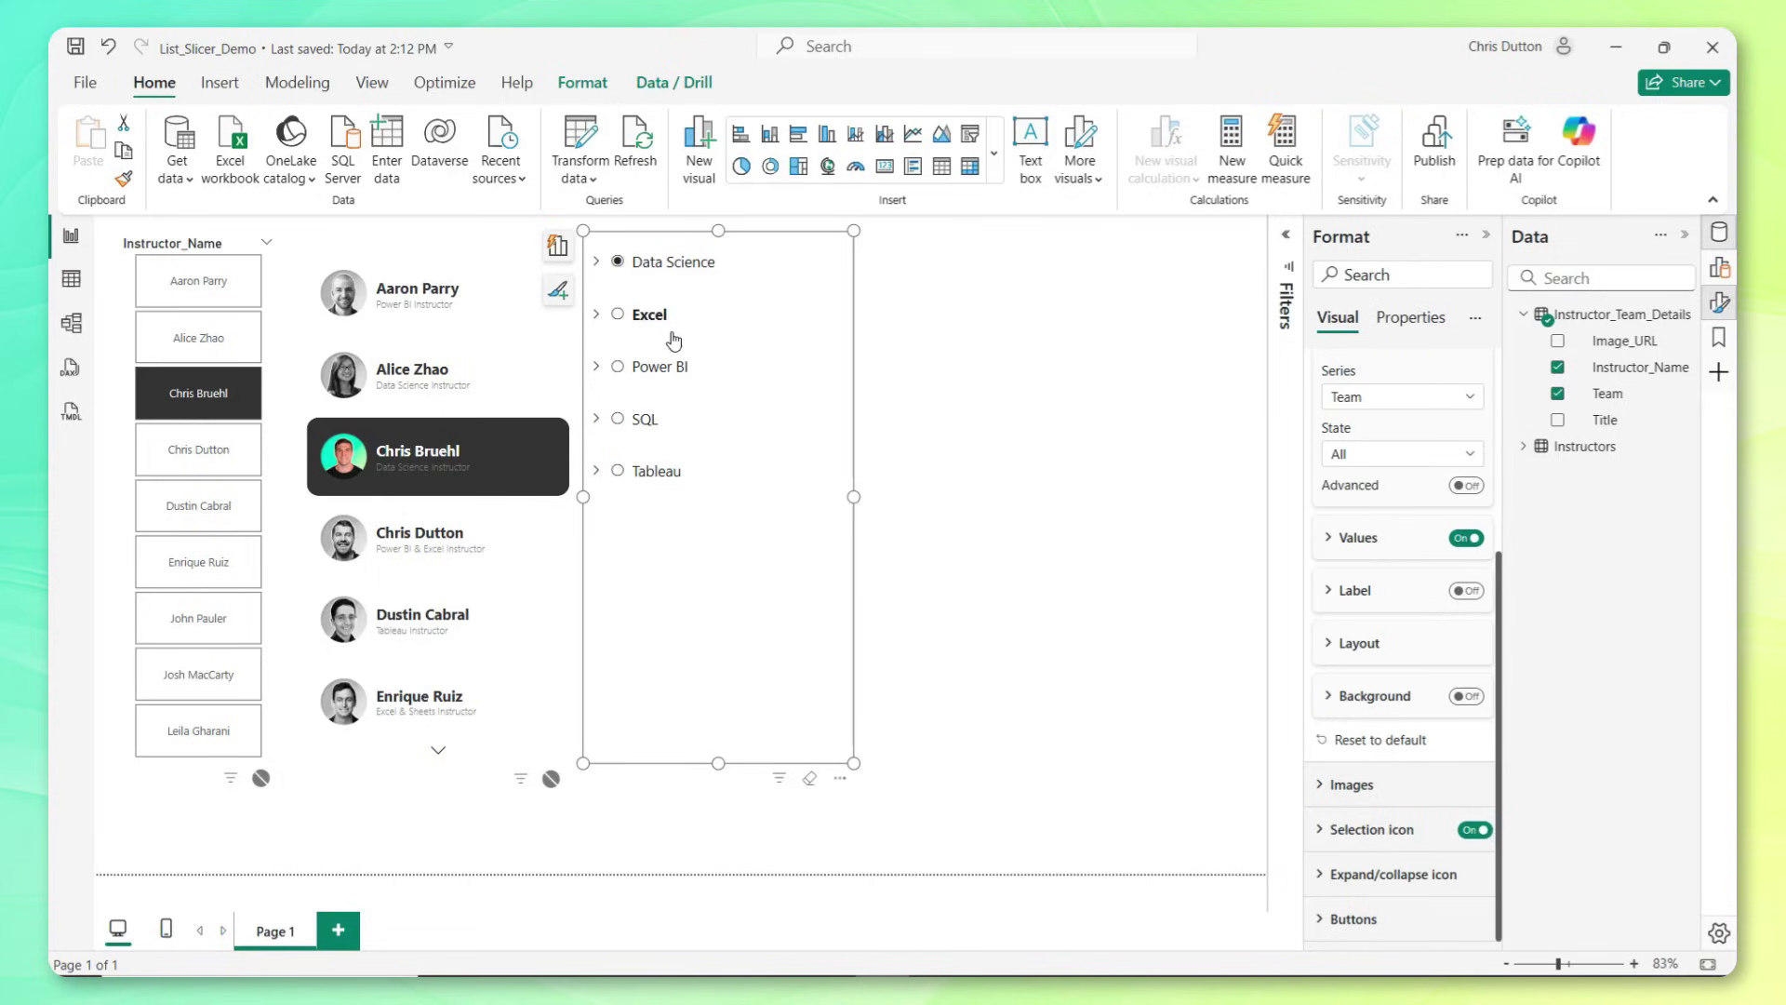
Turn on team labels showing the Count (Distinct) of Instructor_Name.
{"action": "left_click", "coordinate": [1465, 590]}
{"action": "left_click", "coordinate": [1357, 596]}
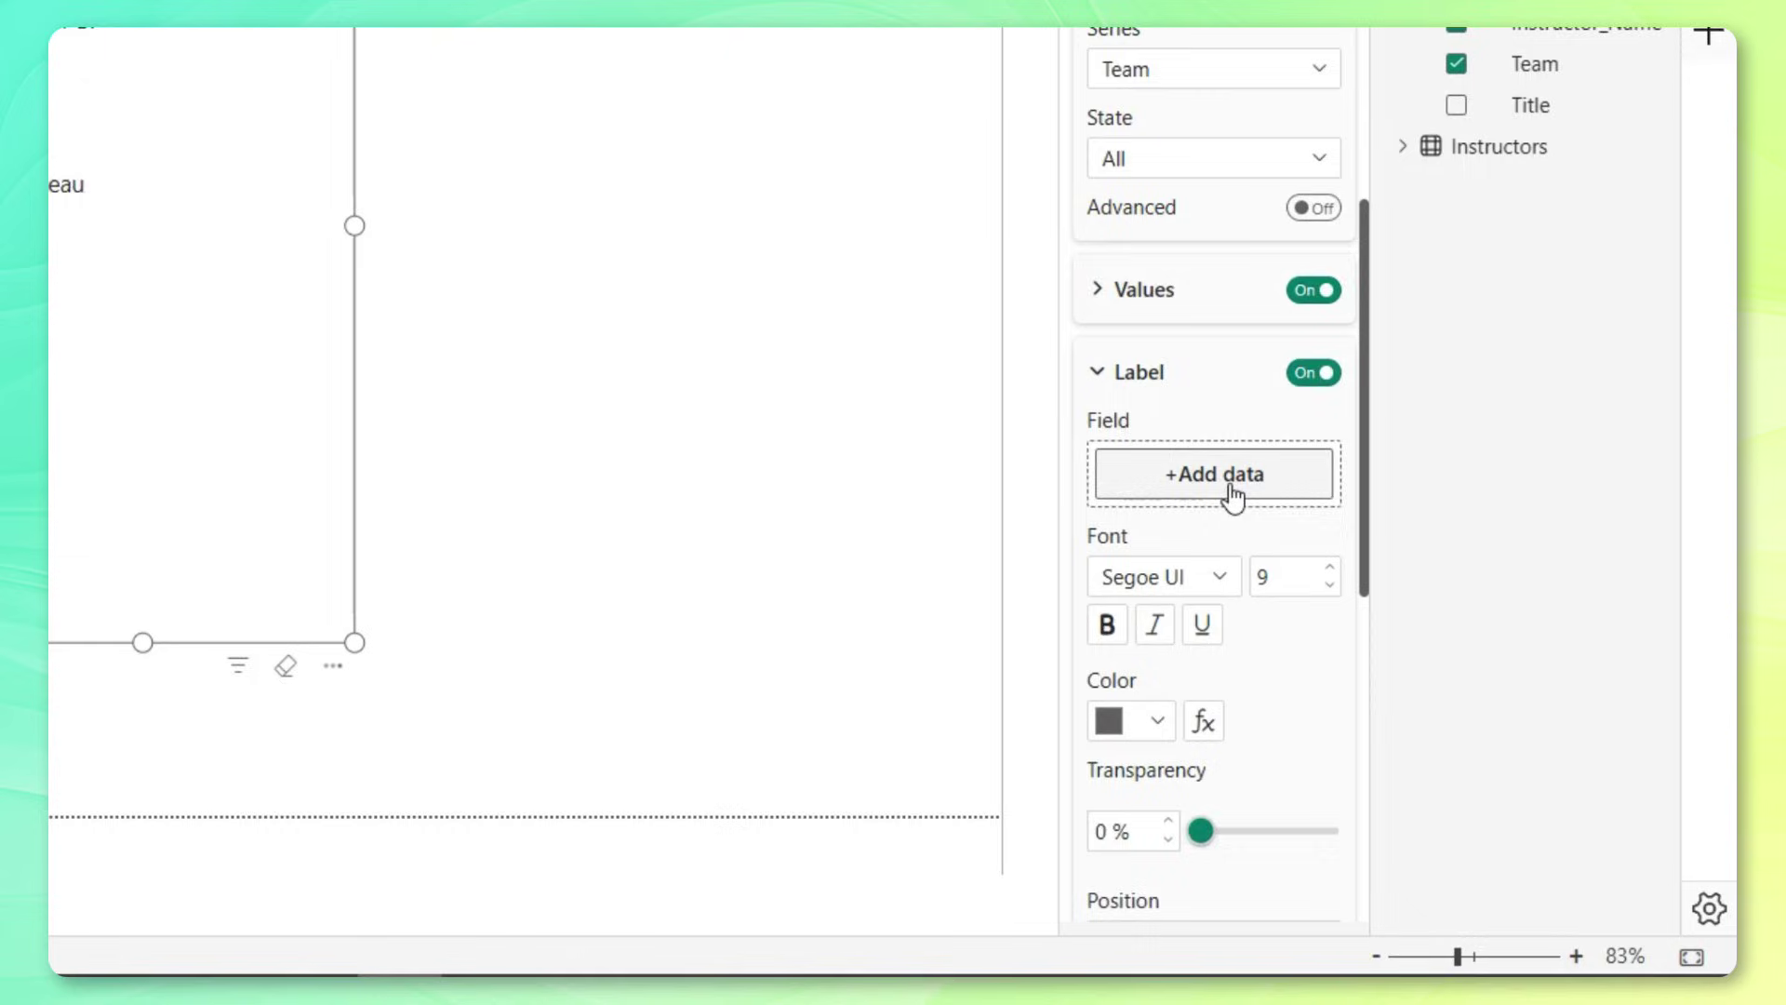
{"action": "left_click", "coordinate": [1361, 618]}
{"action": "left_click", "coordinate": [713, 188]}
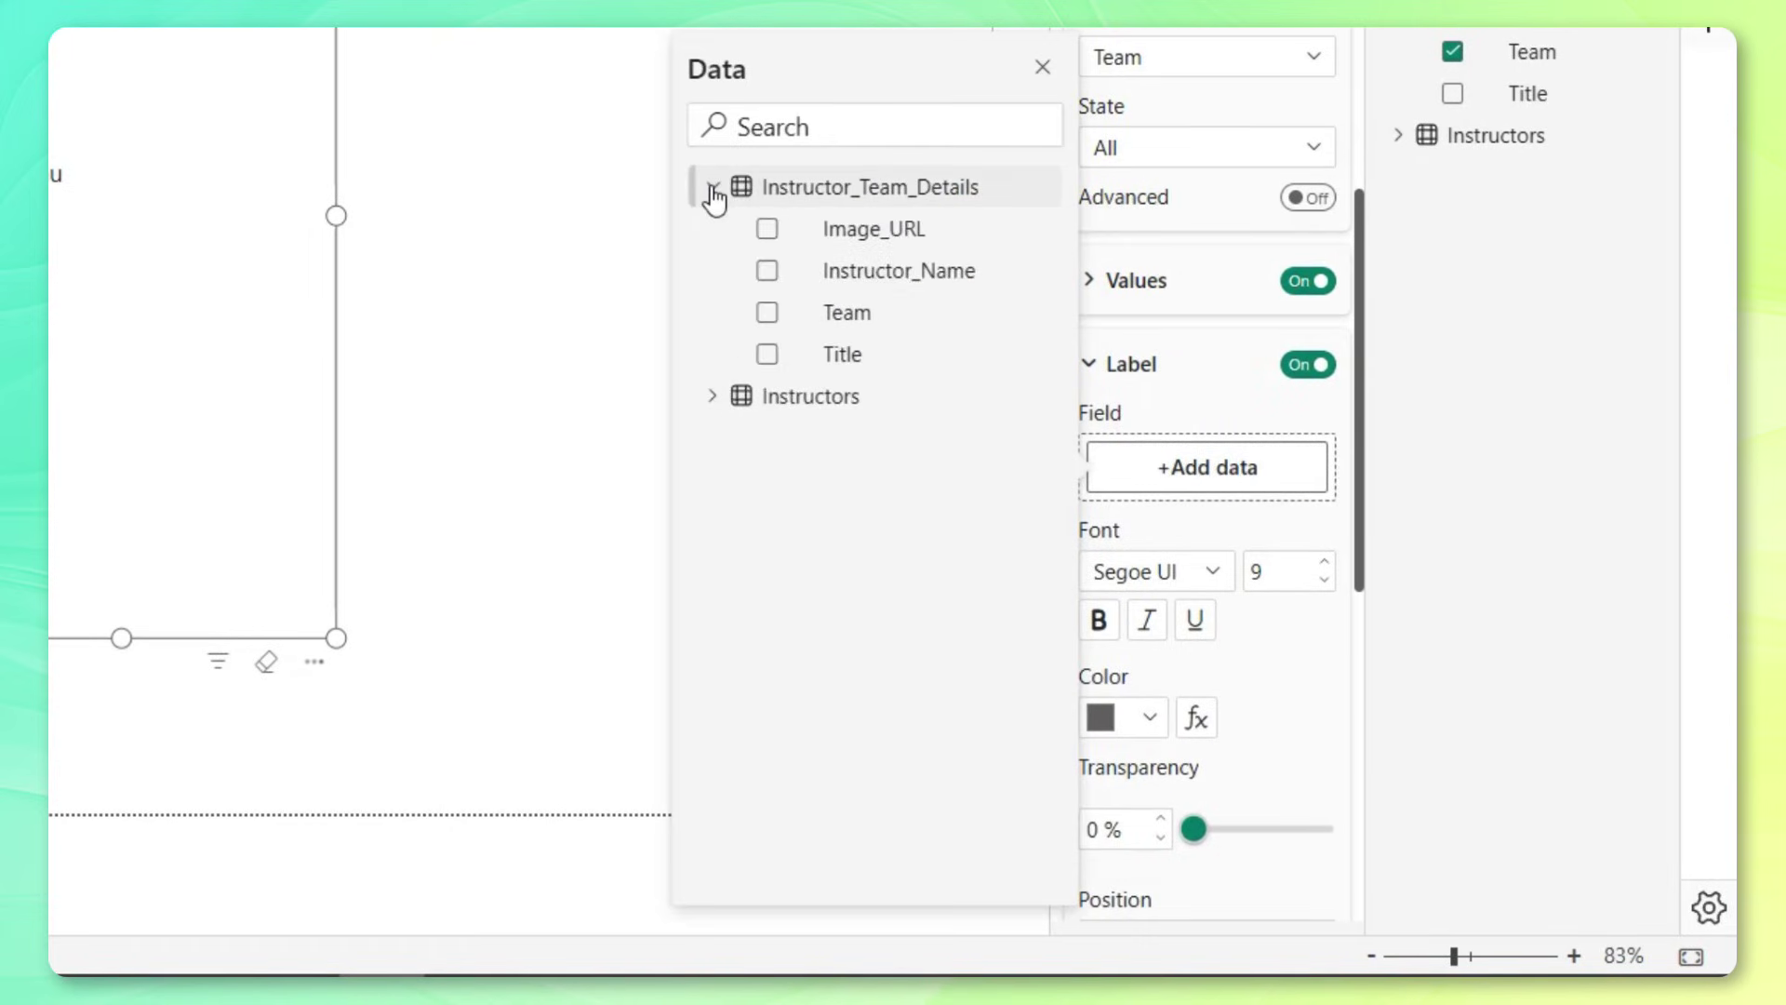
{"action": "left_click", "coordinate": [771, 272]}
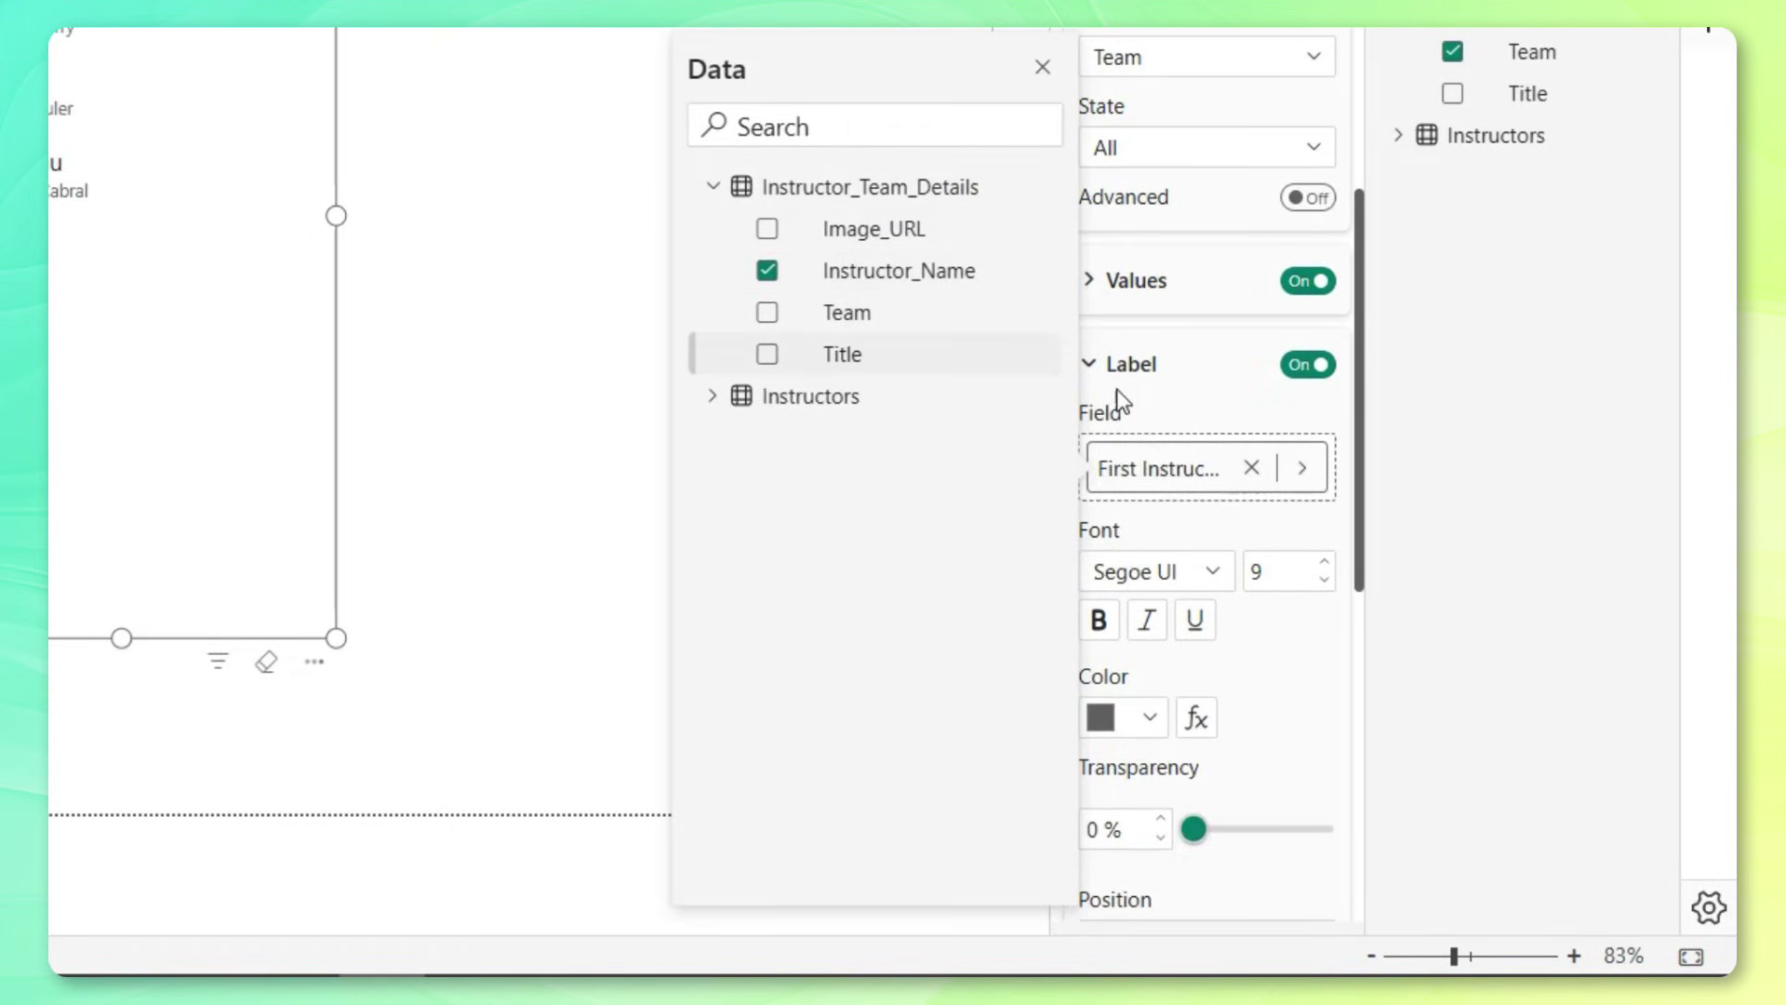
{"action": "left_click", "coordinate": [1299, 469]}
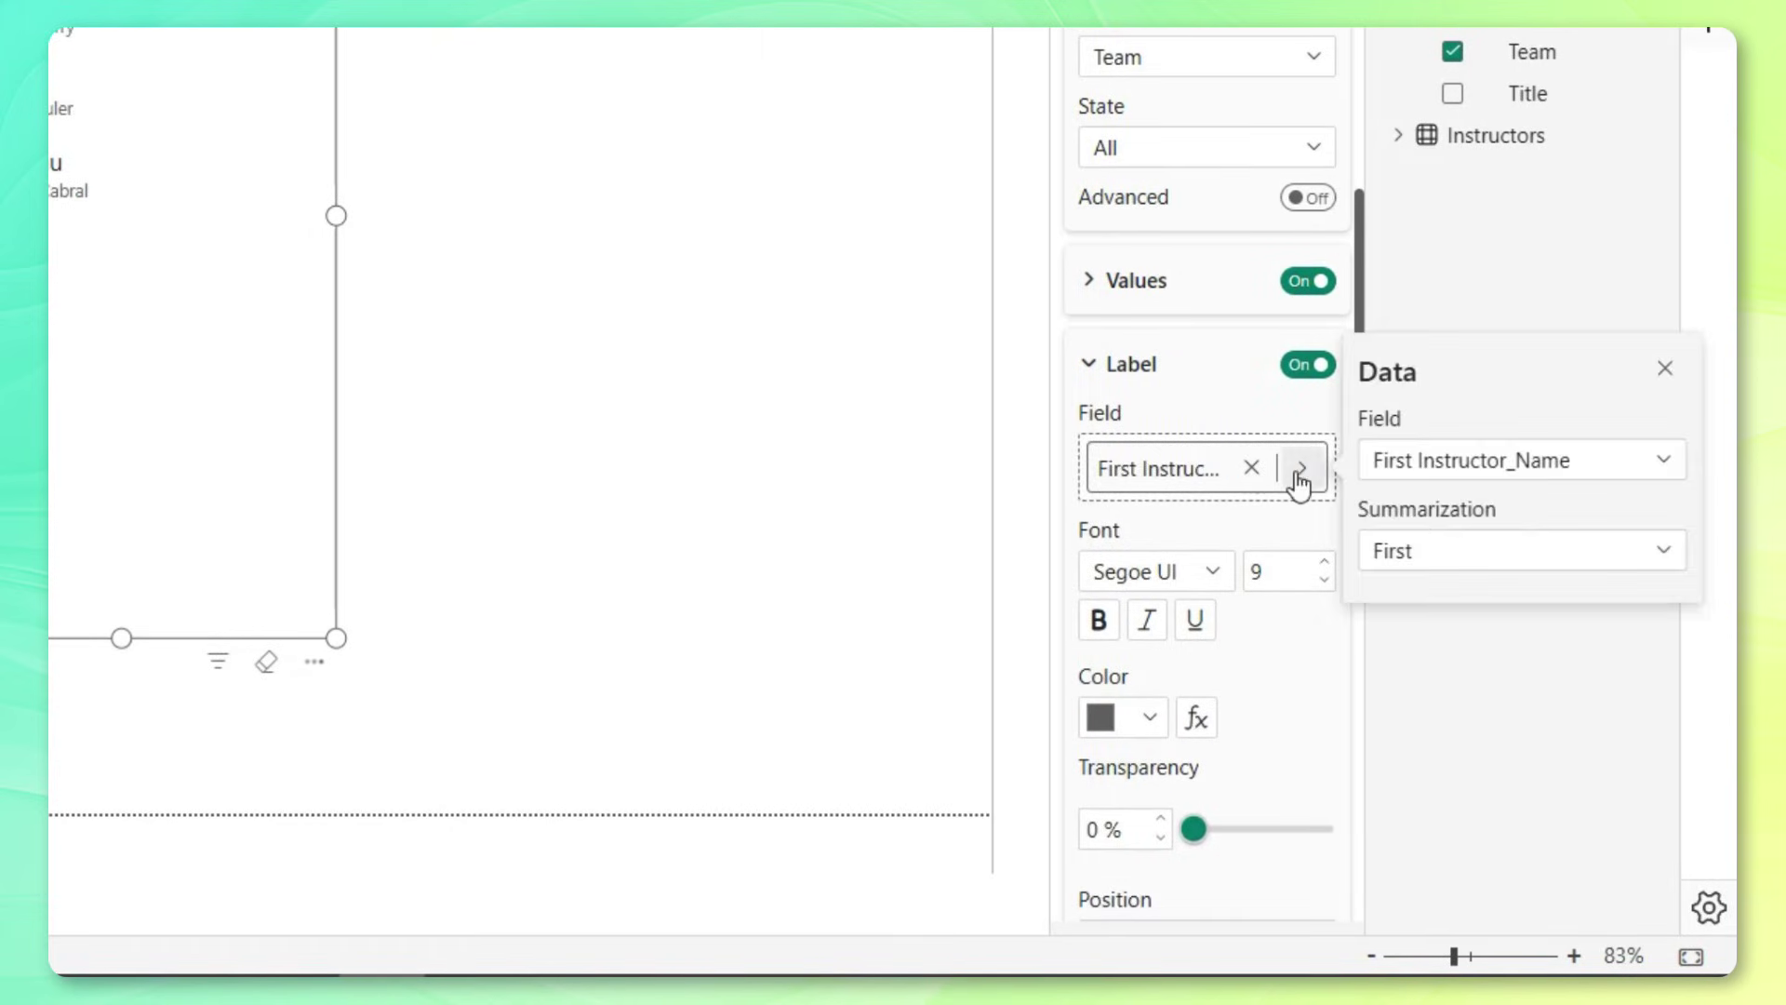
{"action": "left_click", "coordinate": [1456, 560]}
{"action": "left_click", "coordinate": [1414, 714]}
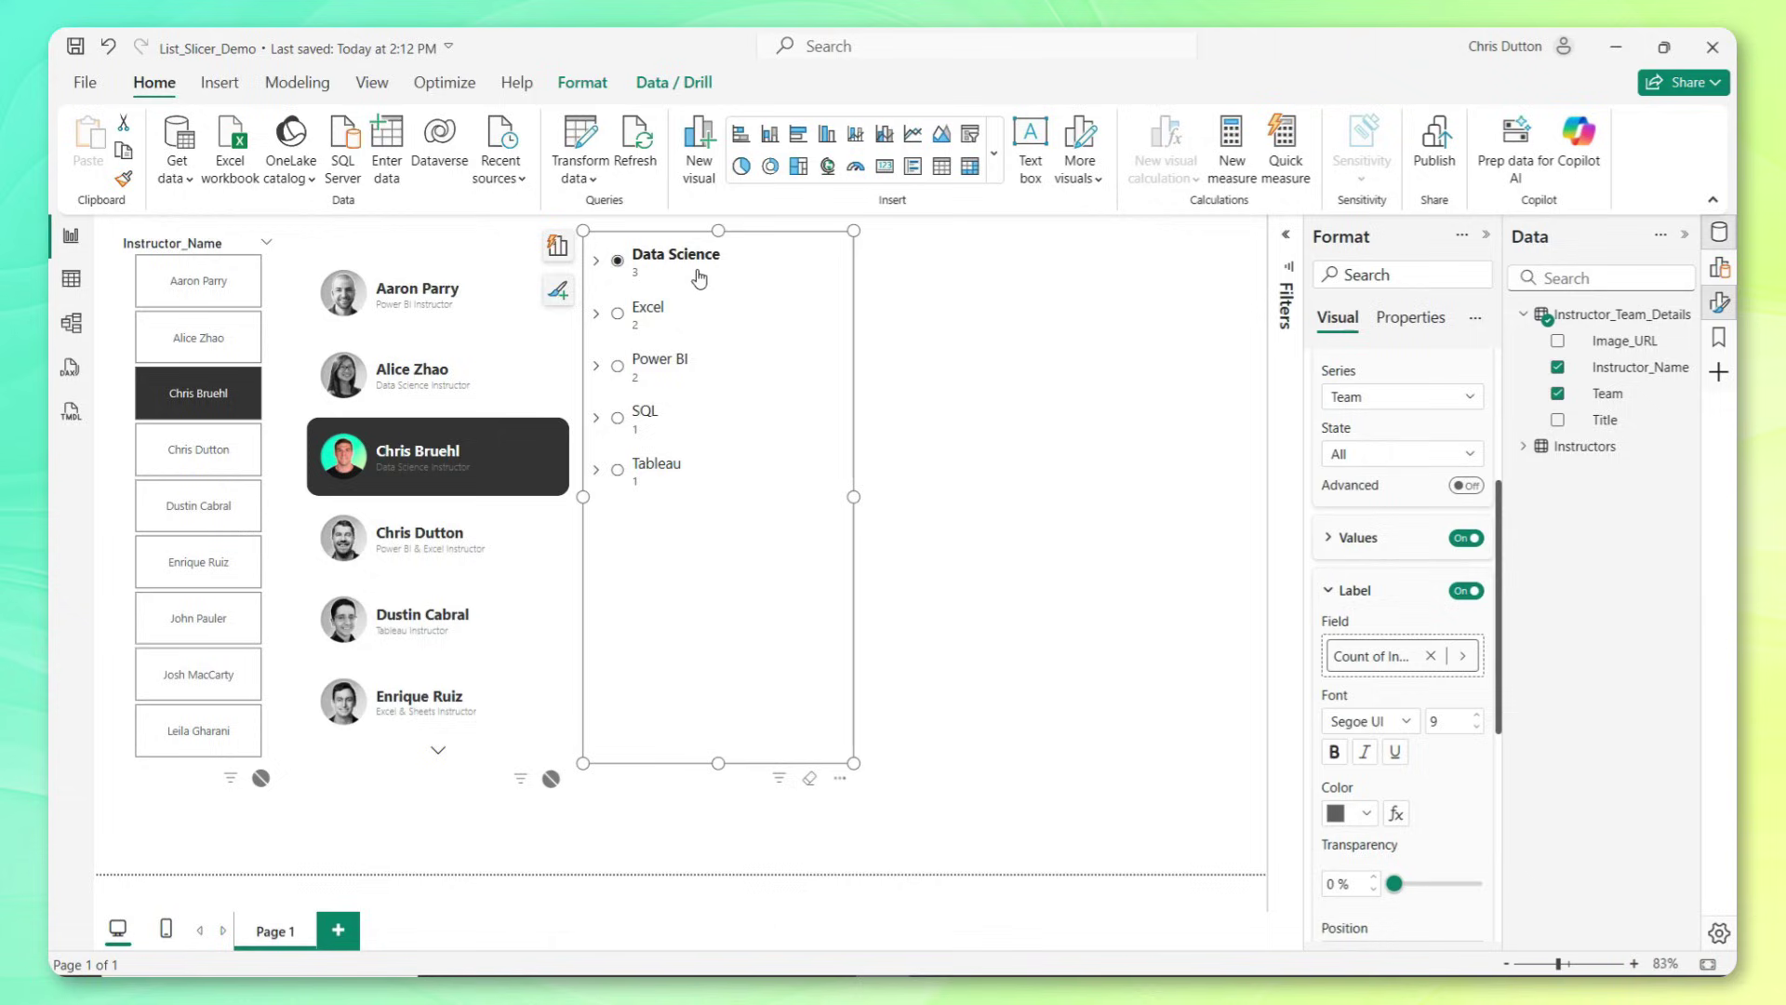
Expand and collapse Data Science, Excel, Power BI, SQL and Tableau to check each team's count.
{"action": "left_click", "coordinate": [595, 262]}
{"action": "left_click", "coordinate": [594, 262]}
{"action": "left_click", "coordinate": [596, 315]}
{"action": "left_click", "coordinate": [595, 314]}
{"action": "left_click", "coordinate": [596, 366]}
{"action": "left_click", "coordinate": [595, 365]}
{"action": "left_click", "coordinate": [594, 419]}
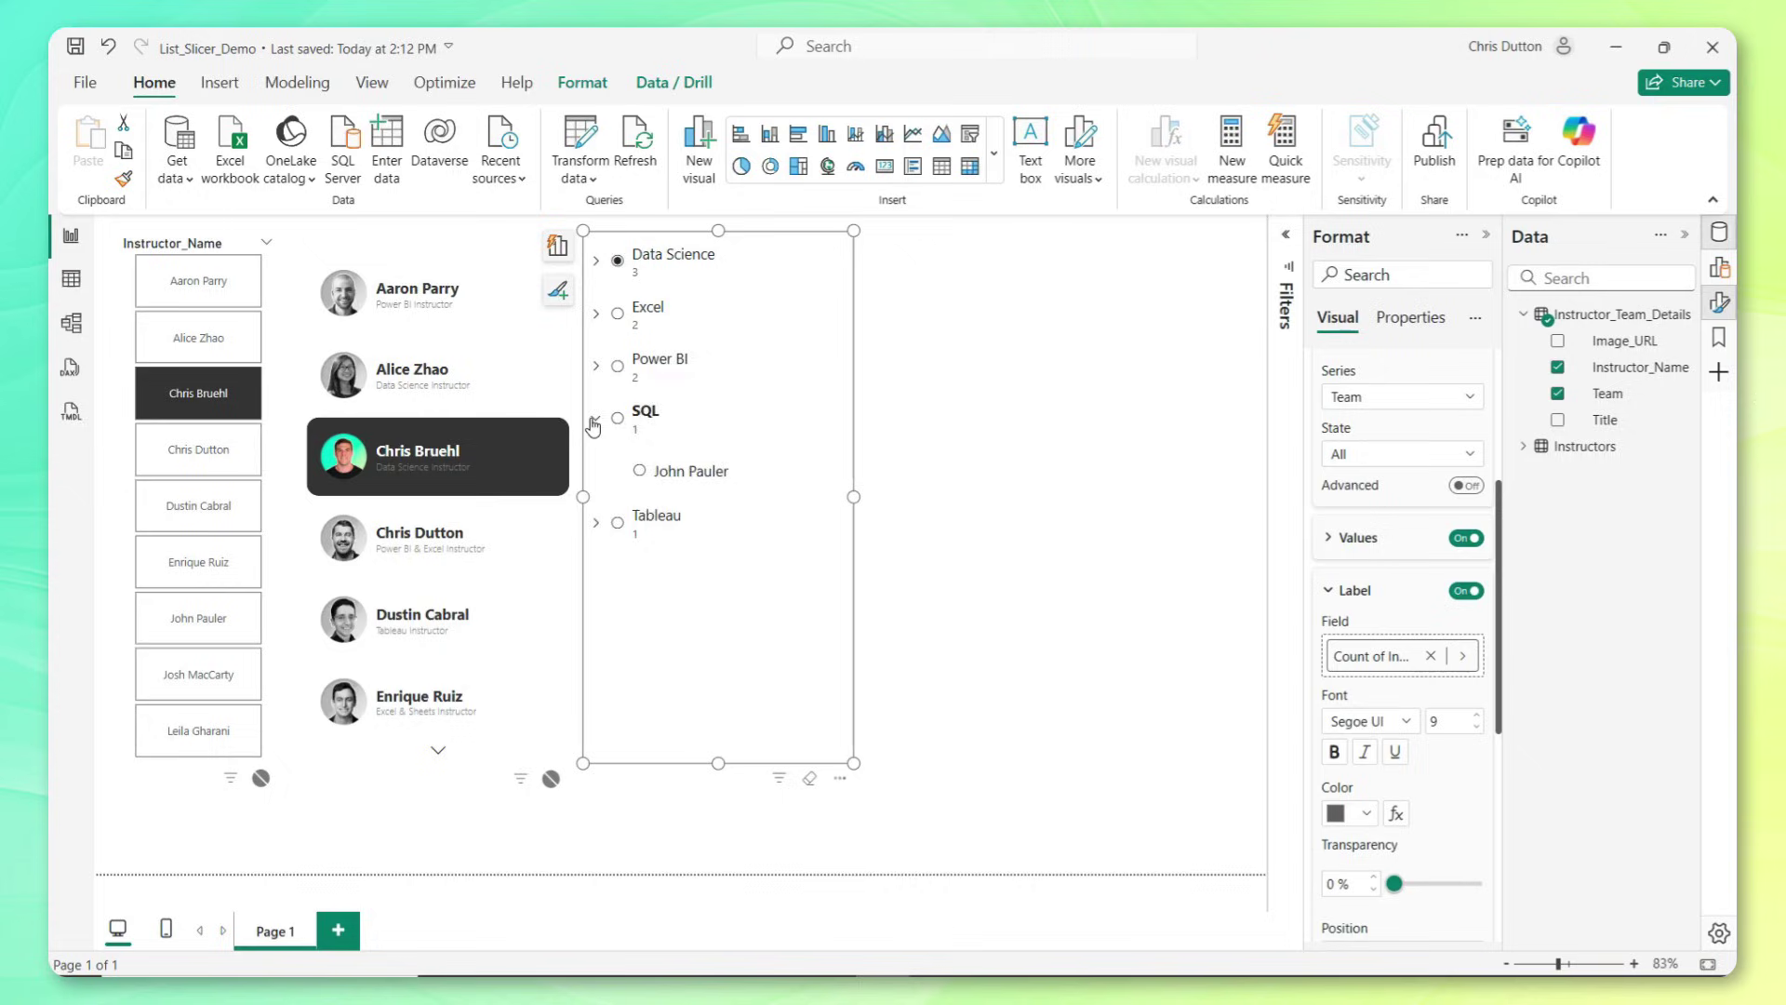
{"action": "left_click", "coordinate": [594, 421]}
{"action": "left_click", "coordinate": [592, 470]}
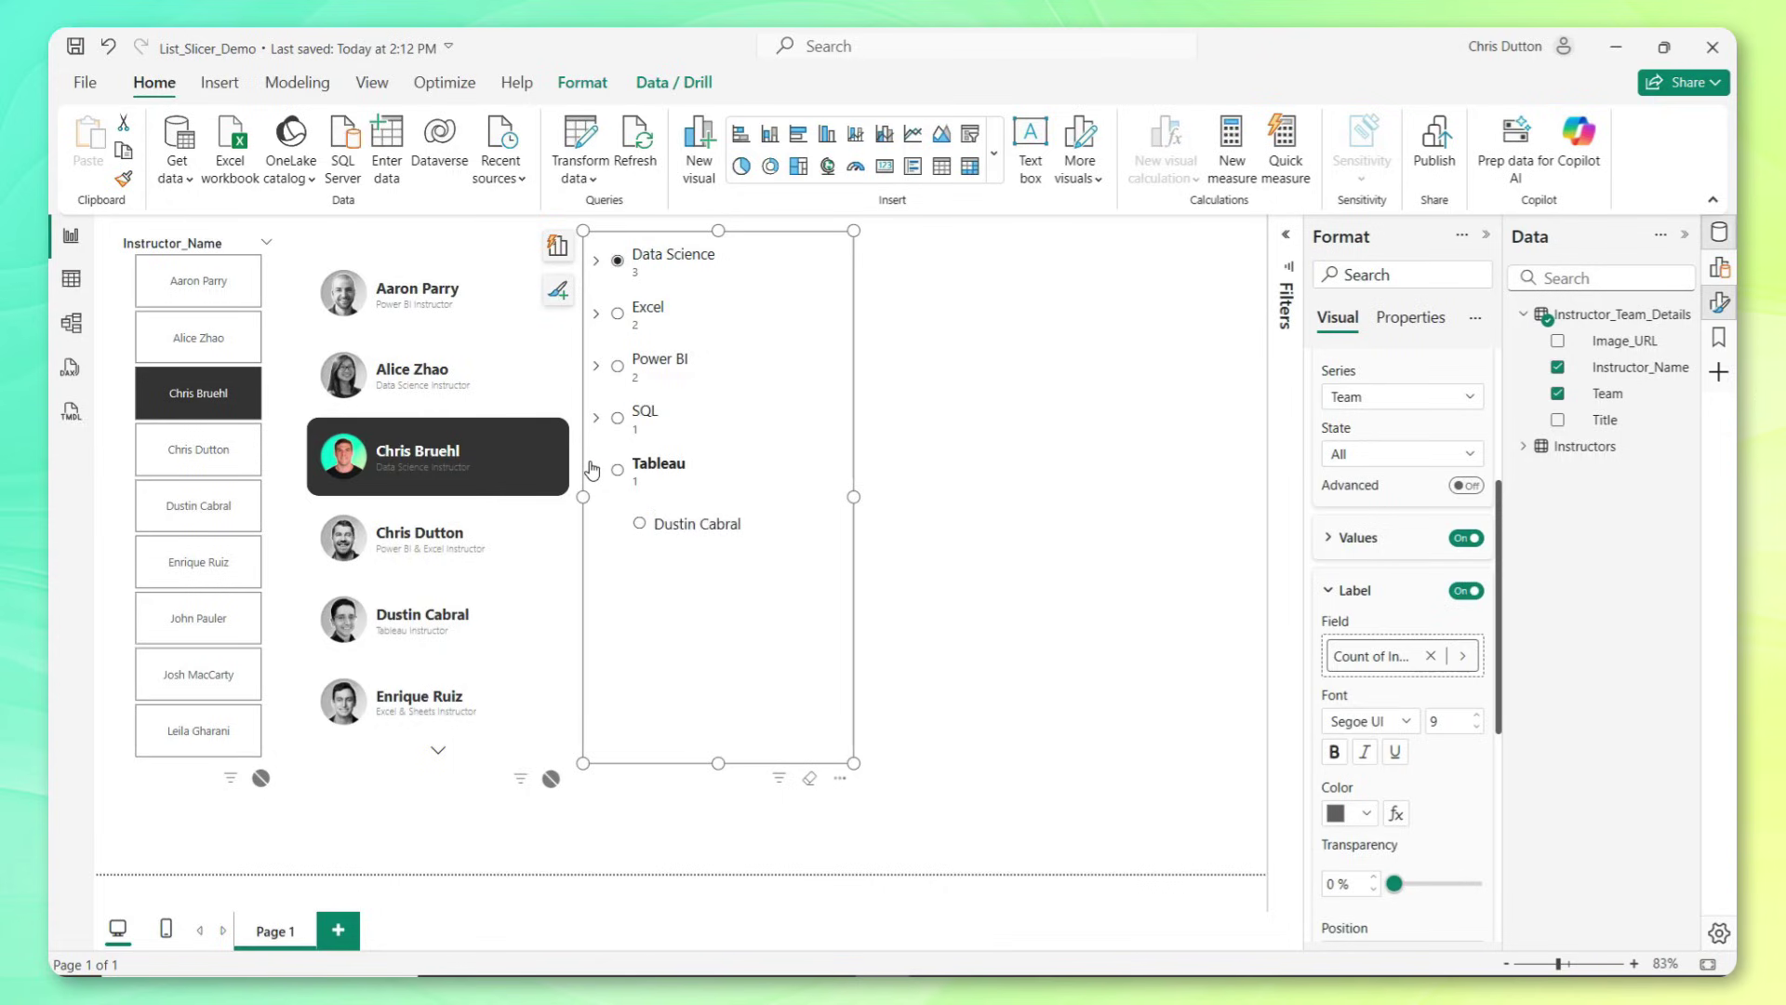
{"action": "left_click", "coordinate": [593, 470]}
Target Instructor_Name and add Title as its label, previewing it under Data Science.
{"action": "left_click", "coordinate": [1344, 397]}
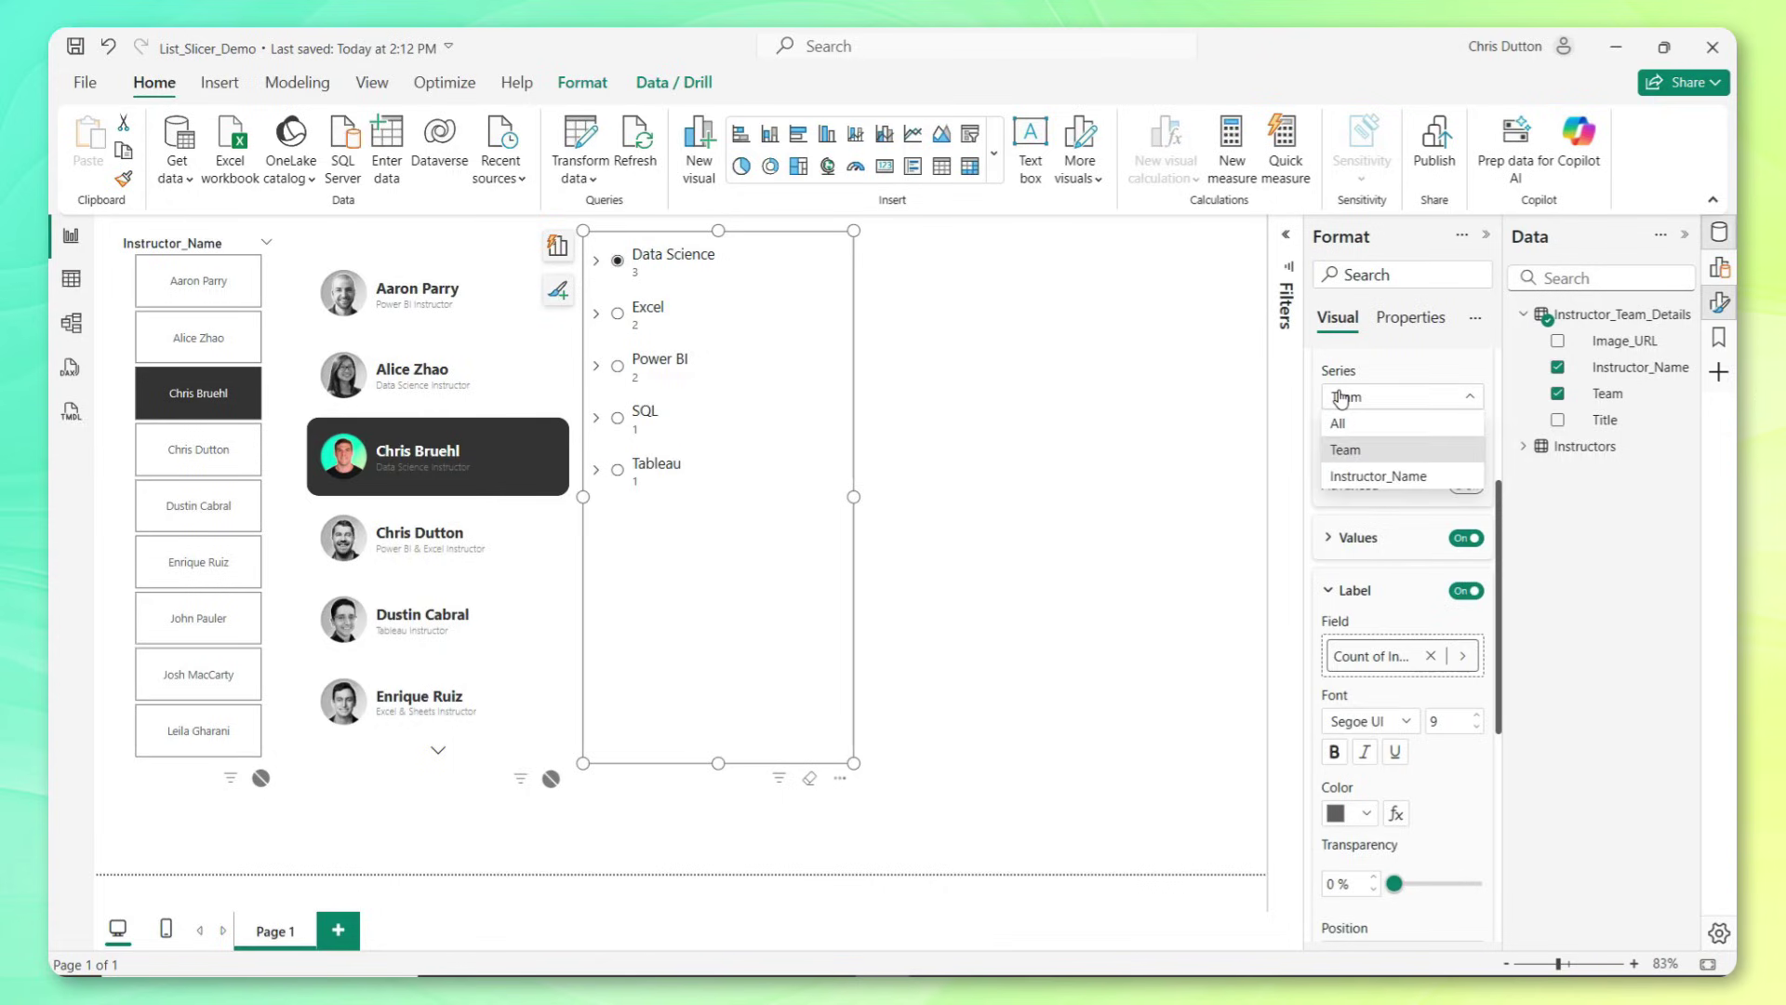
{"action": "left_click", "coordinate": [1369, 476]}
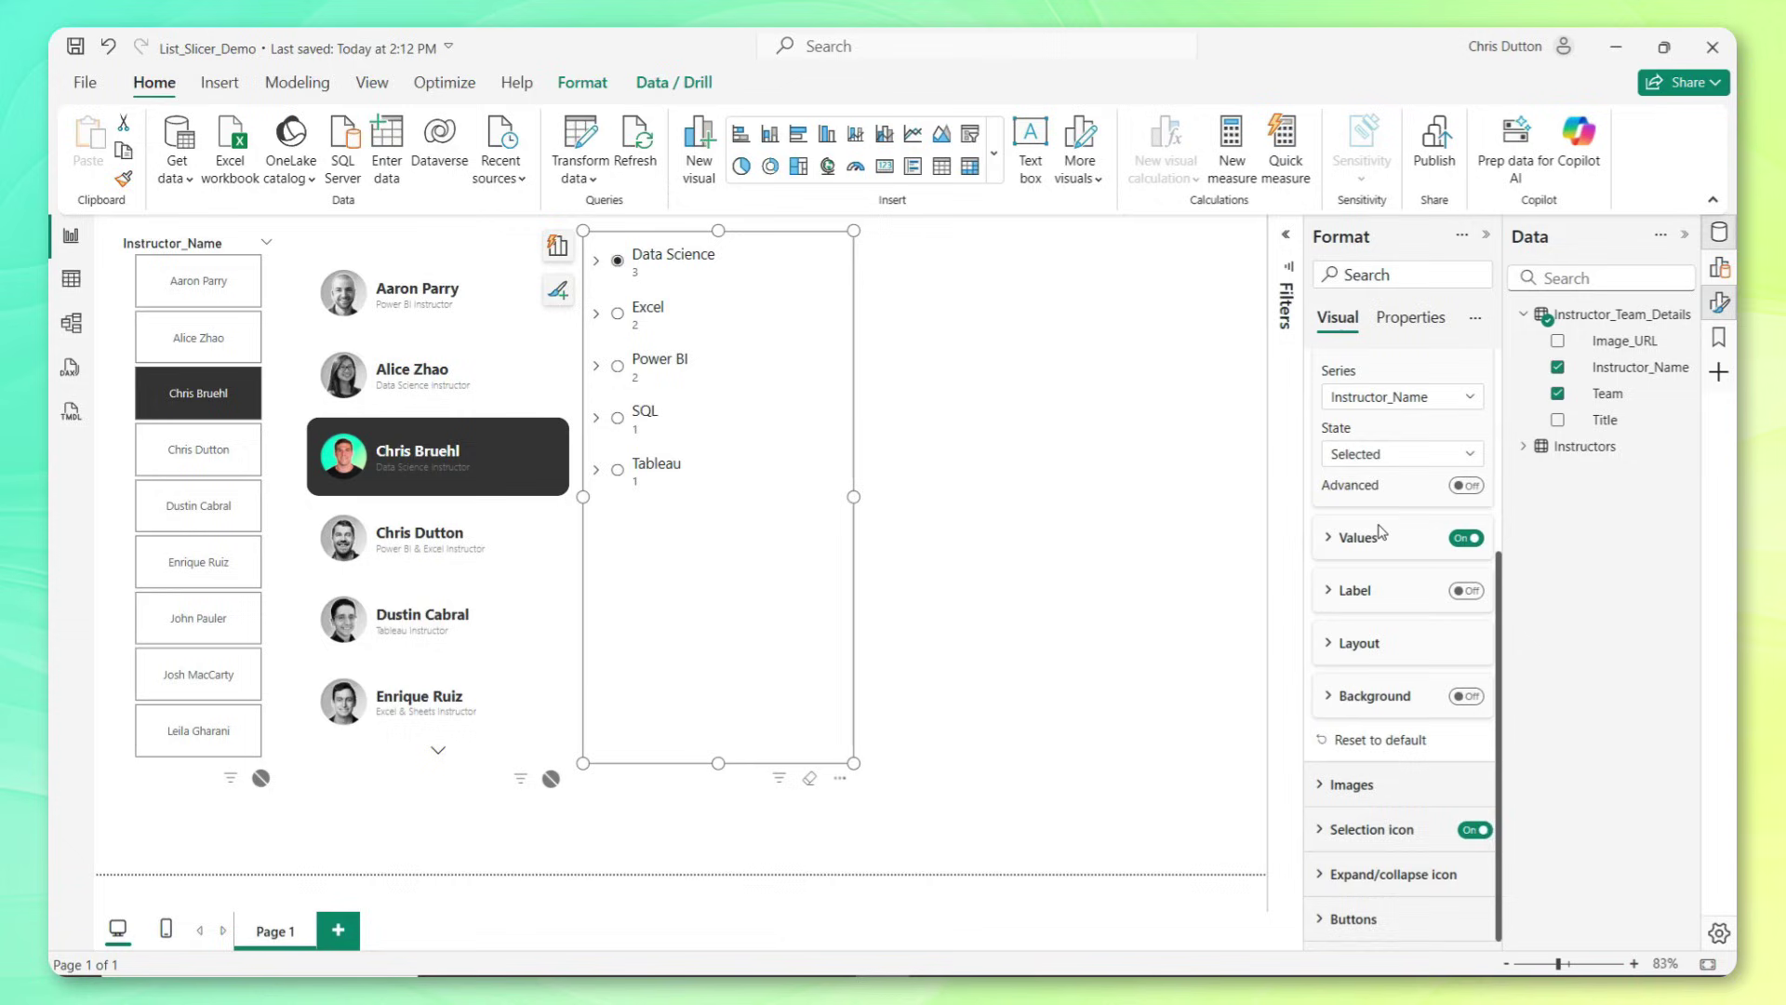
{"action": "left_click", "coordinate": [1467, 592]}
{"action": "left_click", "coordinate": [1328, 591]}
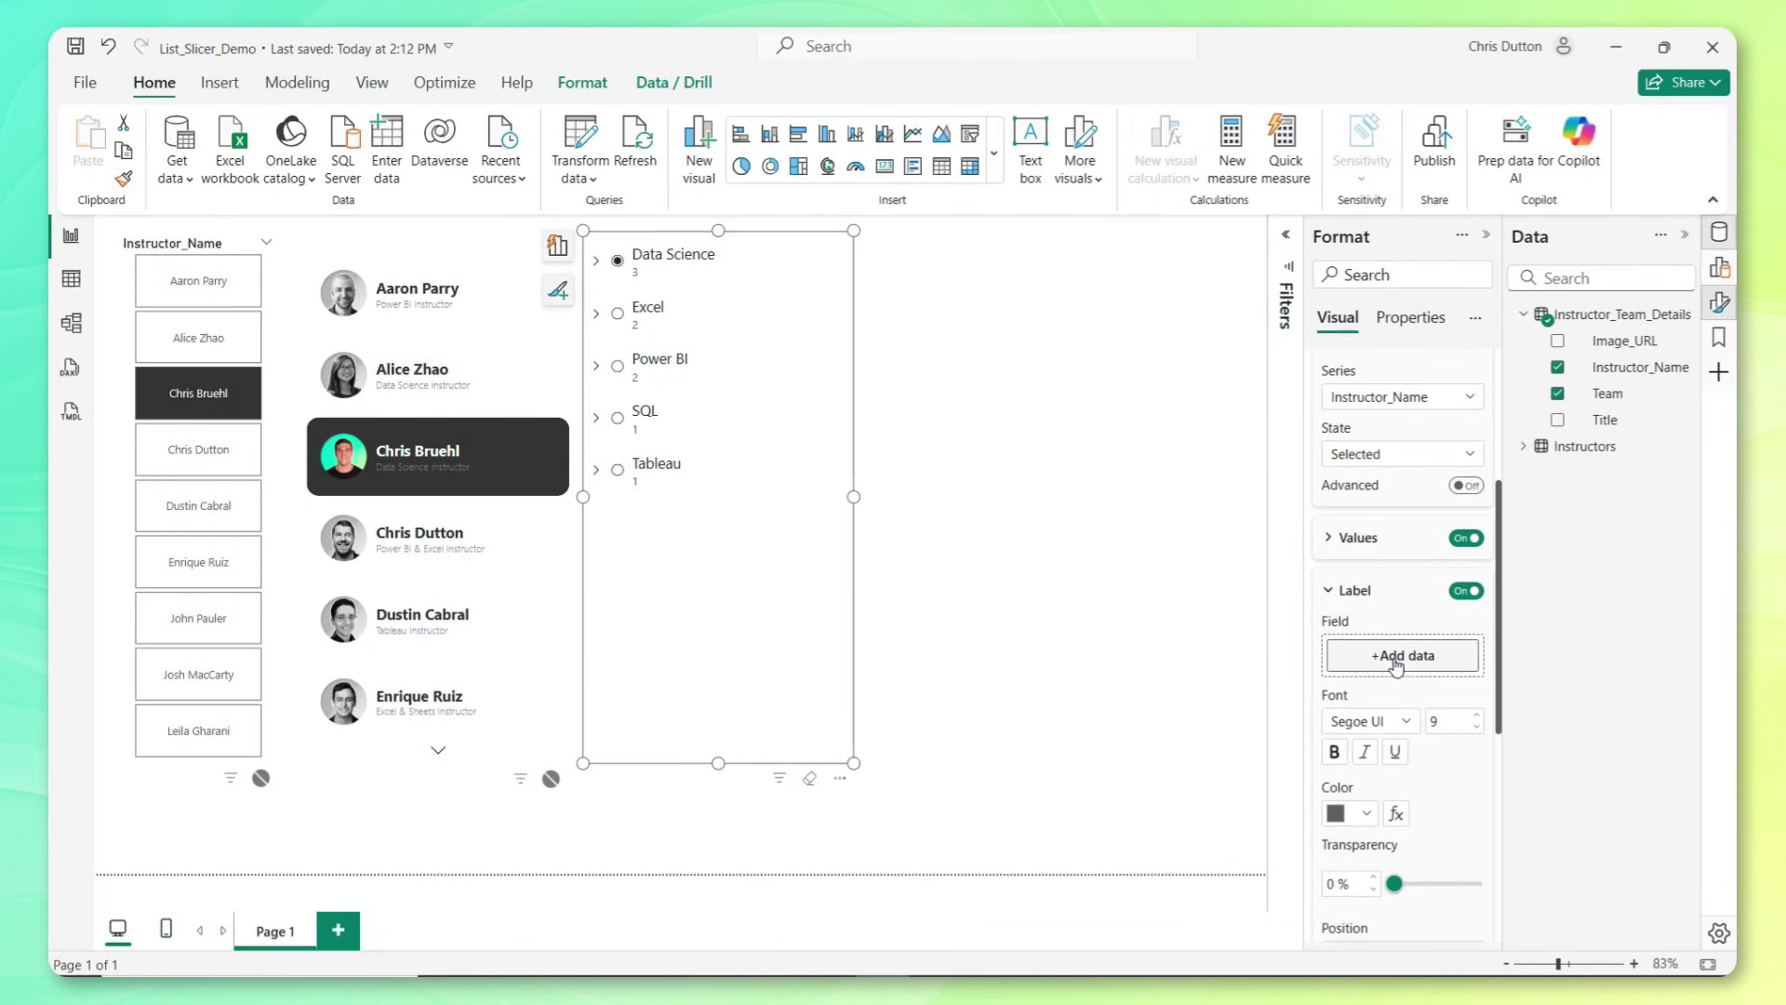
{"action": "left_click", "coordinate": [1396, 656]}
{"action": "left_click", "coordinate": [1091, 478]}
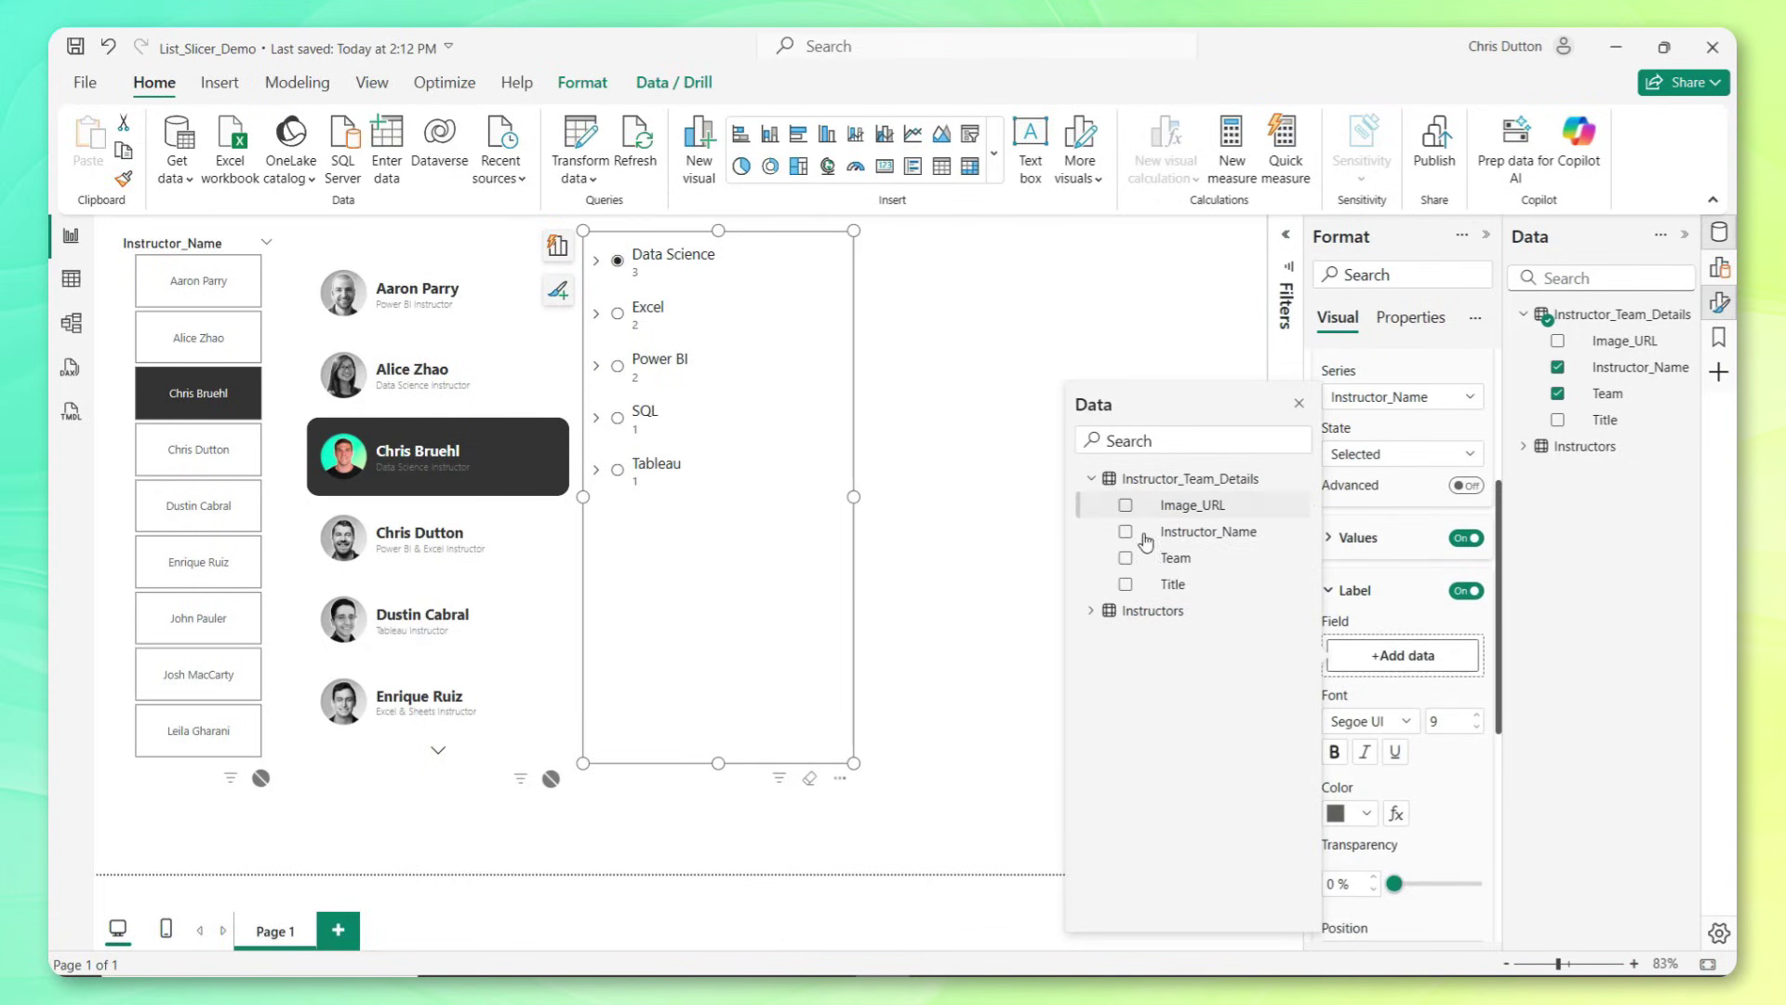
{"action": "left_click", "coordinate": [1126, 583]}
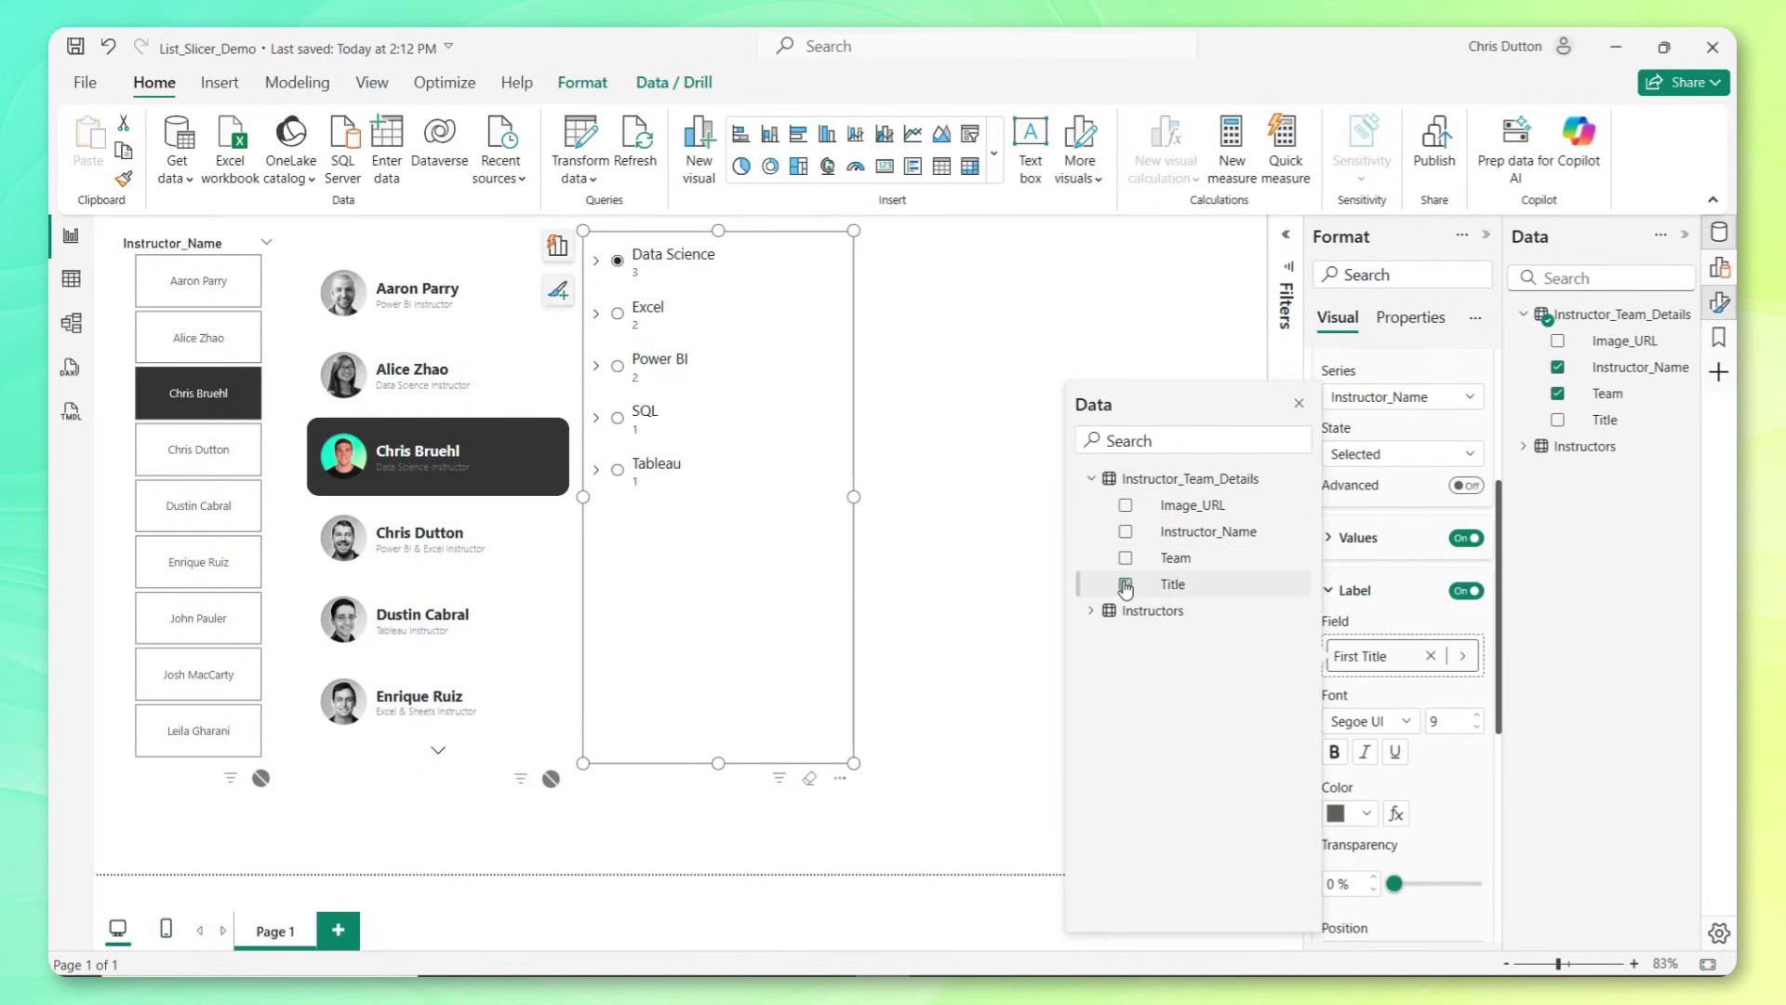
{"action": "left_click", "coordinate": [596, 263]}
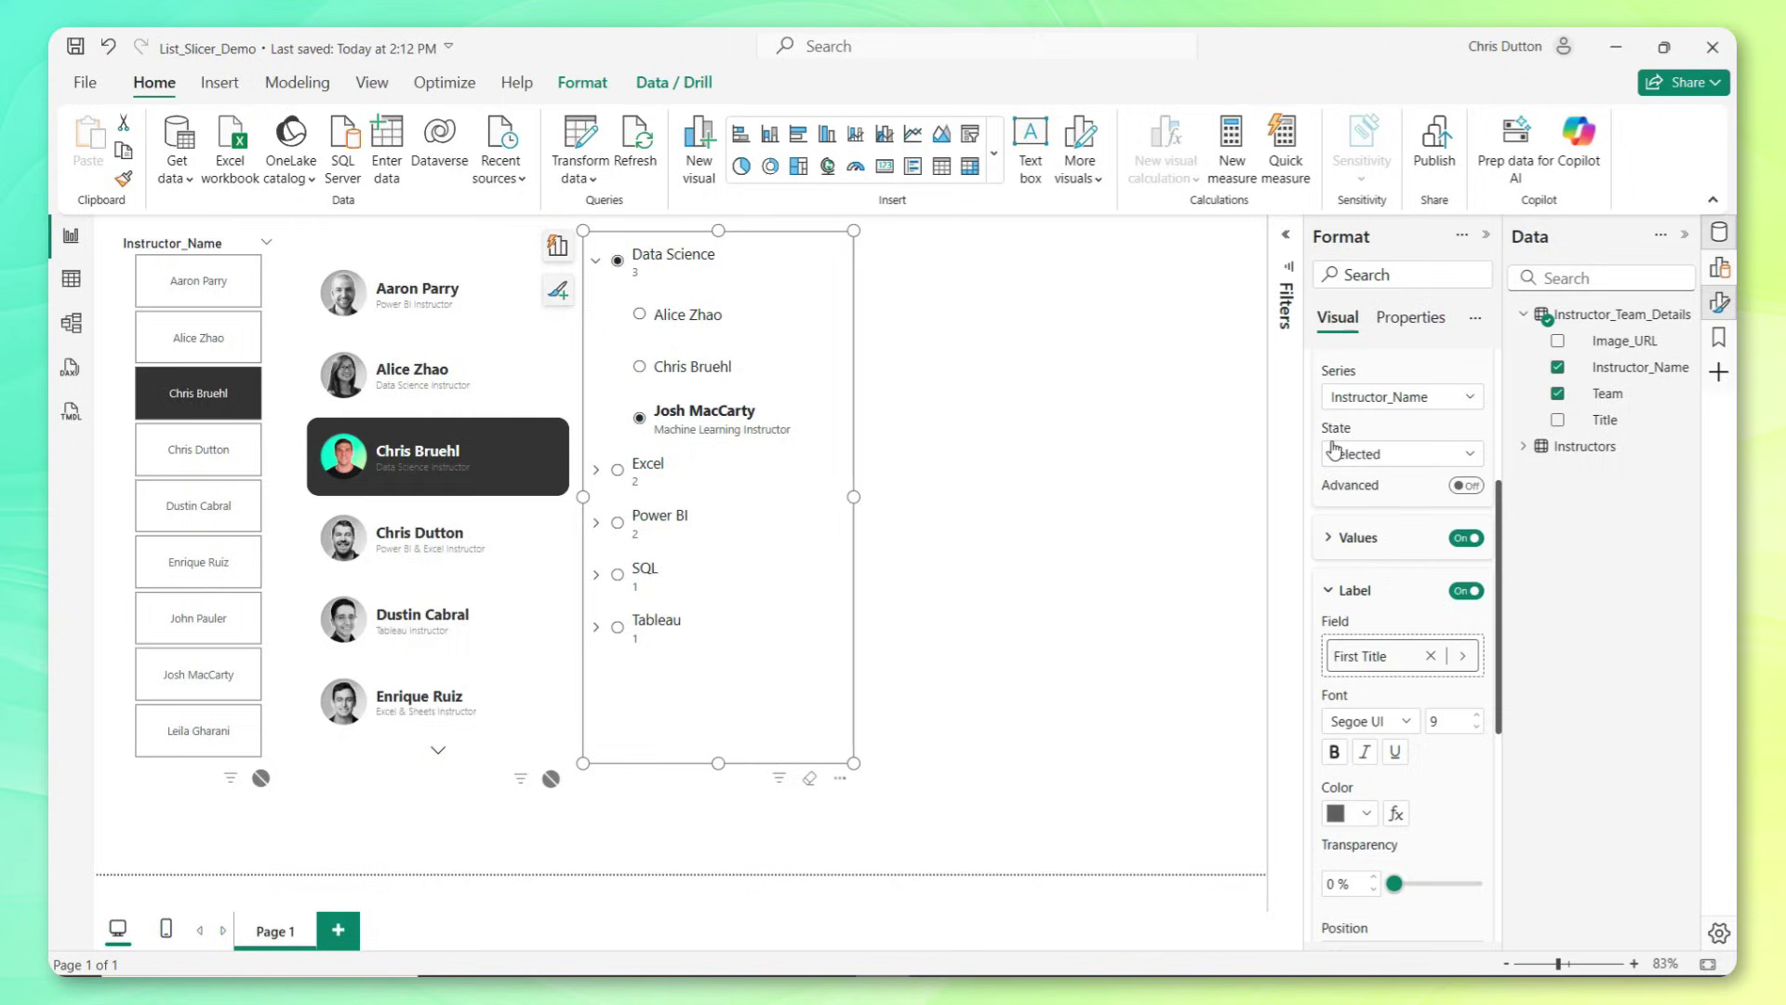
Apply the Title label to all states, then collapse Data Science and expand Excel.
{"action": "left_click", "coordinate": [1375, 465]}
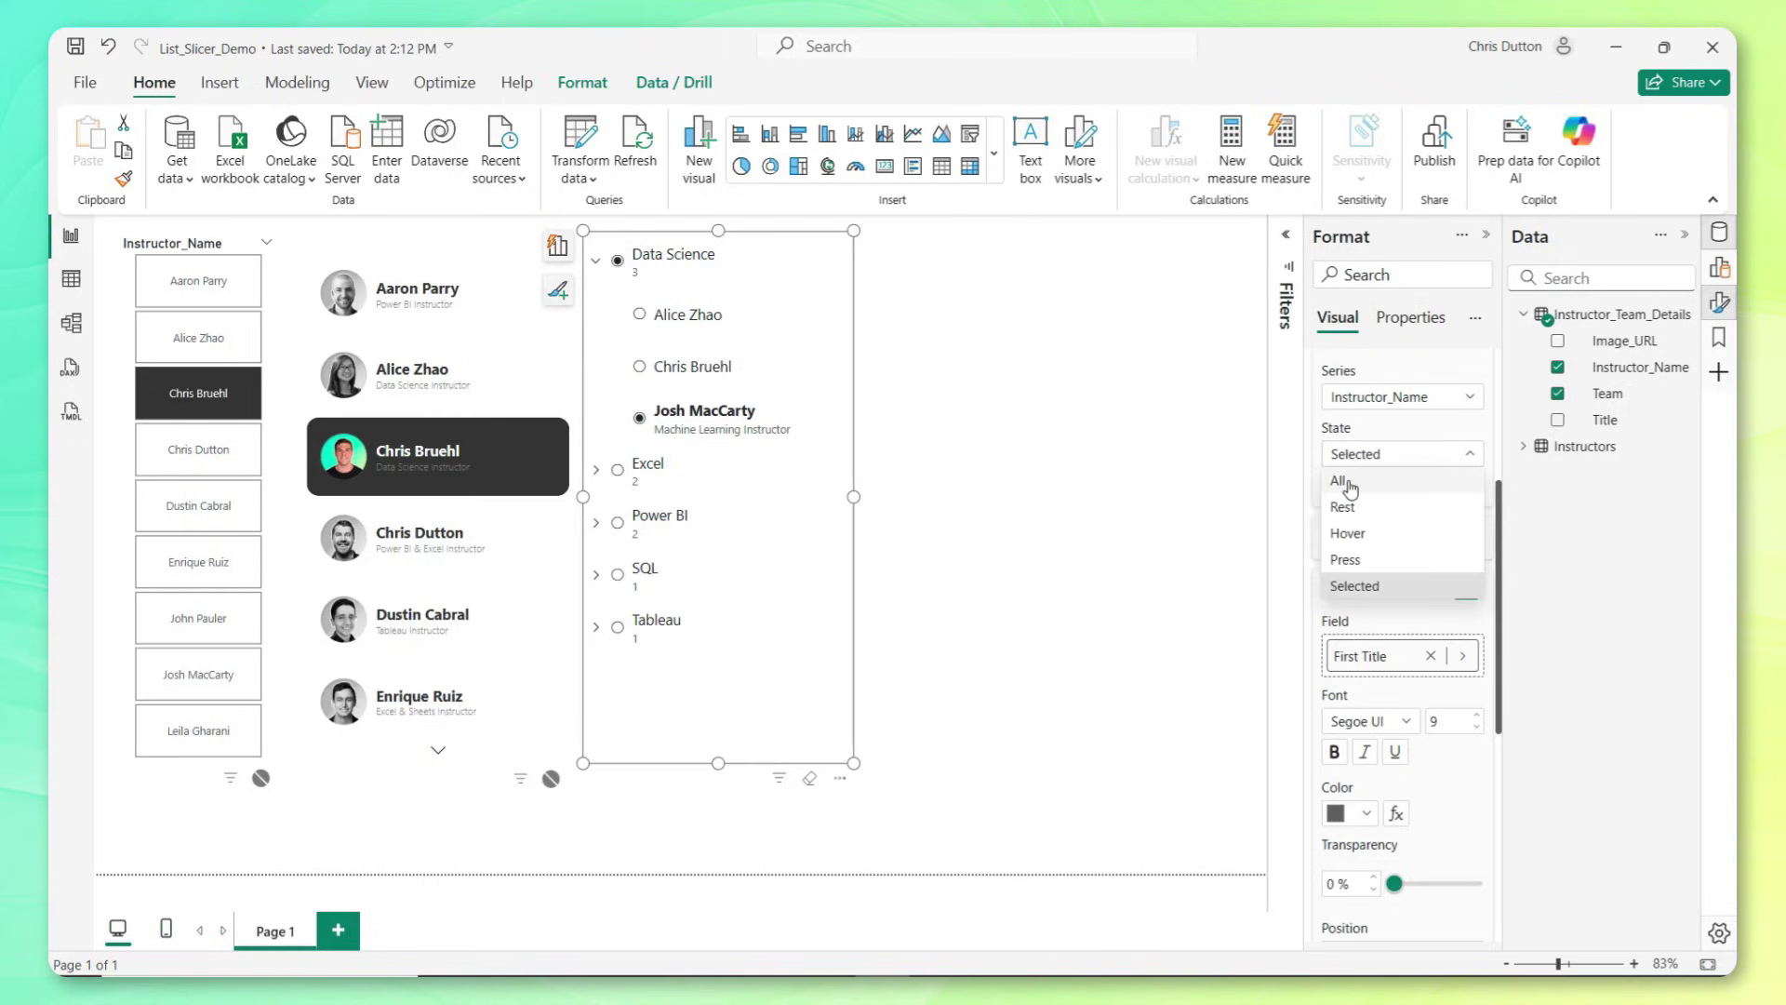
{"action": "left_click", "coordinate": [1350, 486]}
{"action": "left_click", "coordinate": [1466, 591]}
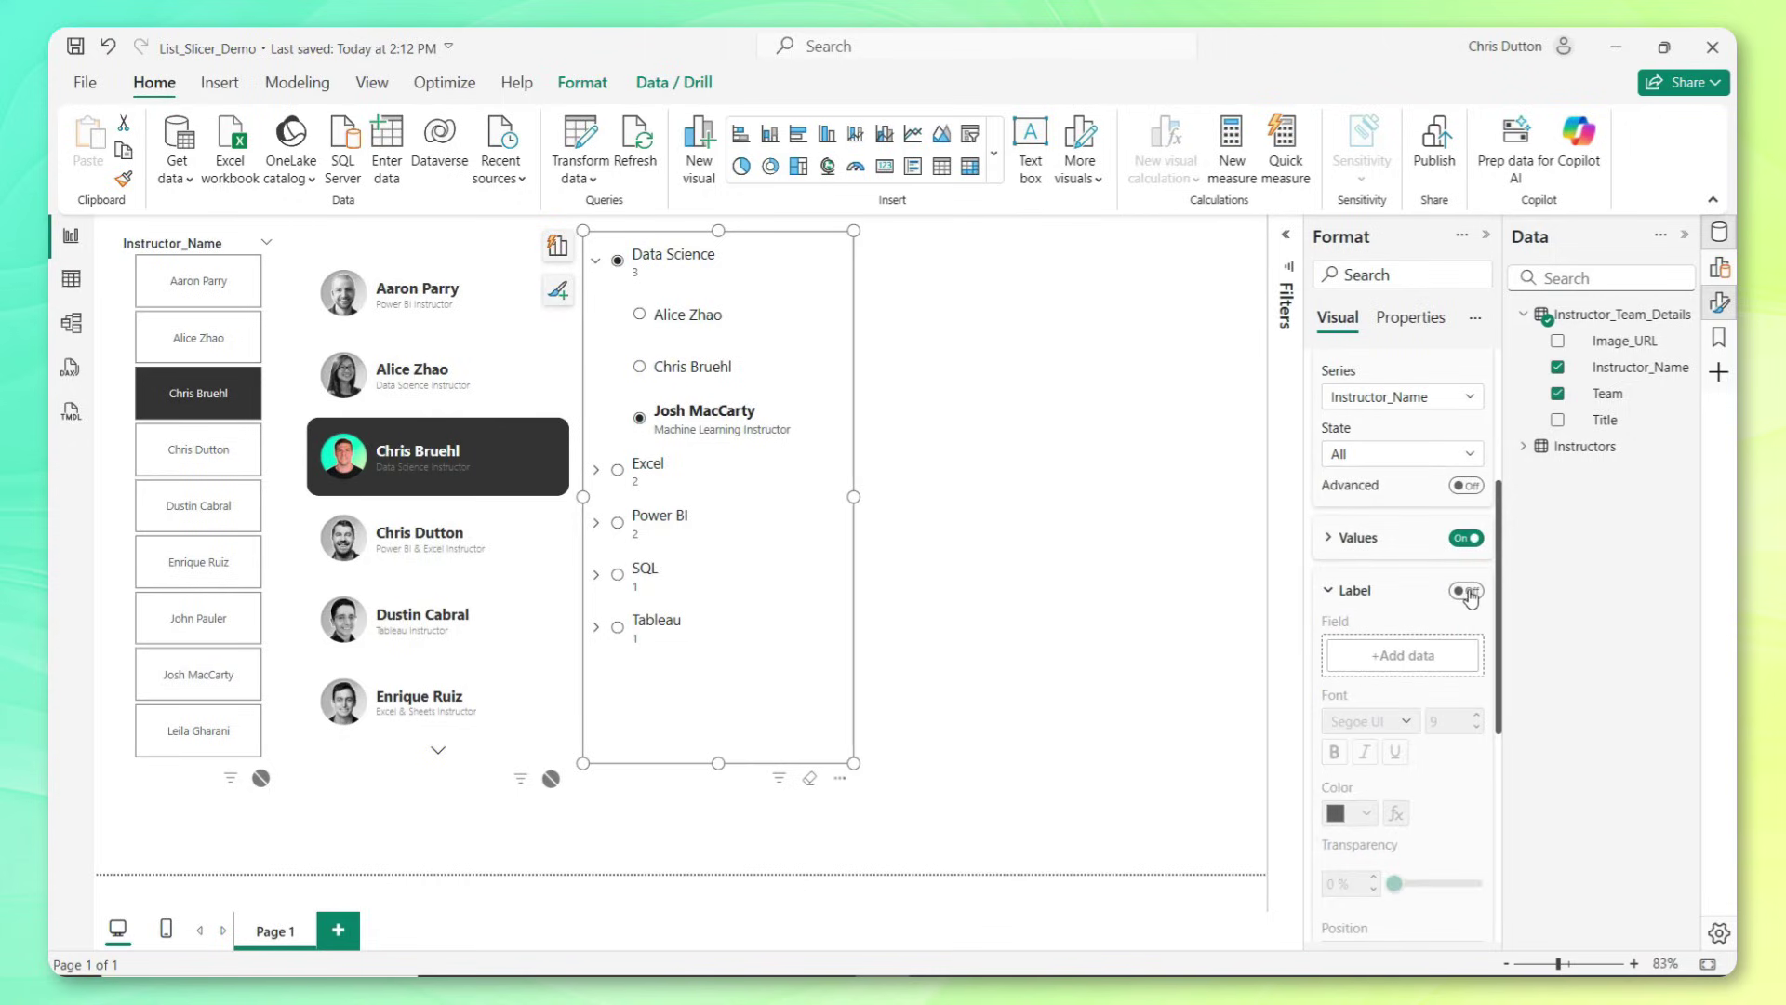
{"action": "left_click", "coordinate": [1380, 655]}
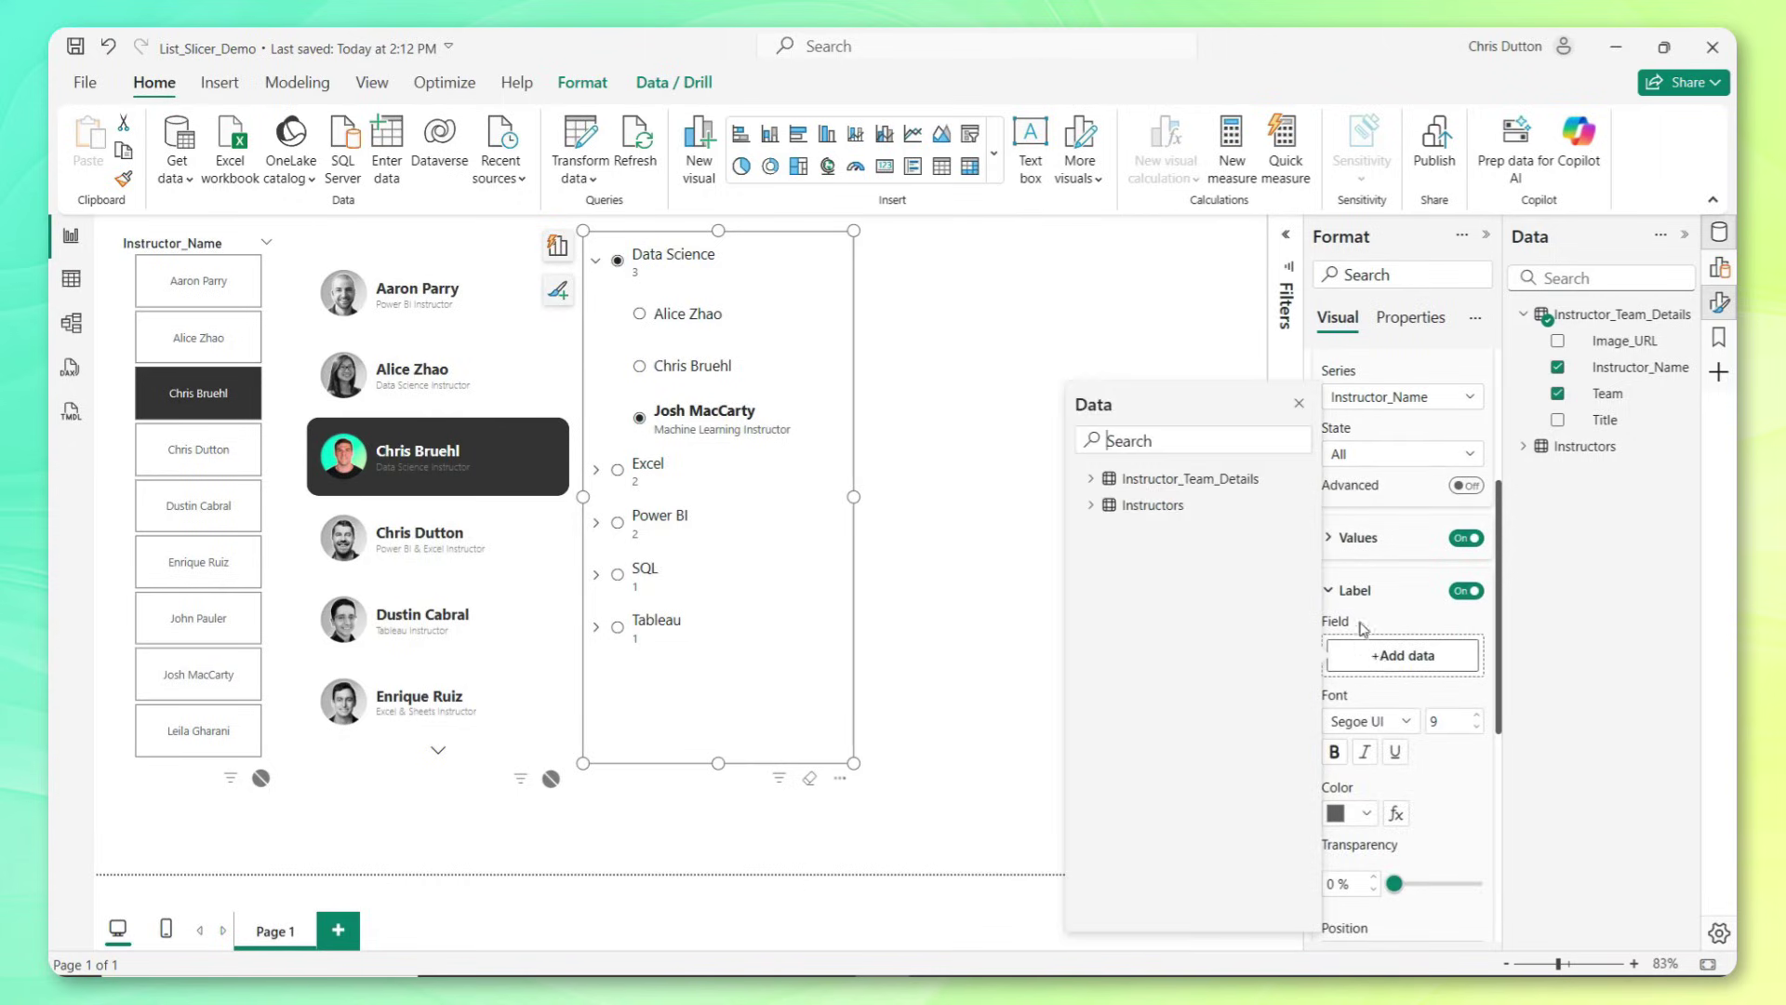
{"action": "left_click", "coordinate": [1091, 478]}
{"action": "left_click", "coordinate": [1126, 584]}
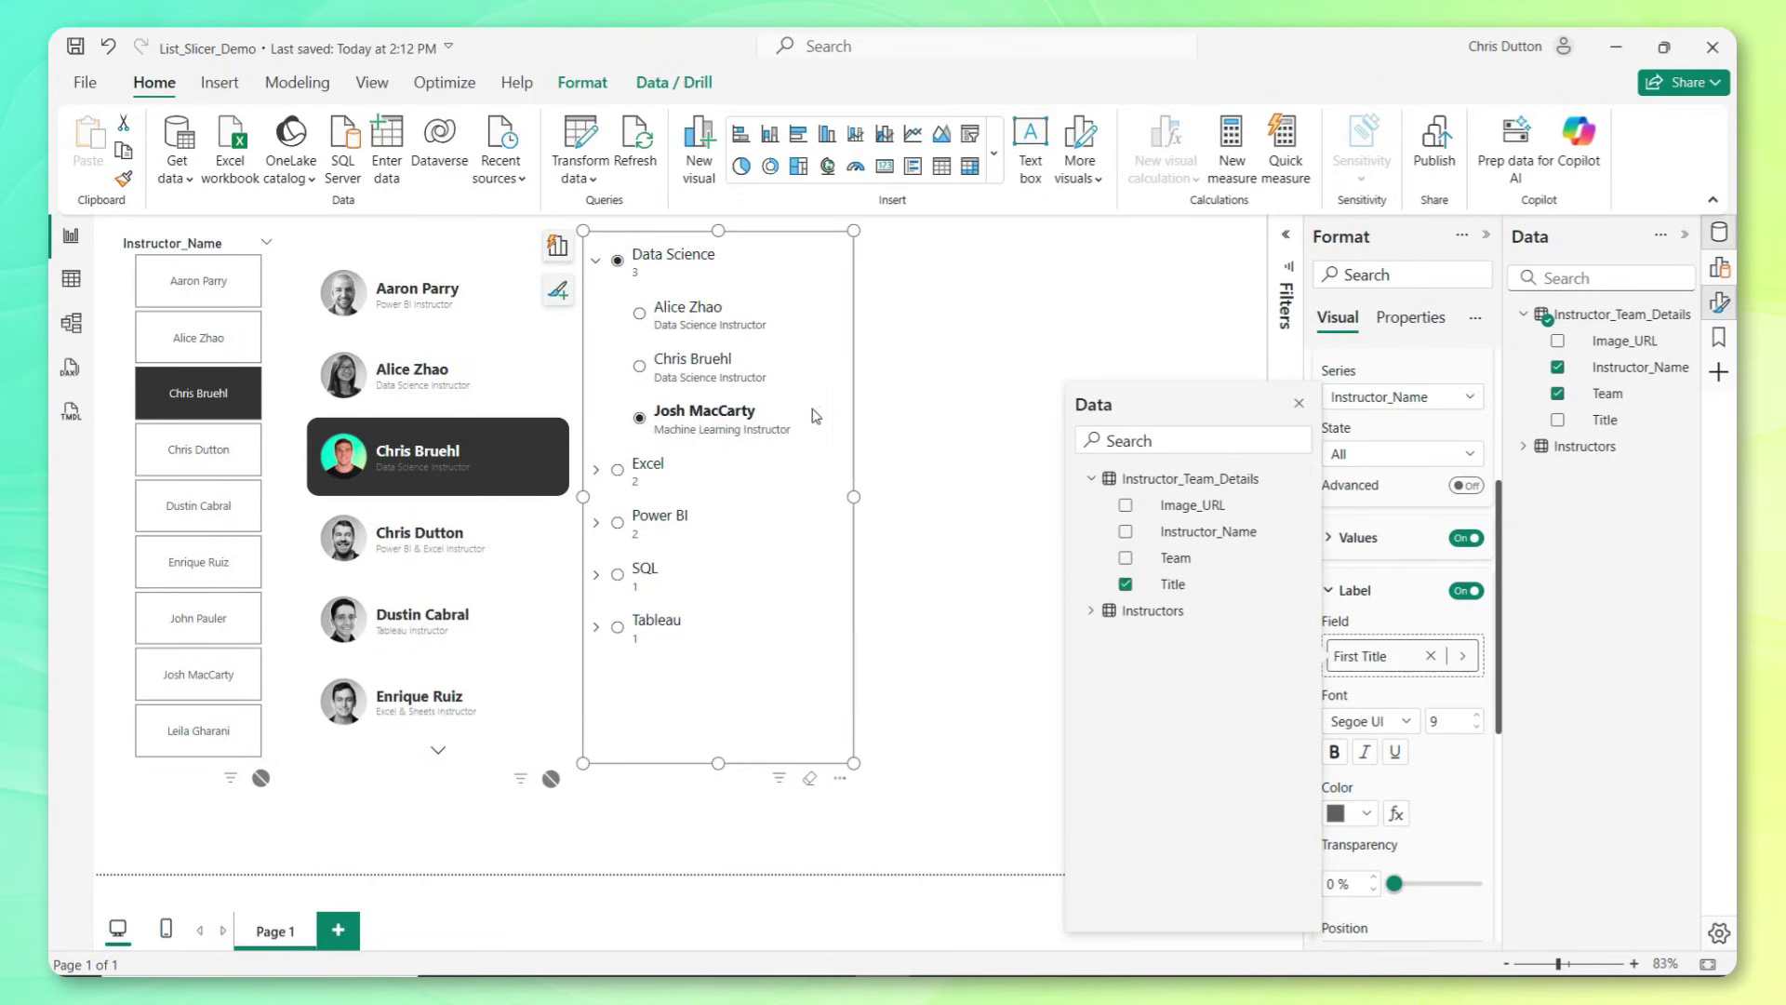
{"action": "left_click", "coordinate": [596, 262]}
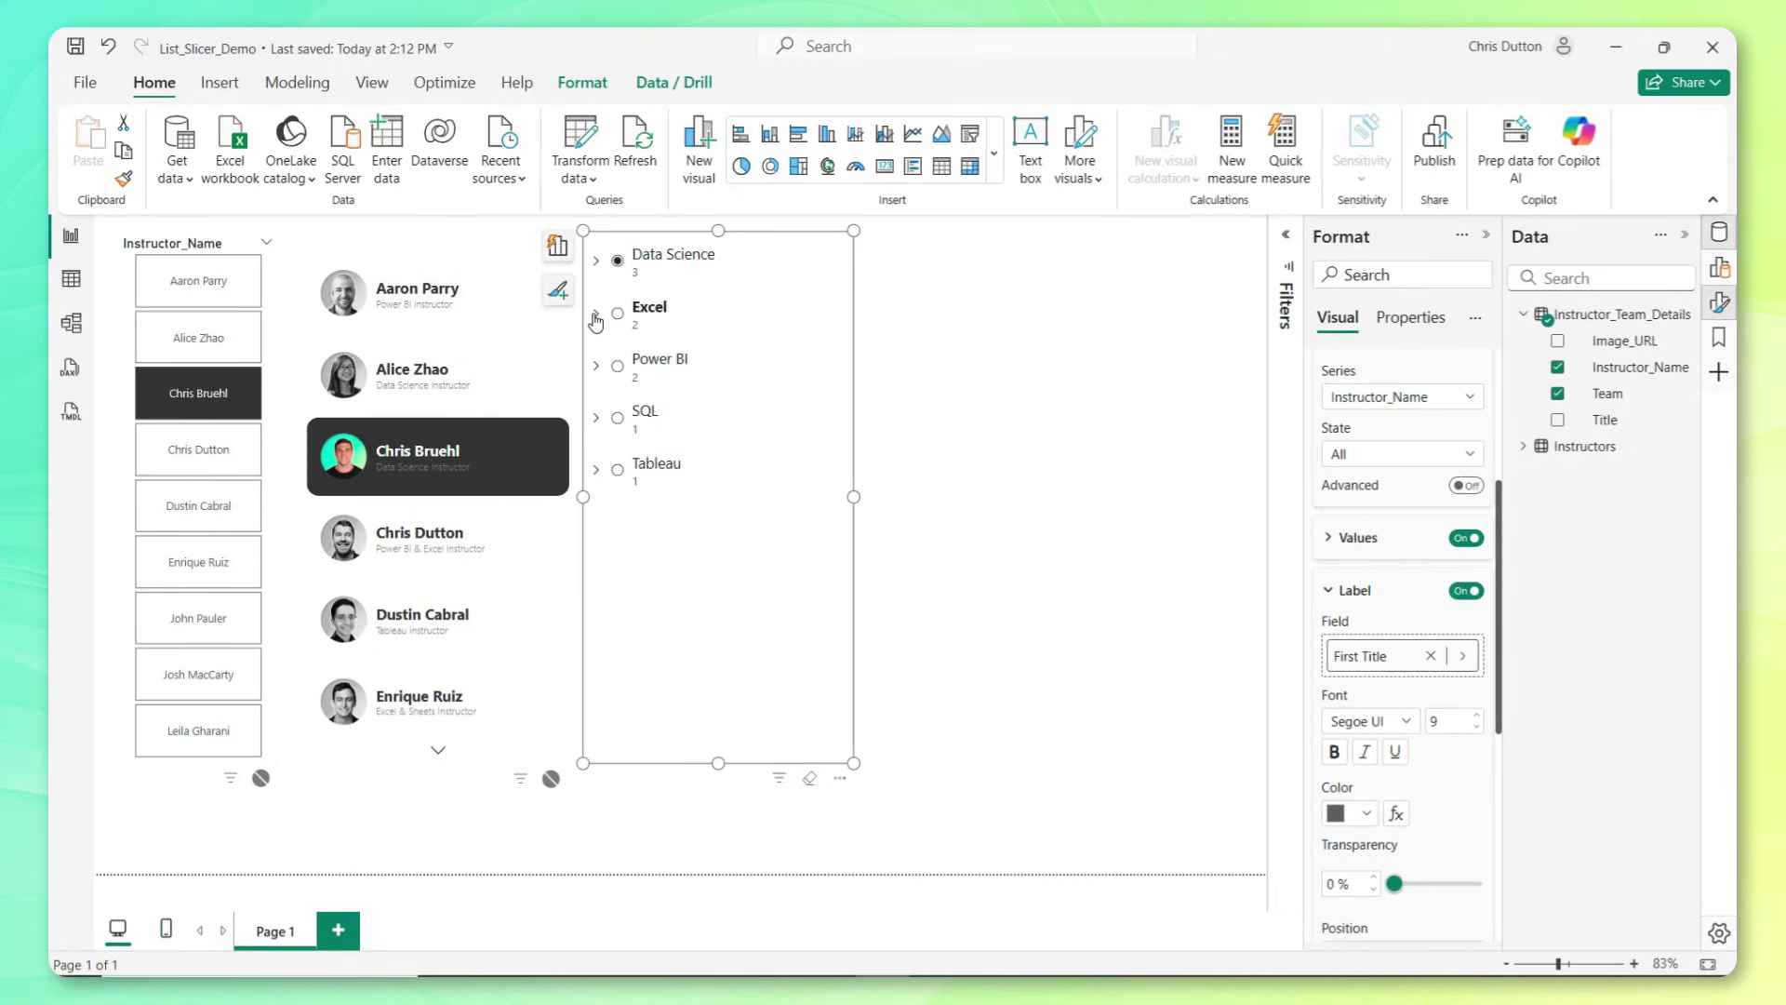
{"action": "left_click", "coordinate": [597, 314]}
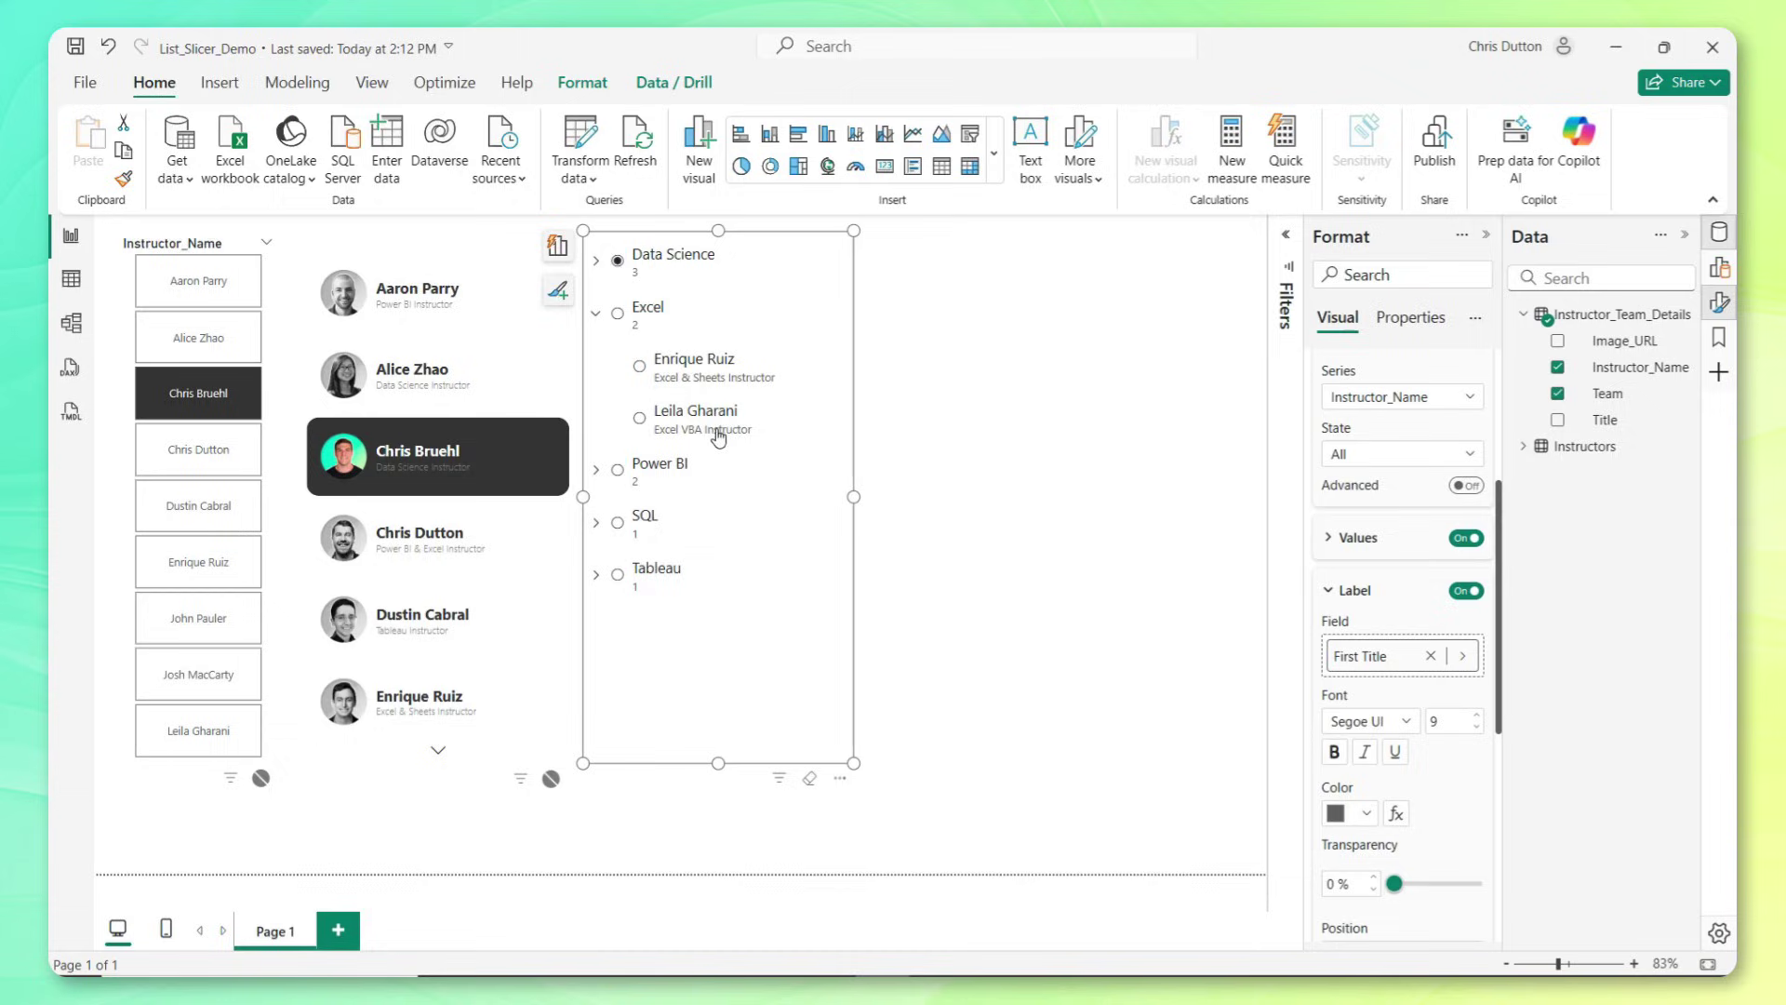
In the Images settings for all states, use Instructor_Team_Details Image_URL as the image field.
{"action": "left_click", "coordinate": [1333, 592]}
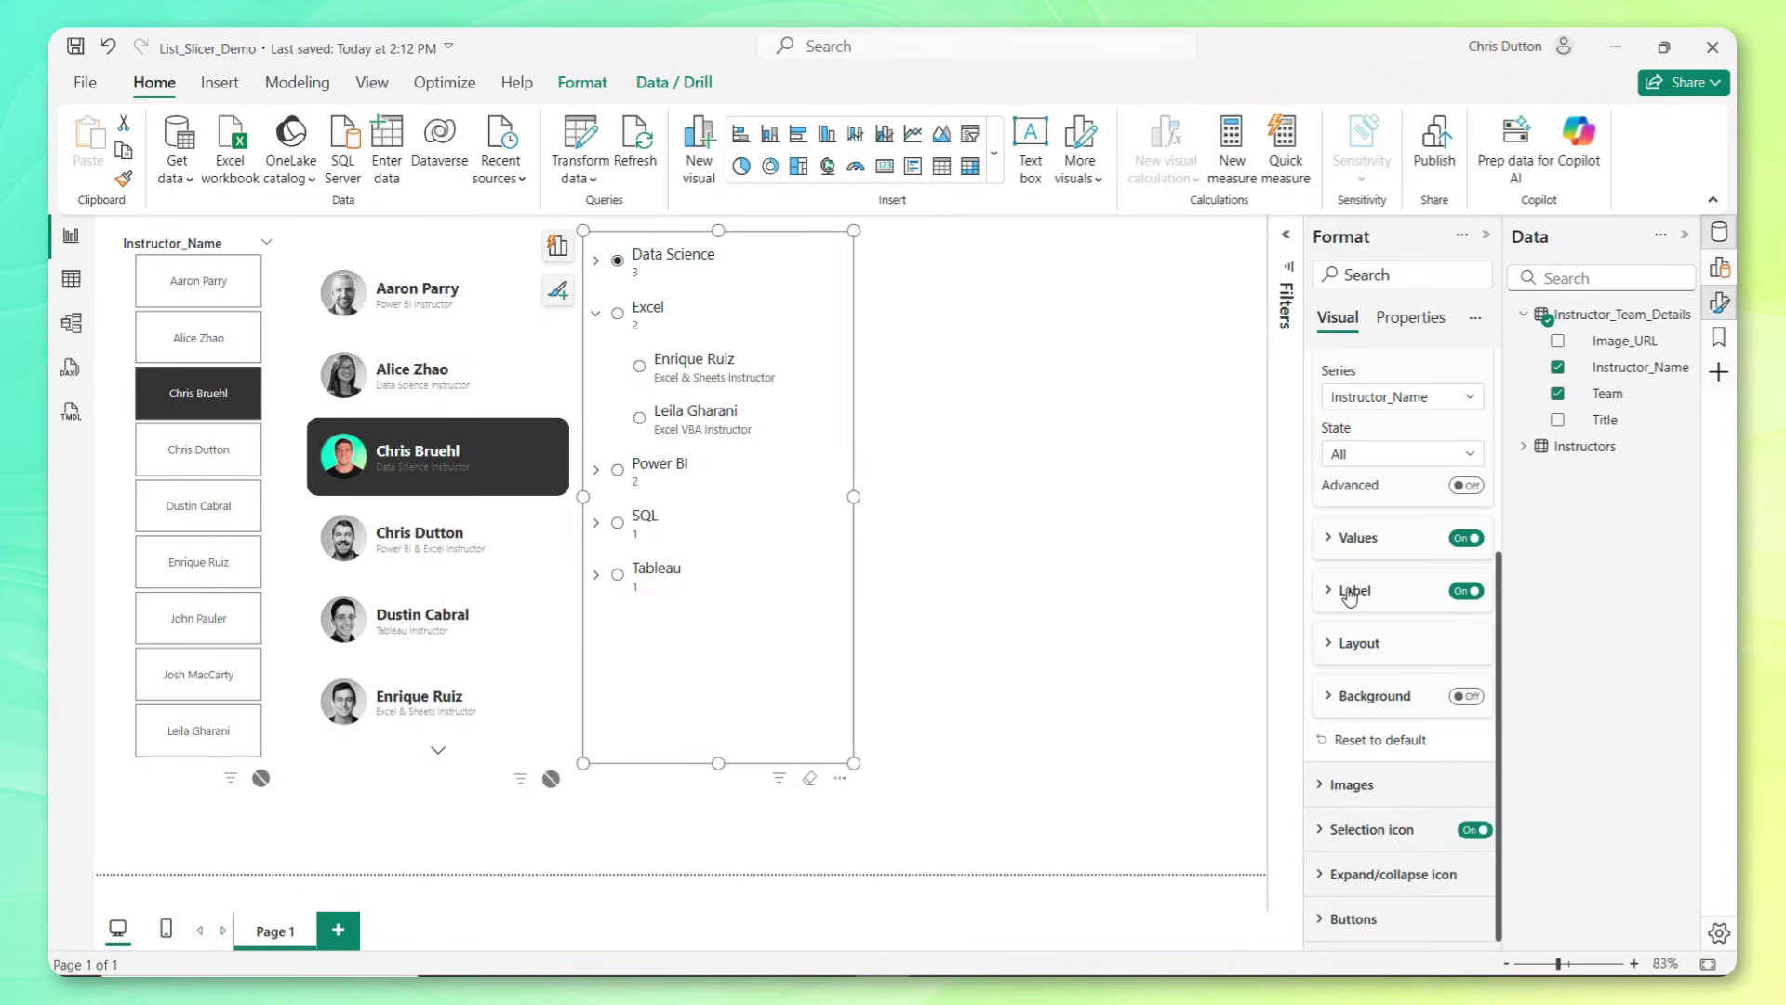
{"action": "left_click", "coordinate": [1322, 787]}
{"action": "scroll", "coordinate": [1388, 728], "scroll_direction": "down", "scroll_amount": 2}
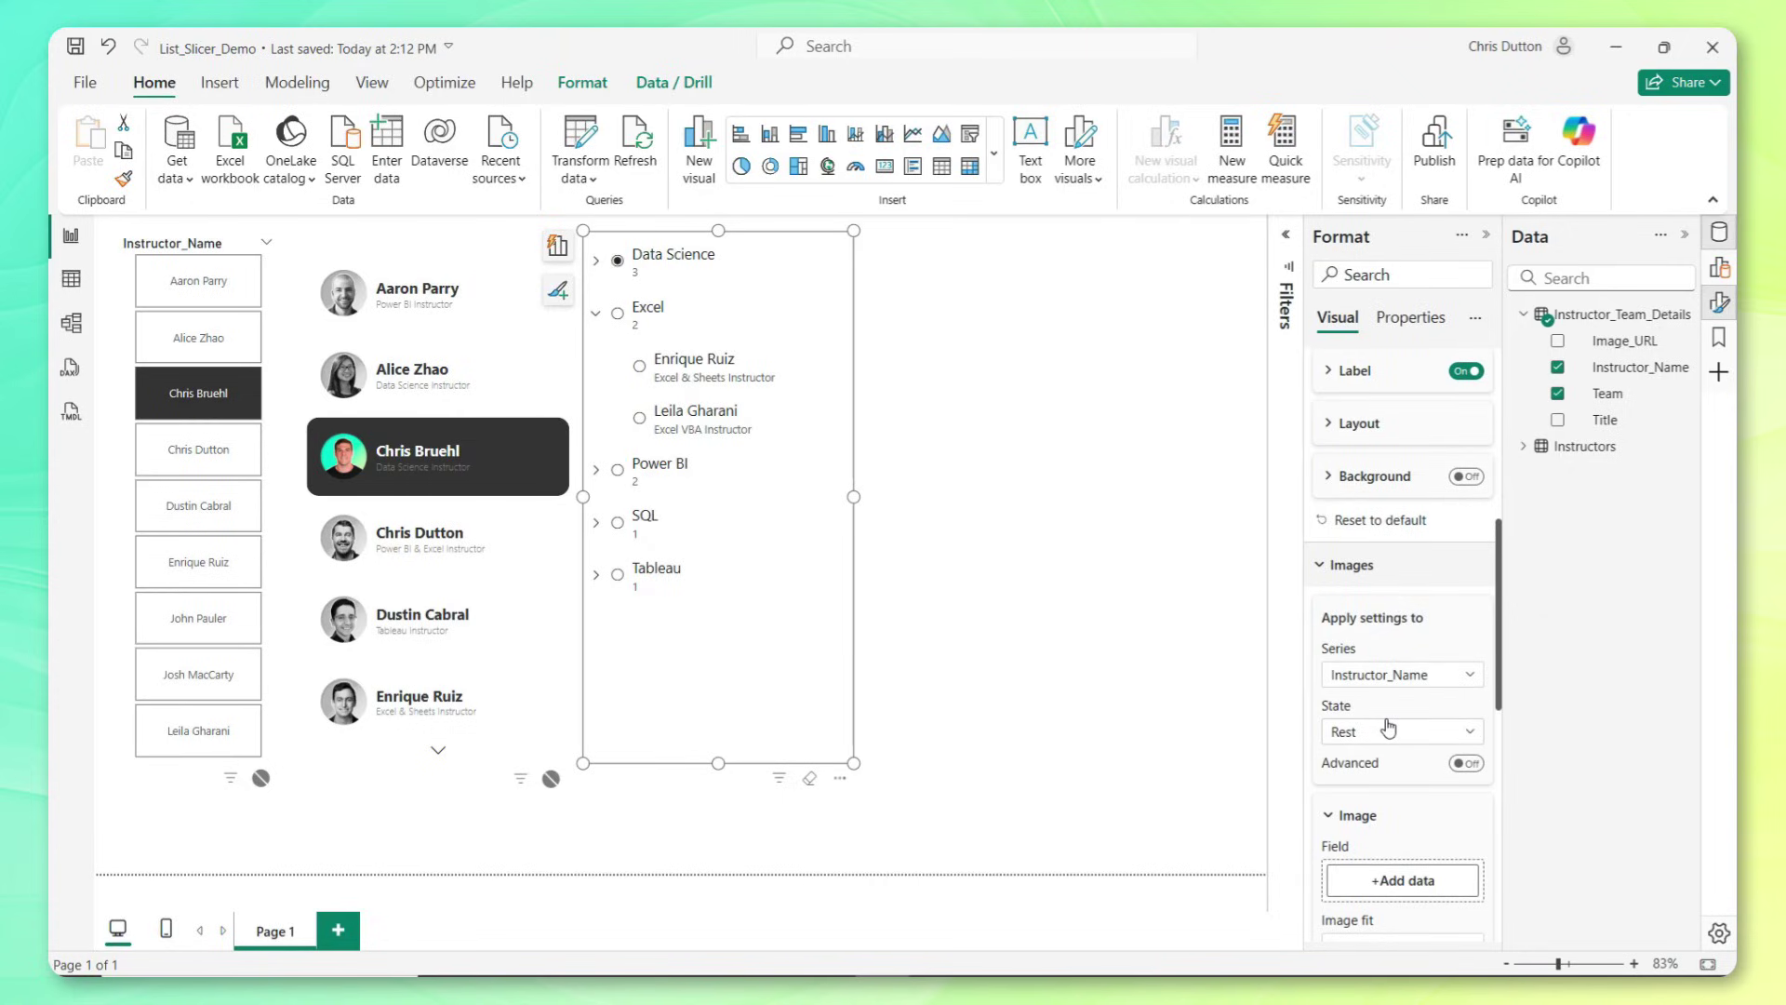
{"action": "scroll", "coordinate": [1395, 714], "scroll_direction": "down", "scroll_amount": 2}
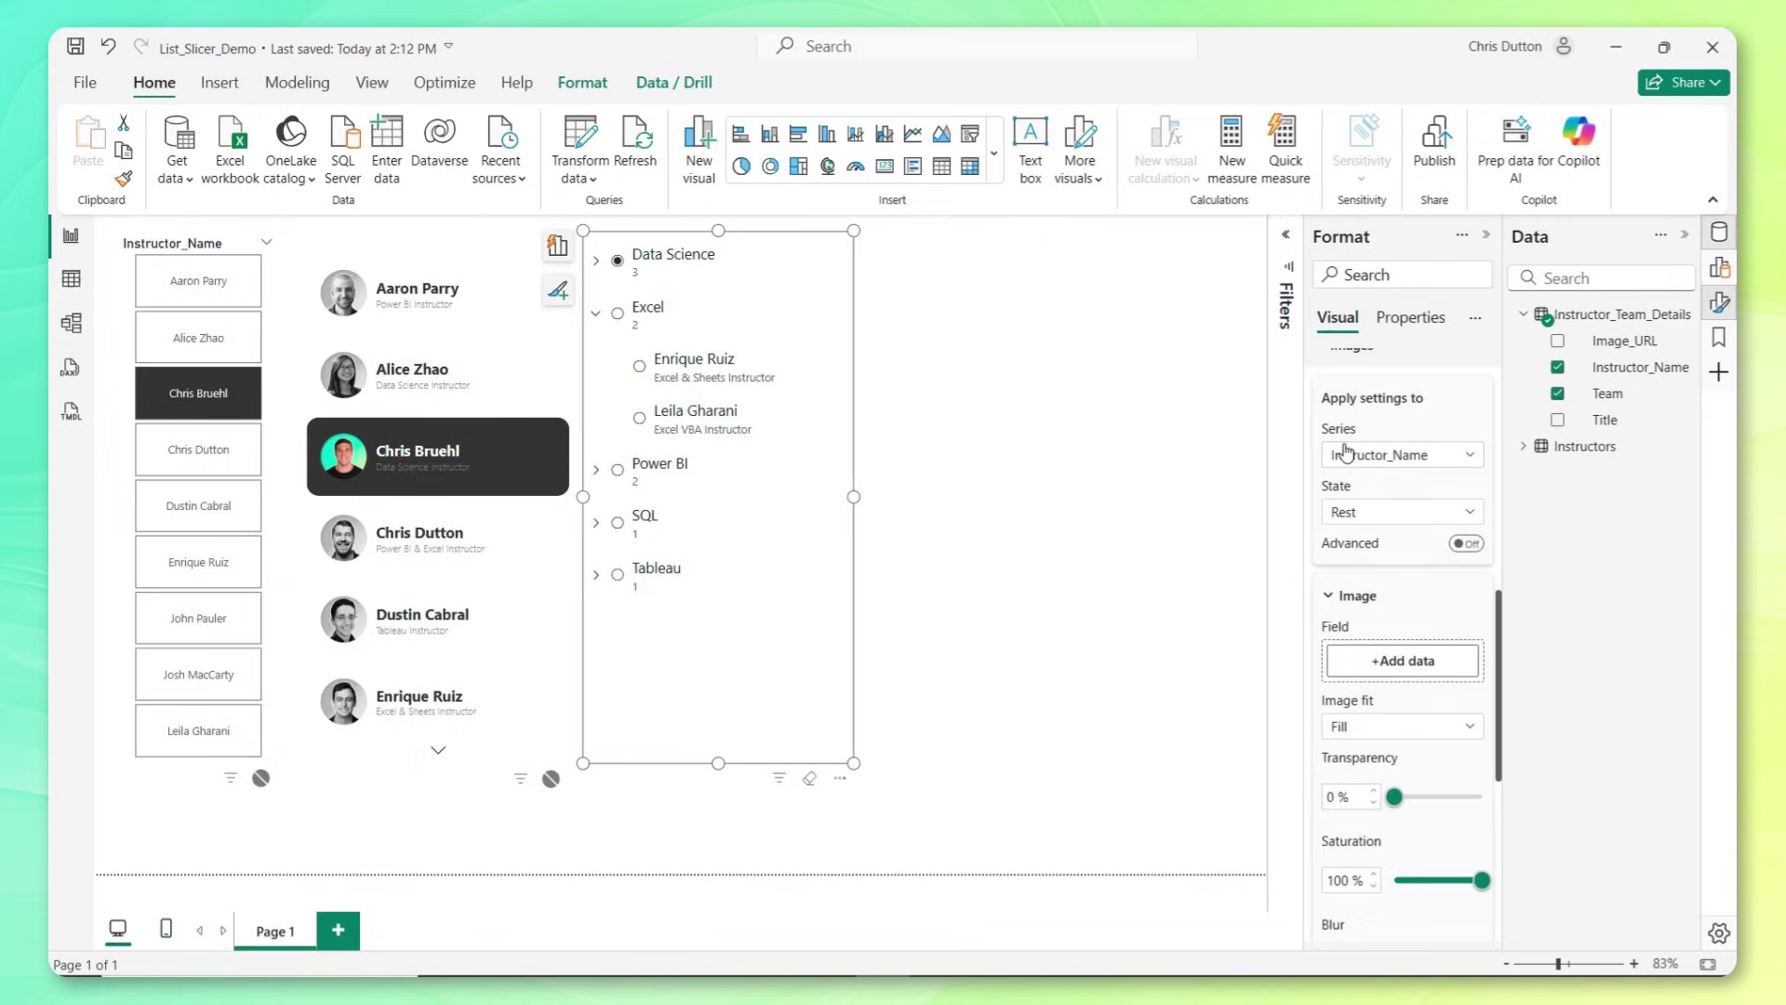
{"action": "left_click", "coordinate": [1372, 514]}
{"action": "left_click", "coordinate": [1356, 539]}
{"action": "left_click", "coordinate": [1414, 659]}
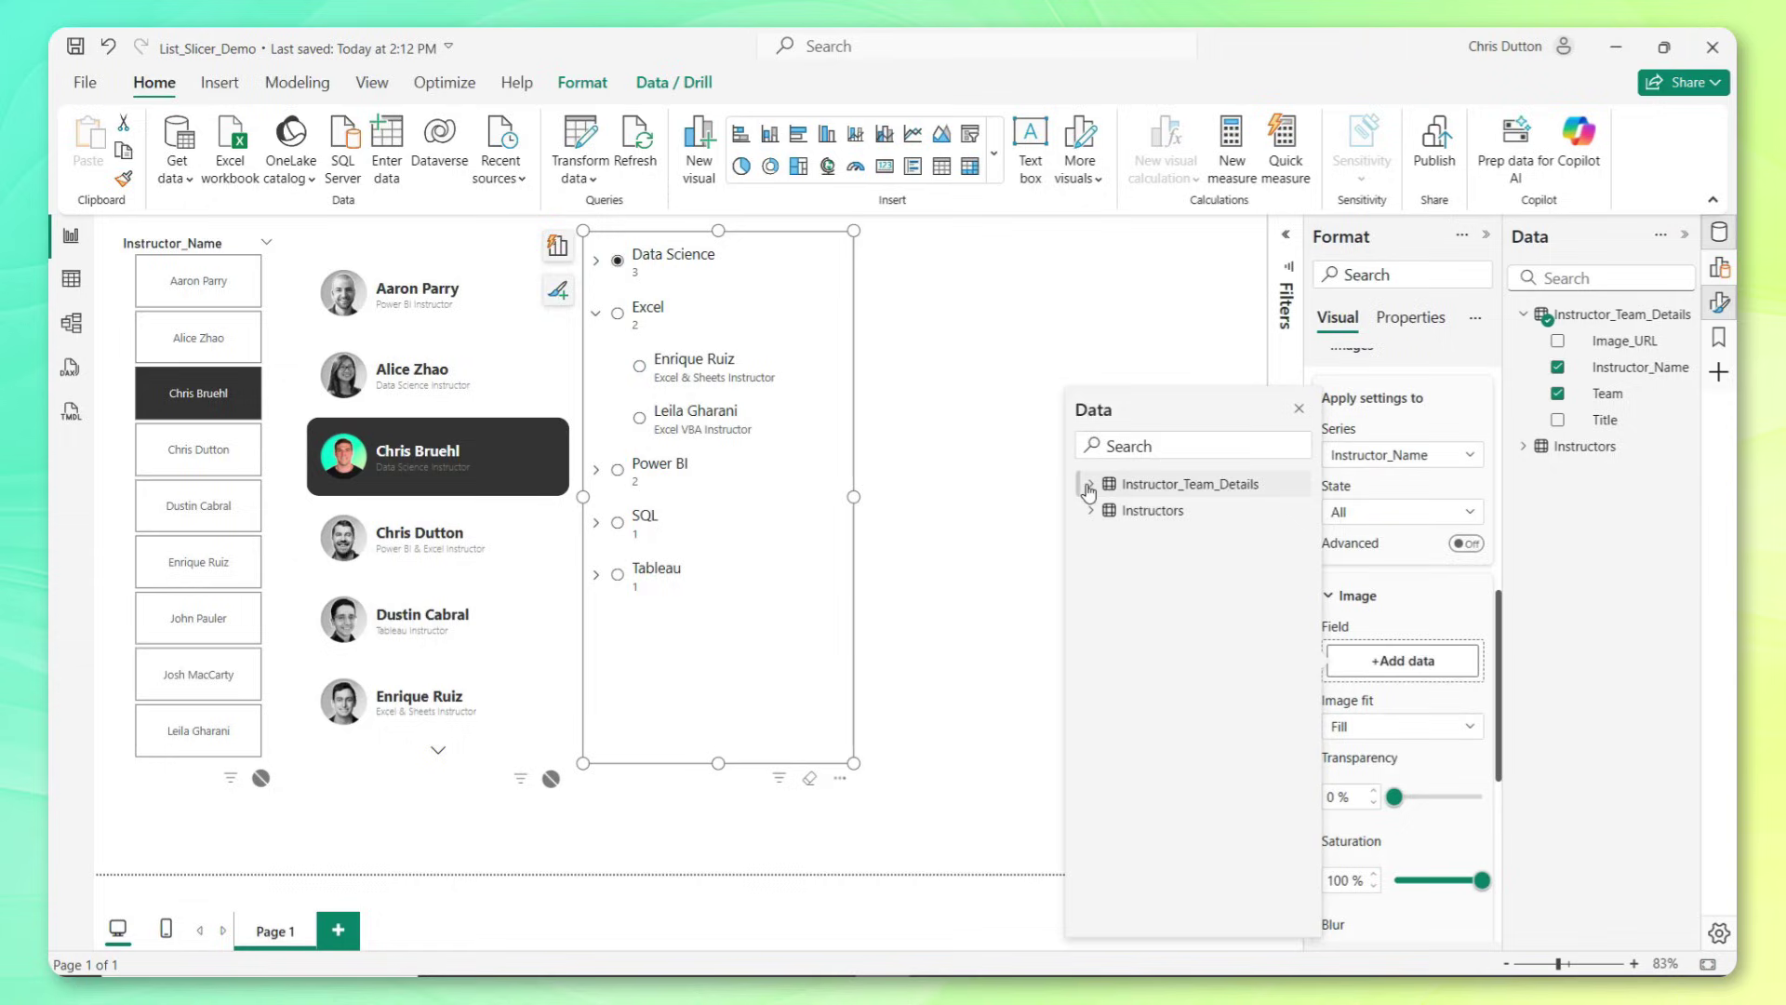
{"action": "left_click", "coordinate": [1091, 484]}
{"action": "left_click", "coordinate": [1126, 510]}
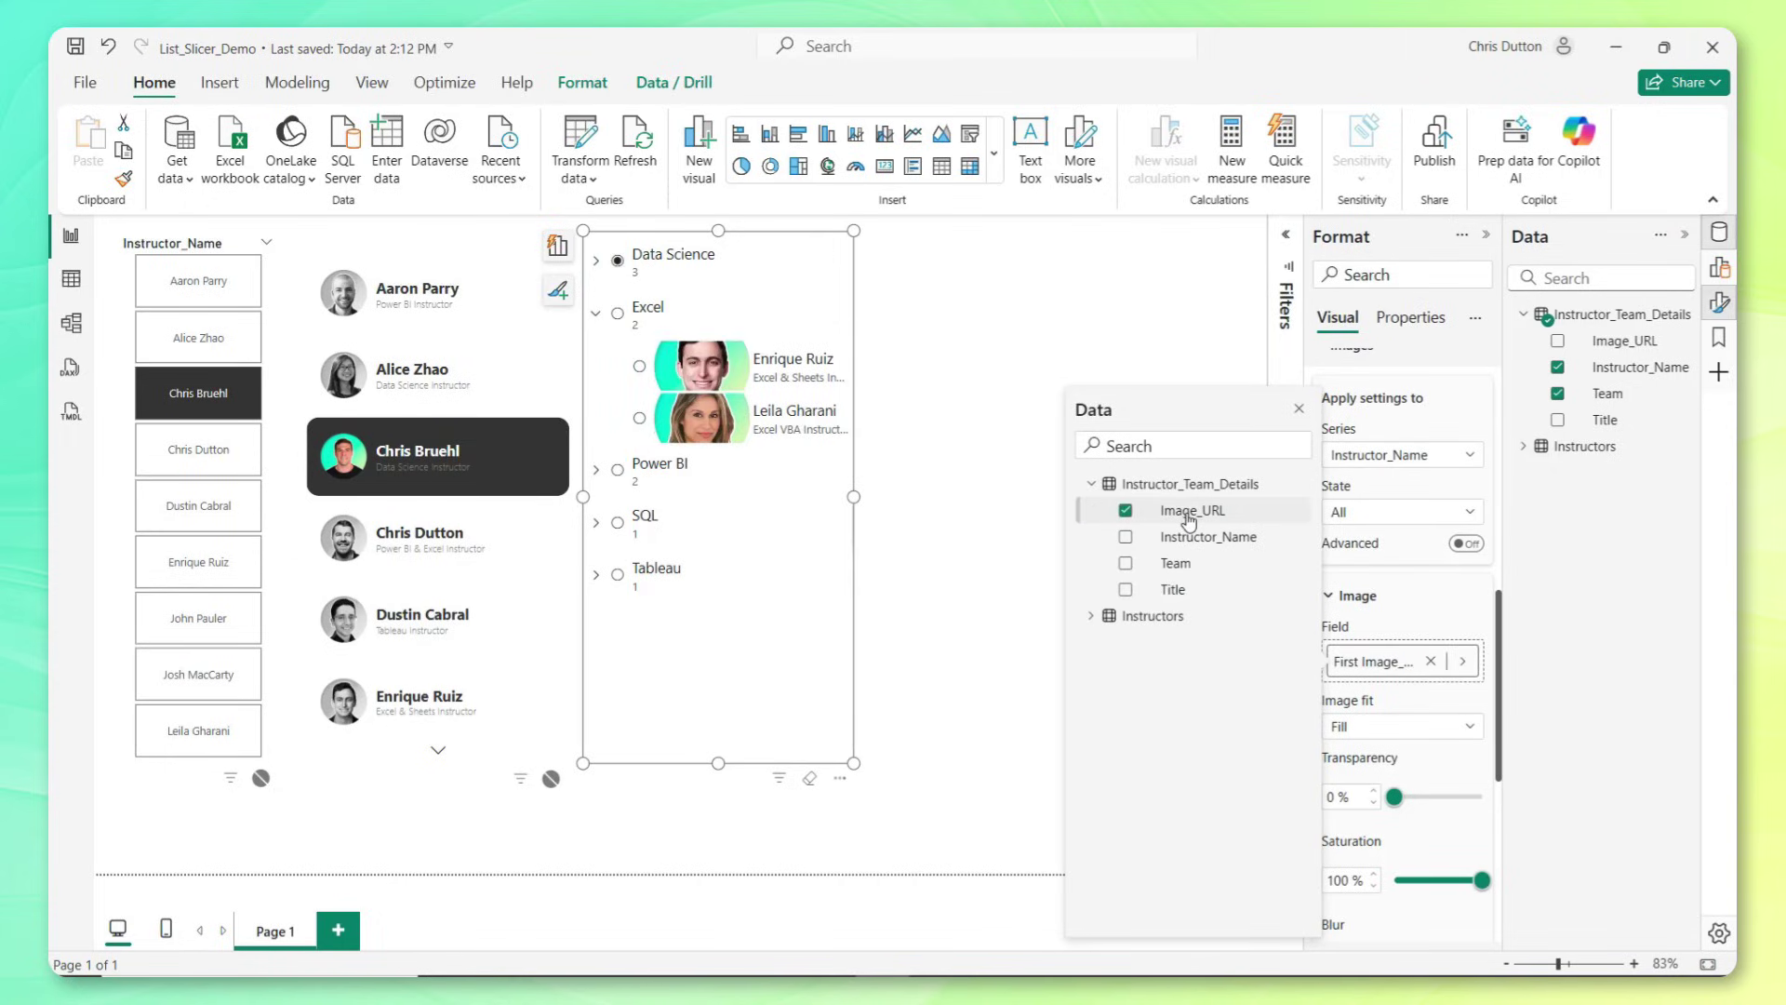
Set image fit to Normal, image area size to 20, and image-to-text spacing to 10 px.
{"action": "left_click", "coordinate": [1383, 726]}
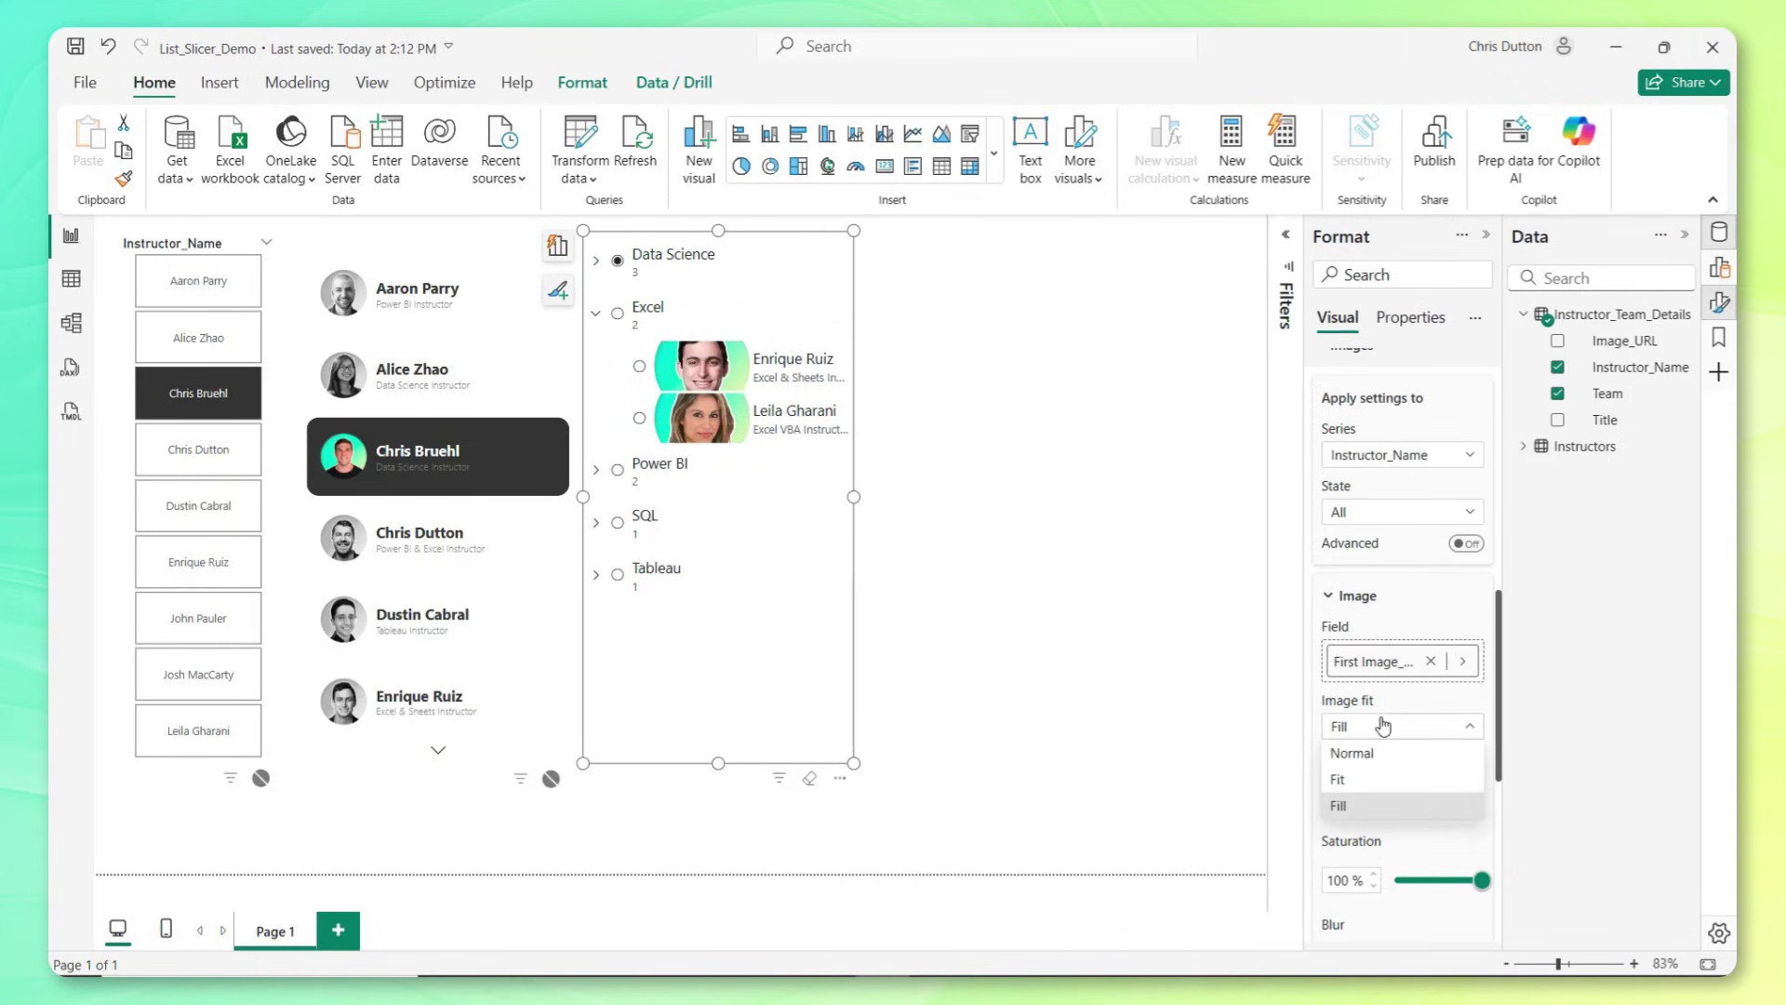
{"action": "key", "text": "Escape"}
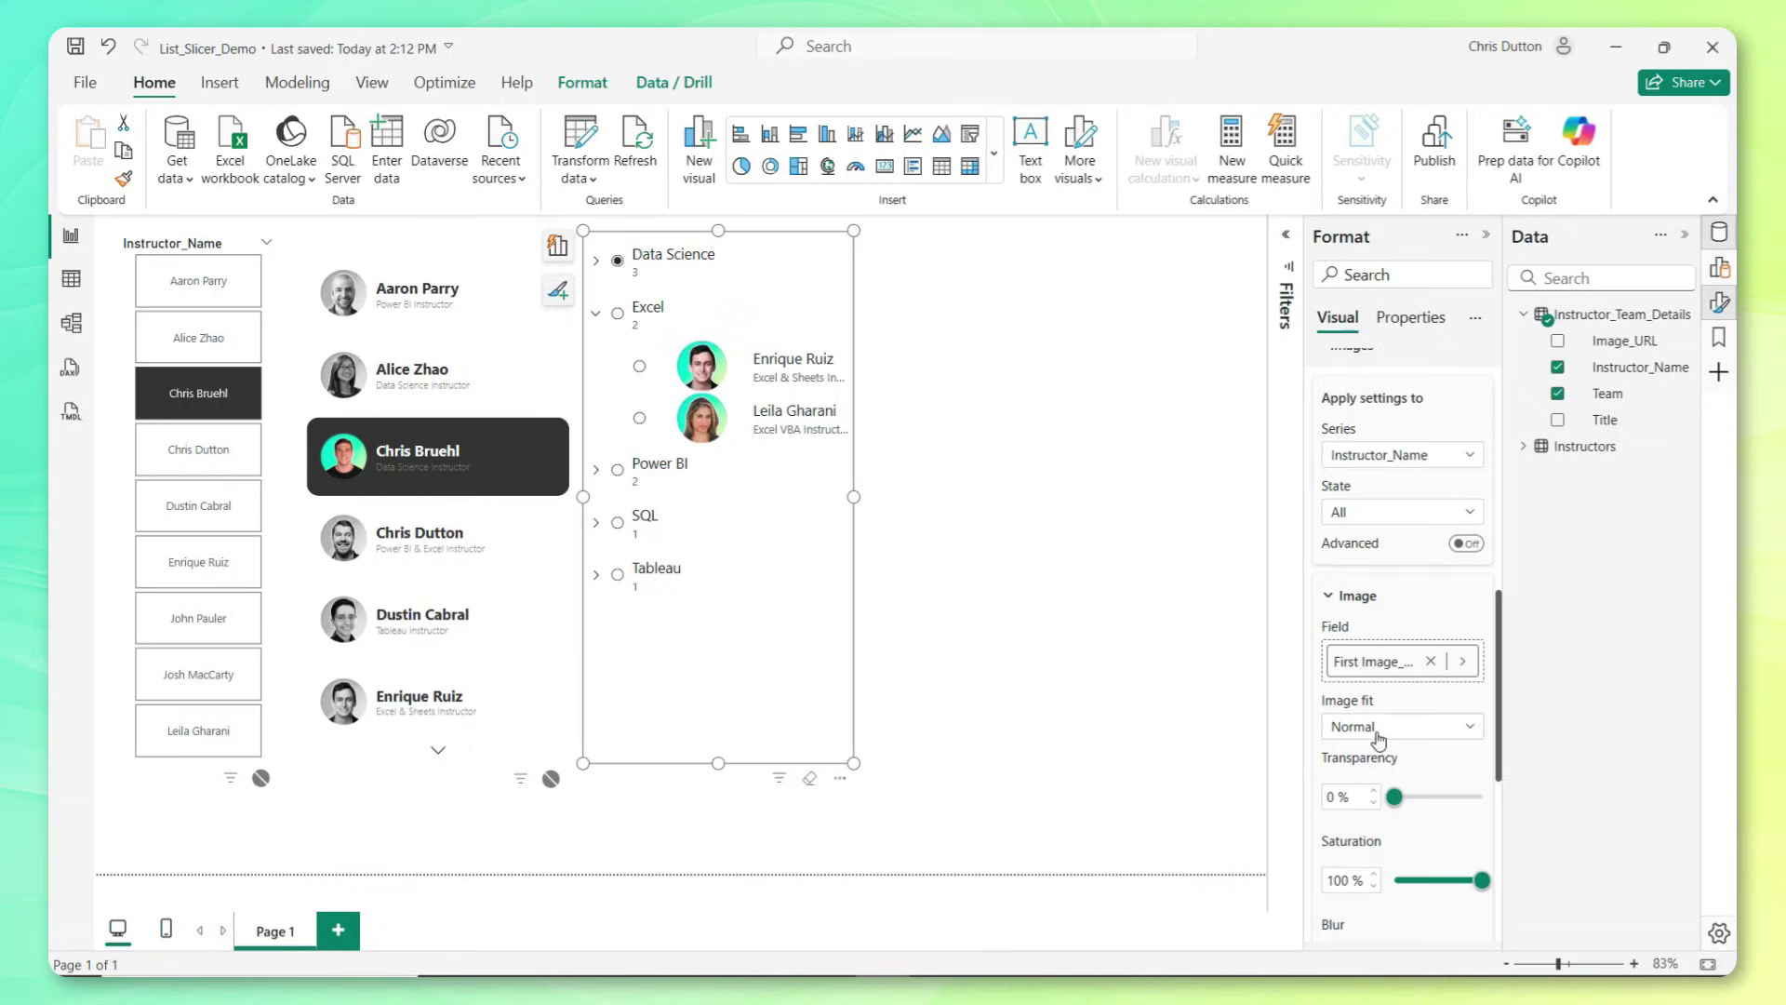
{"action": "scroll", "coordinate": [1356, 707], "scroll_direction": "down", "scroll_amount": 4}
{"action": "scroll", "coordinate": [1354, 676], "scroll_direction": "down", "scroll_amount": 3}
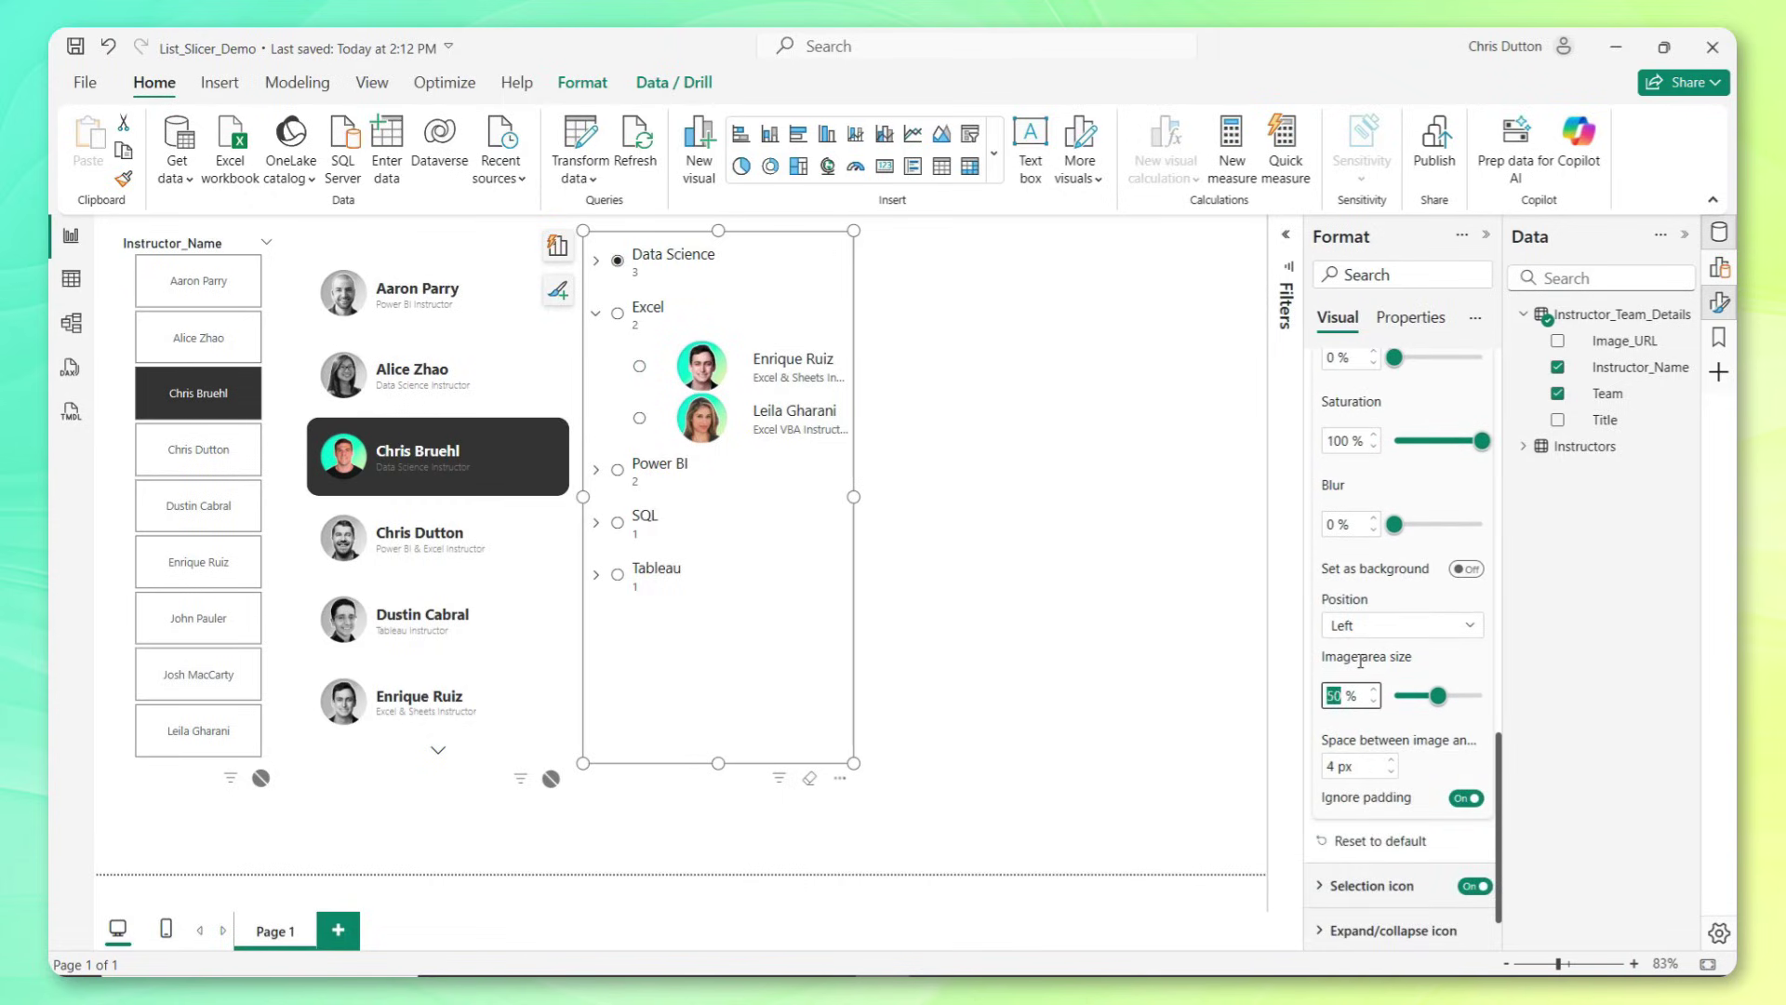
{"action": "type", "text": "20"}
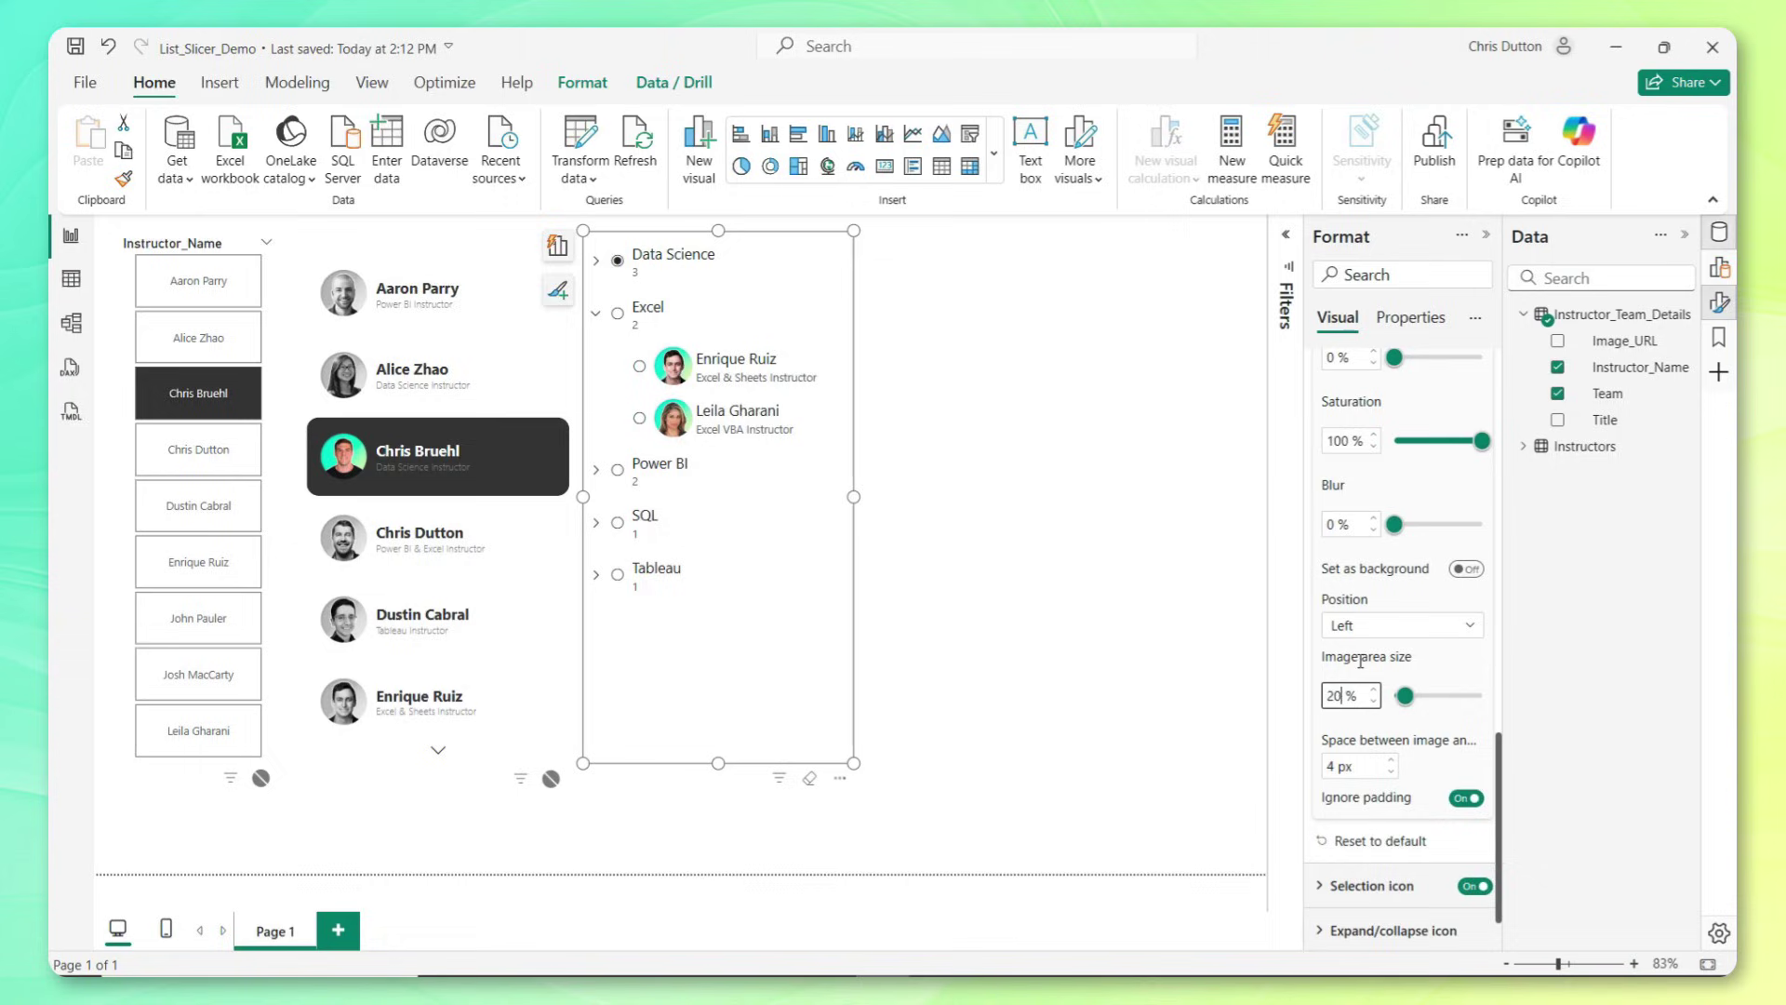
{"action": "scroll", "coordinate": [1360, 660], "scroll_direction": "down", "scroll_amount": 1}
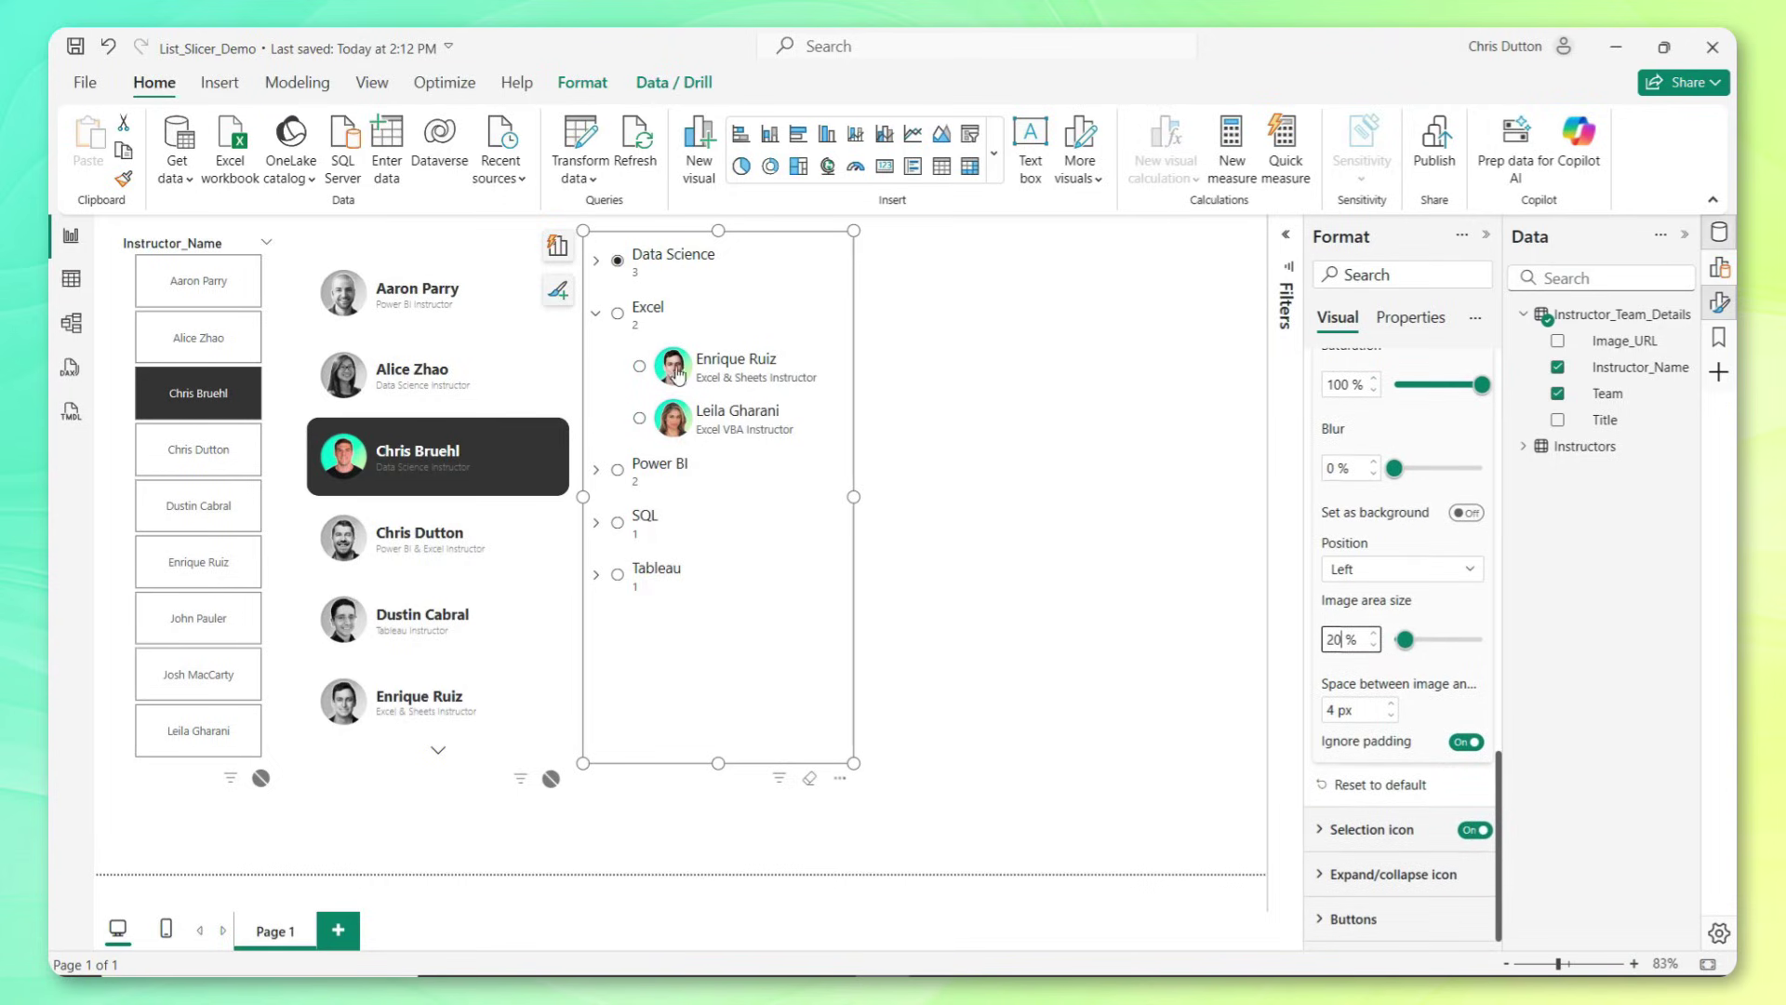
{"action": "left_click", "coordinate": [1391, 704]}
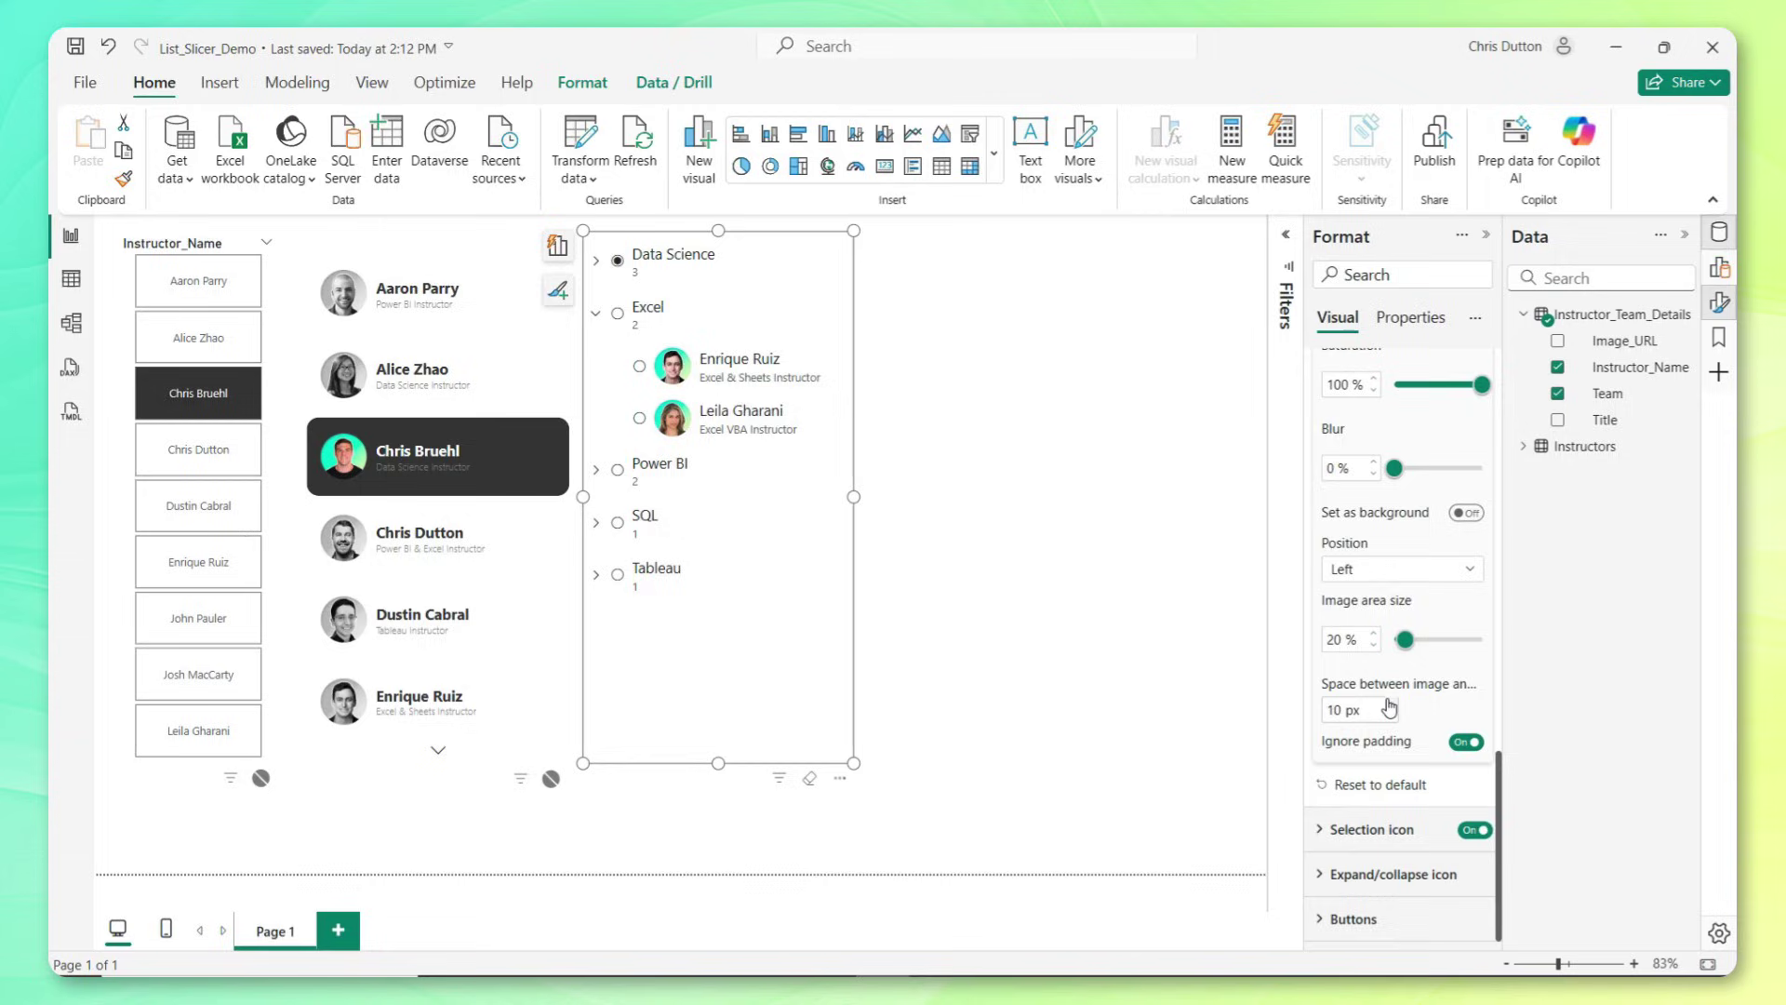
{"action": "left_click", "coordinate": [1391, 704]}
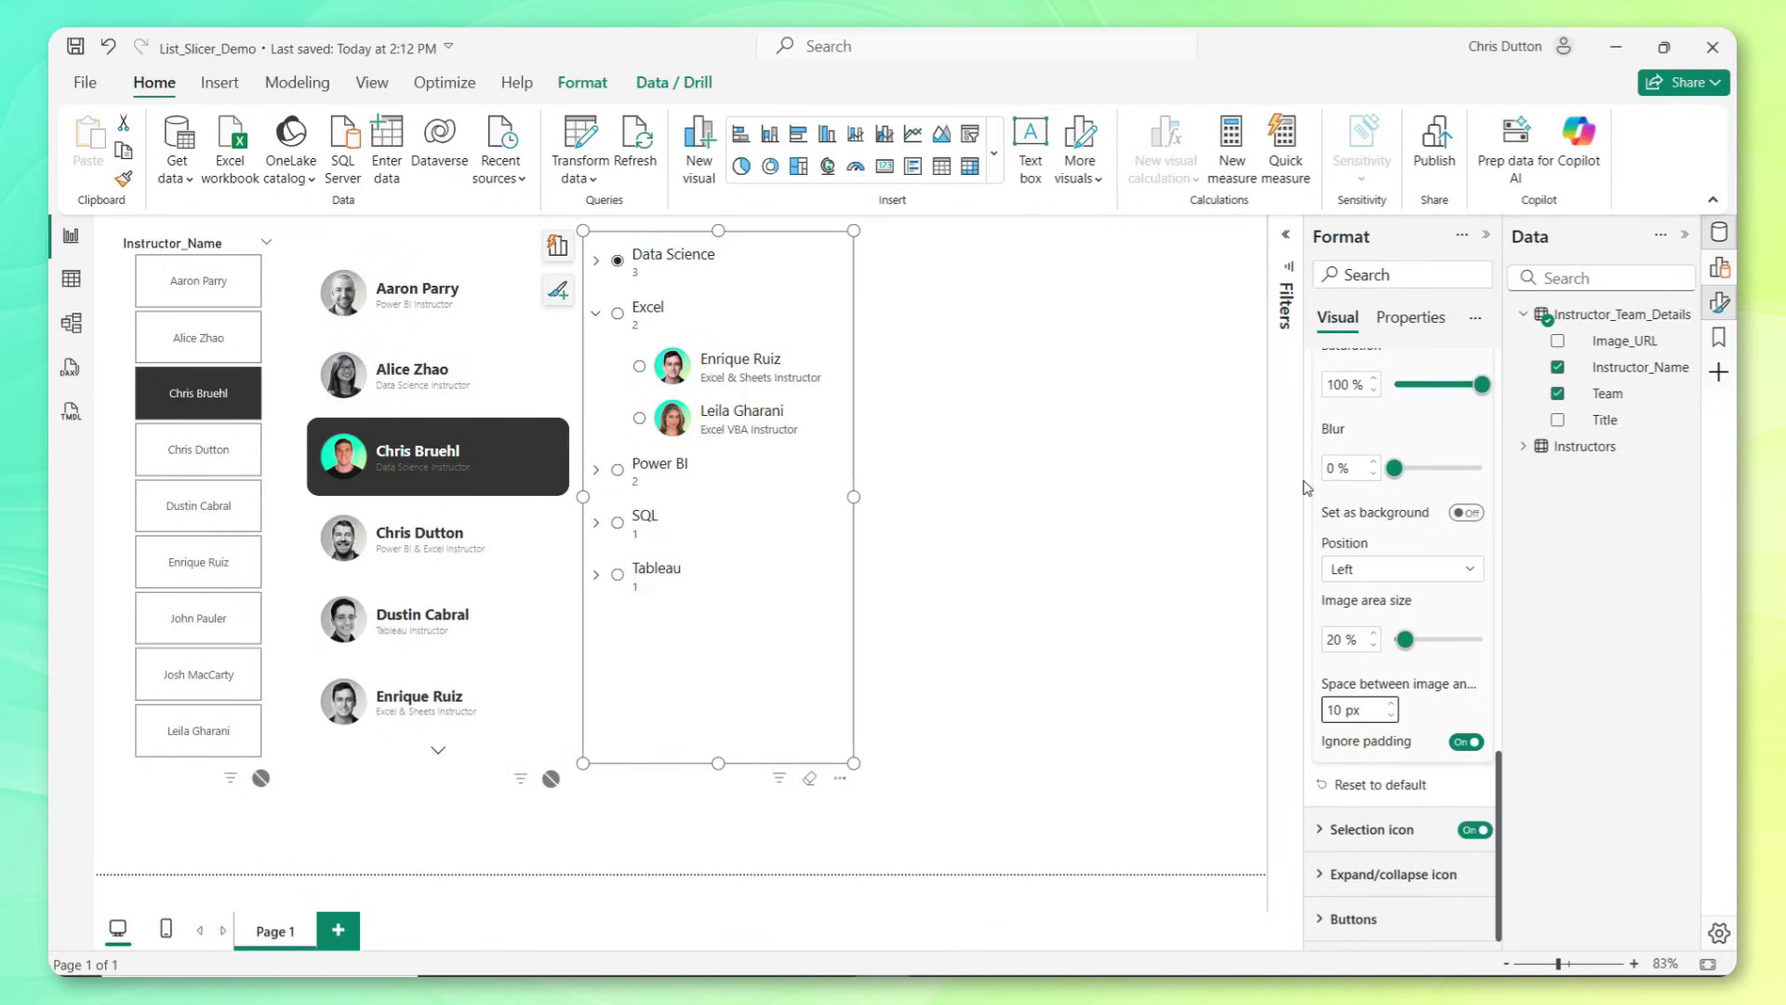
{"action": "scroll", "coordinate": [1392, 533], "scroll_direction": "up", "scroll_amount": 5}
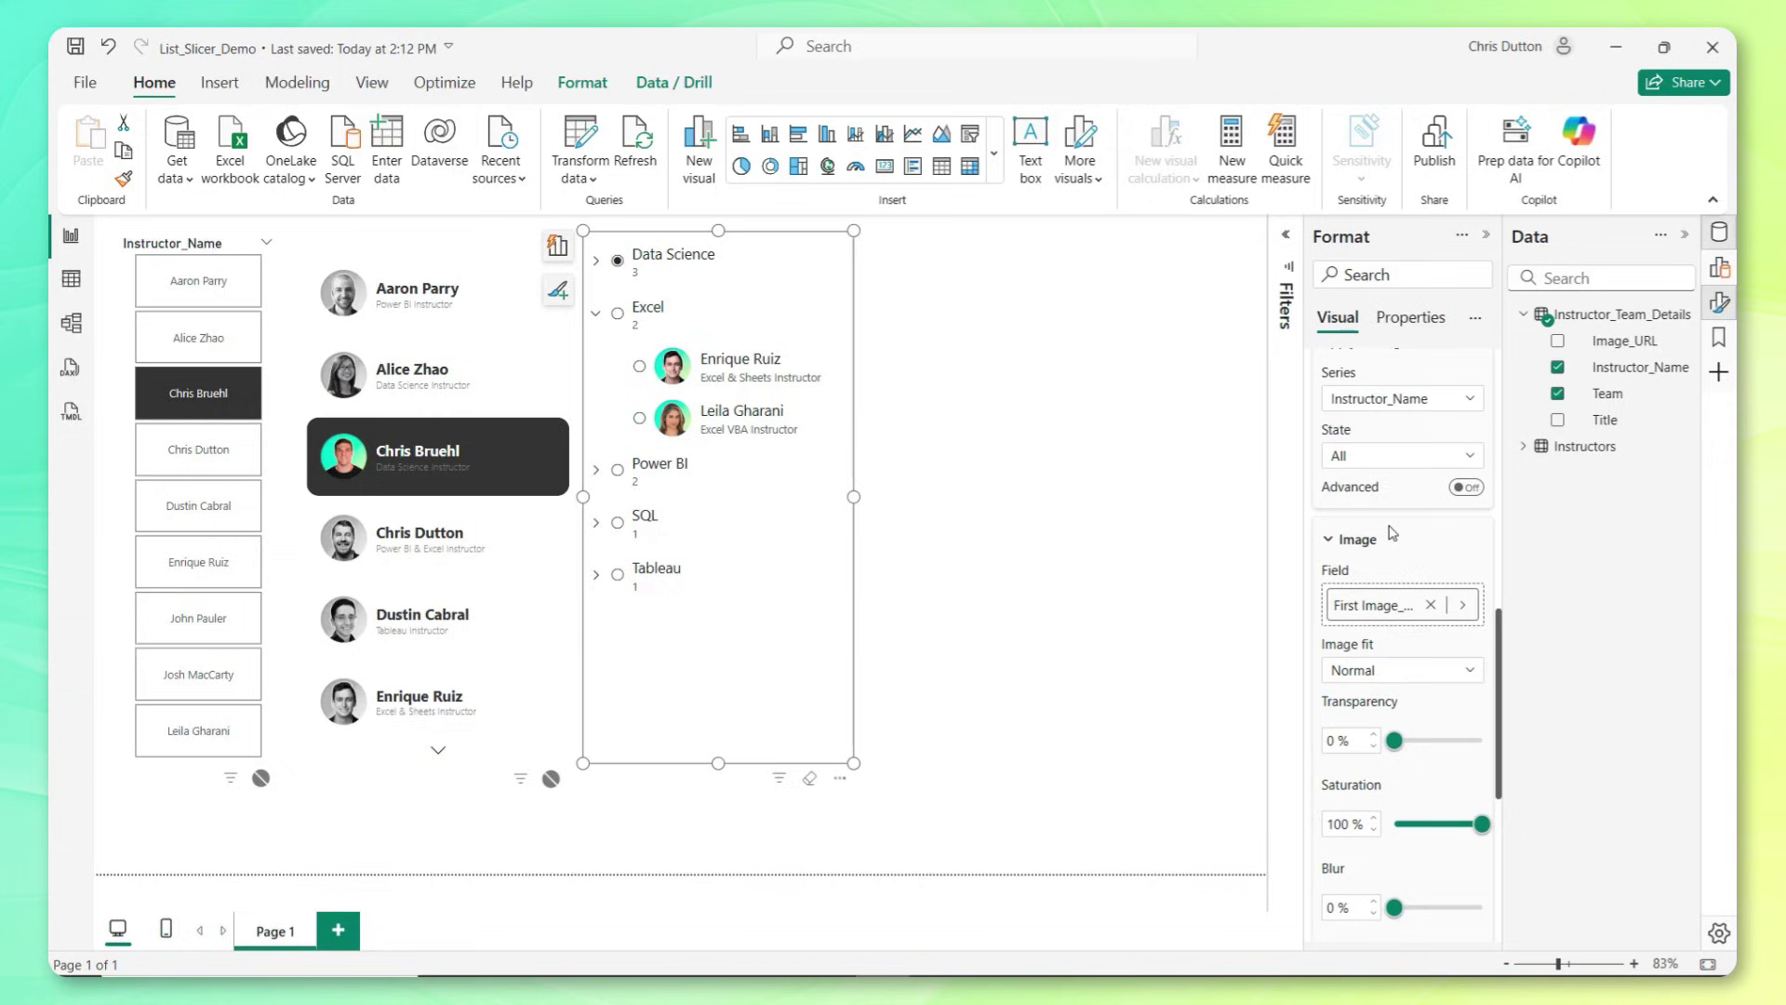
{"action": "scroll", "coordinate": [1392, 533], "scroll_direction": "up", "scroll_amount": 2}
{"action": "left_click", "coordinate": [1374, 564]}
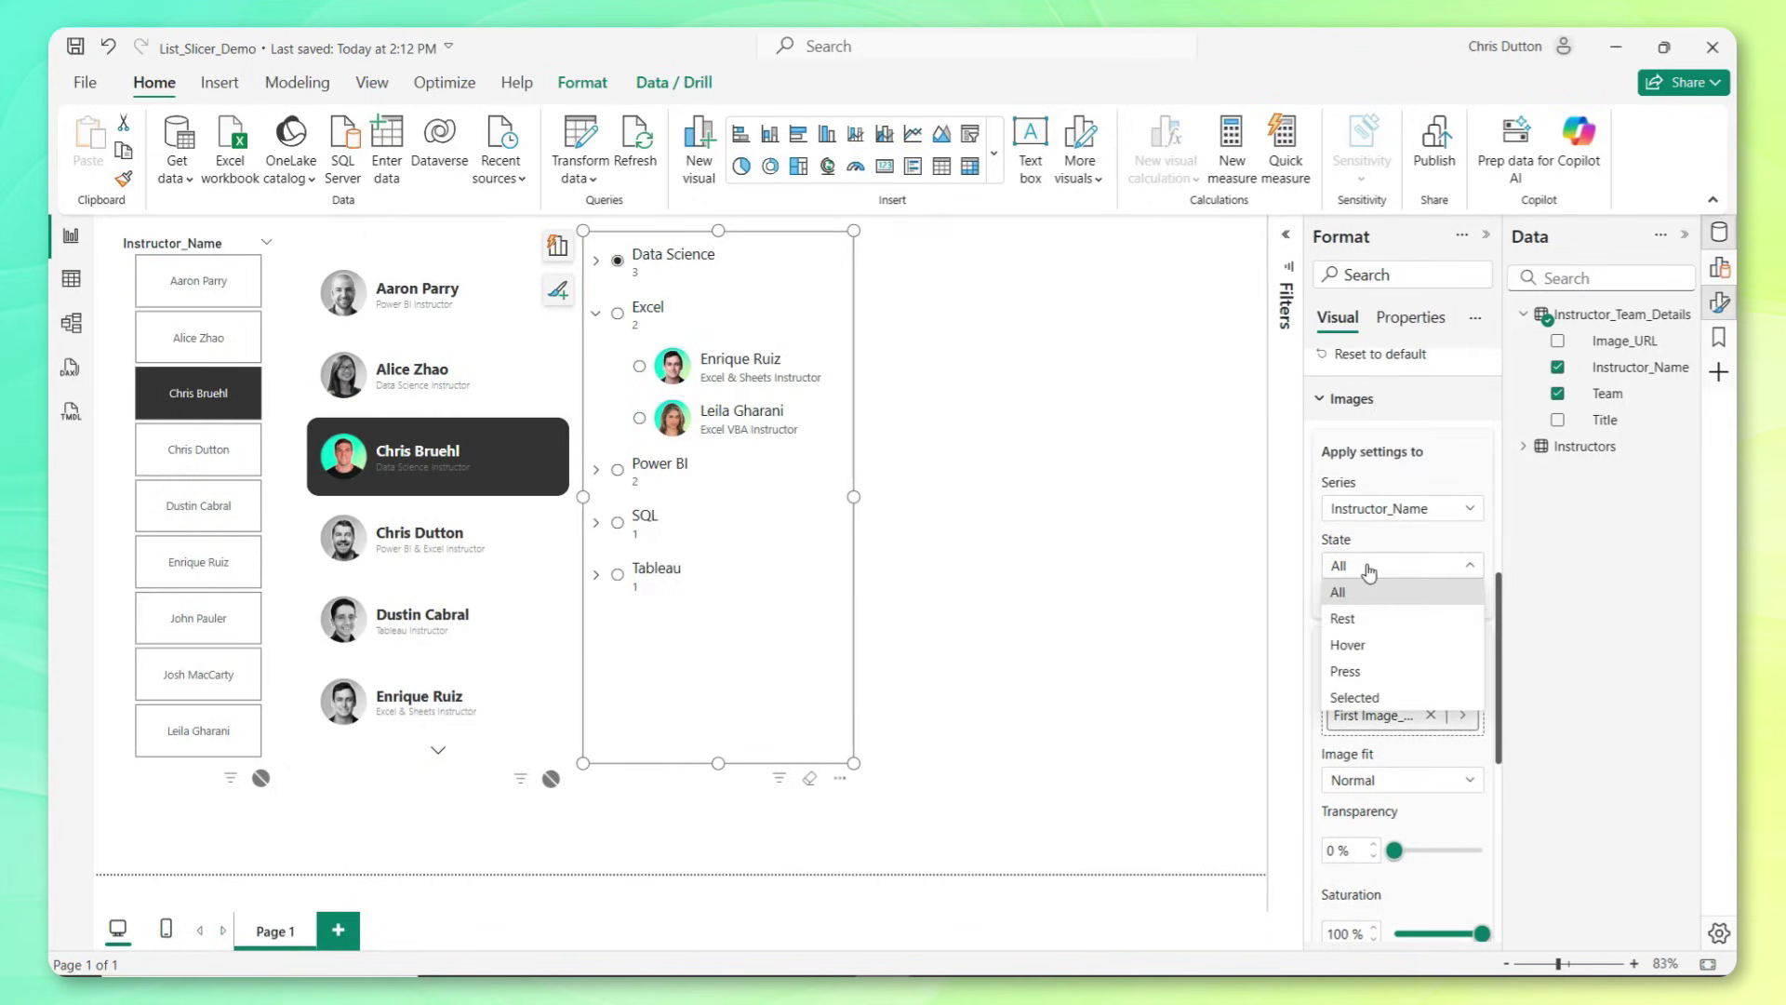
{"action": "left_click", "coordinate": [1356, 618]}
{"action": "scroll", "coordinate": [1390, 607], "scroll_direction": "down", "scroll_amount": 4}
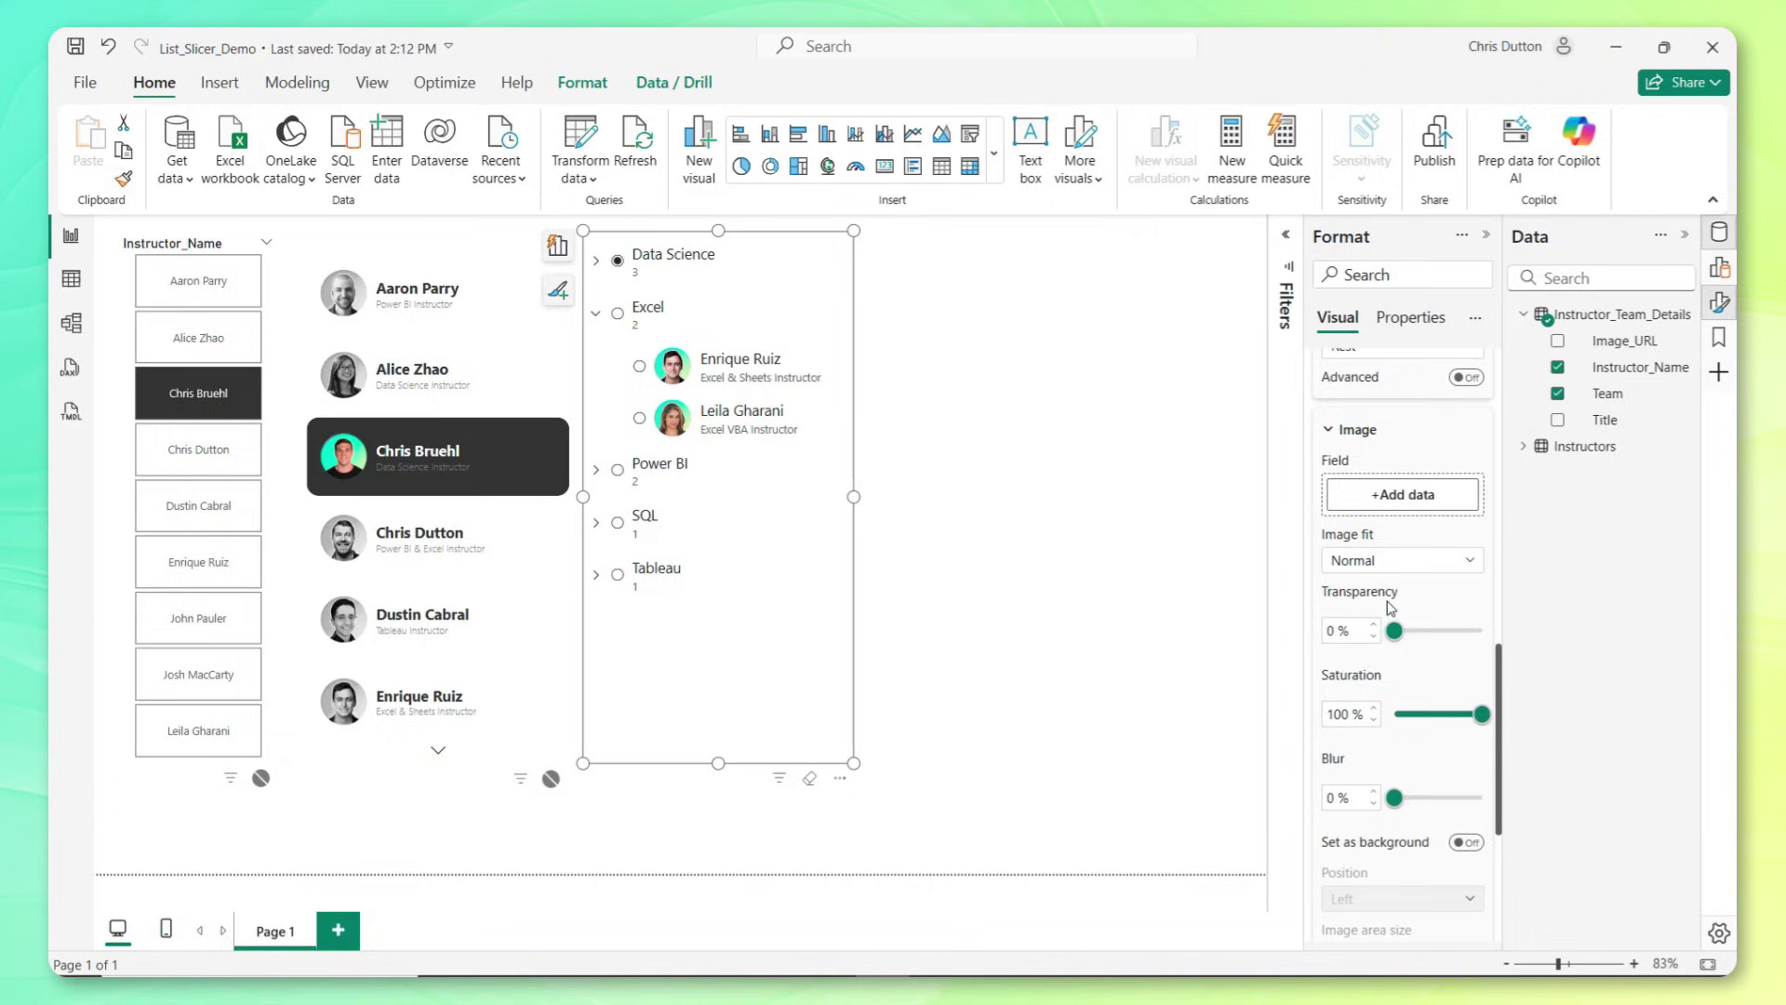
{"action": "left_click_drag", "start_coordinate": [1482, 605], "coordinate": [1374, 616]}
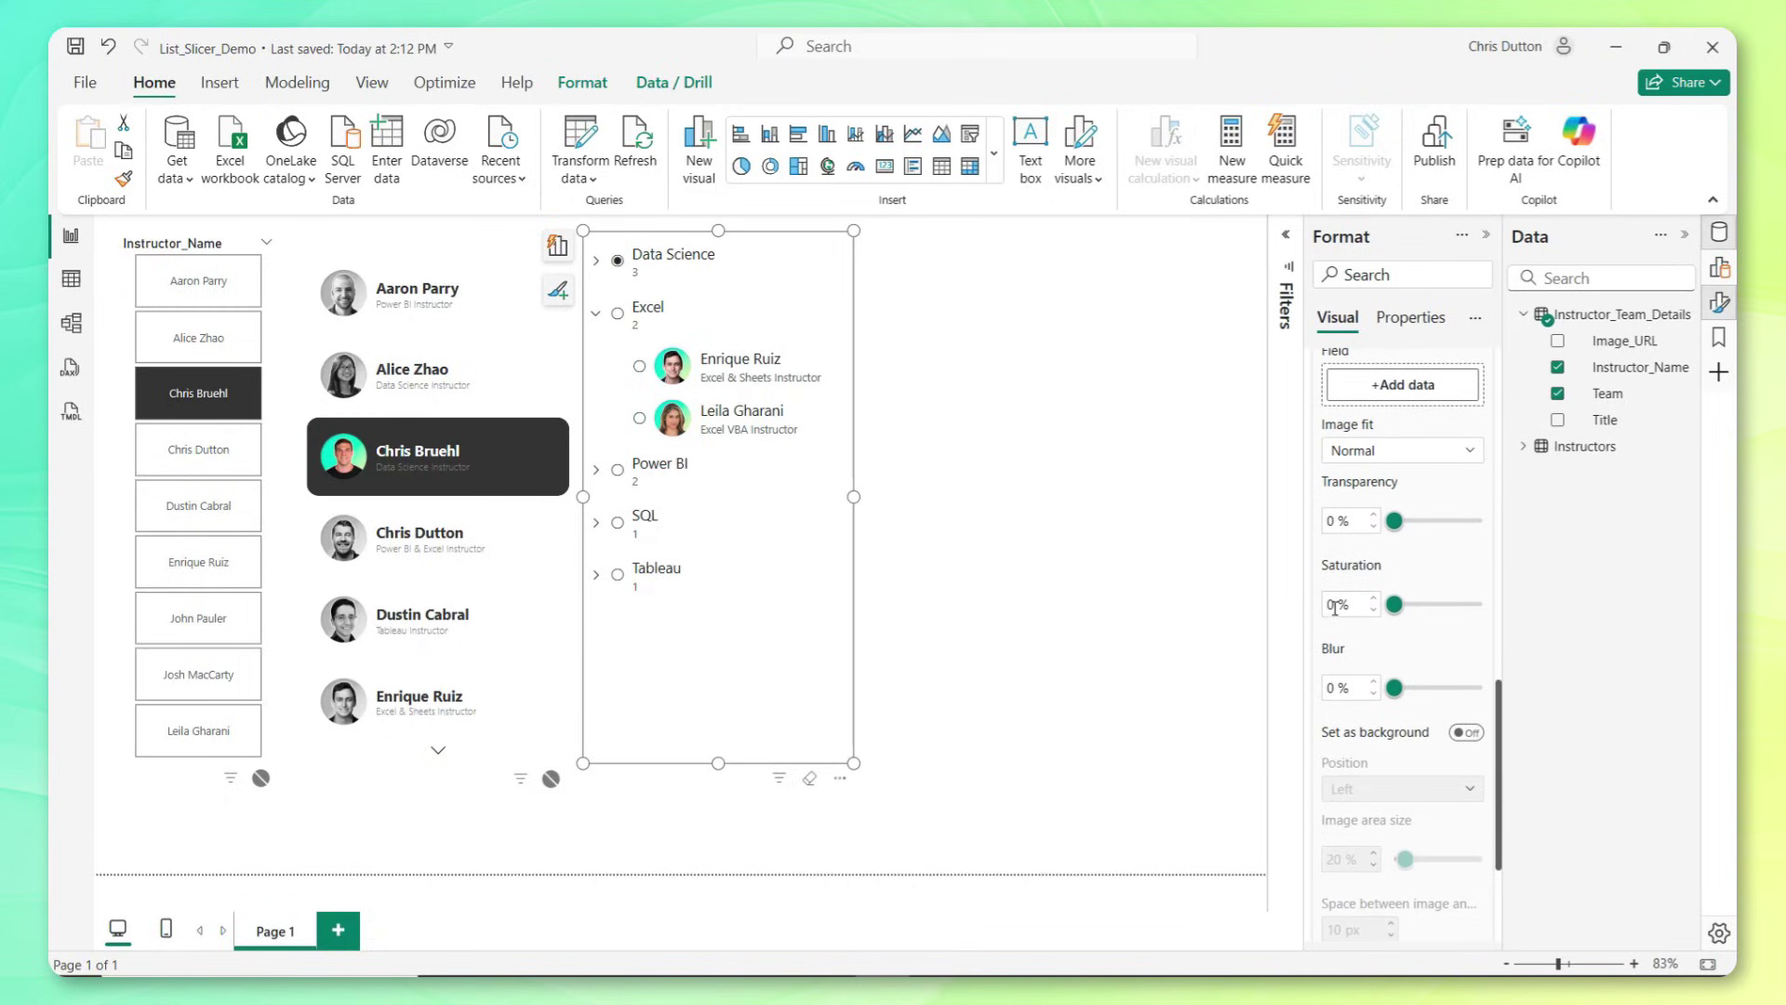
{"action": "left_click", "coordinate": [724, 374]}
{"action": "scroll", "coordinate": [1397, 571], "scroll_direction": "down", "scroll_amount": 3}
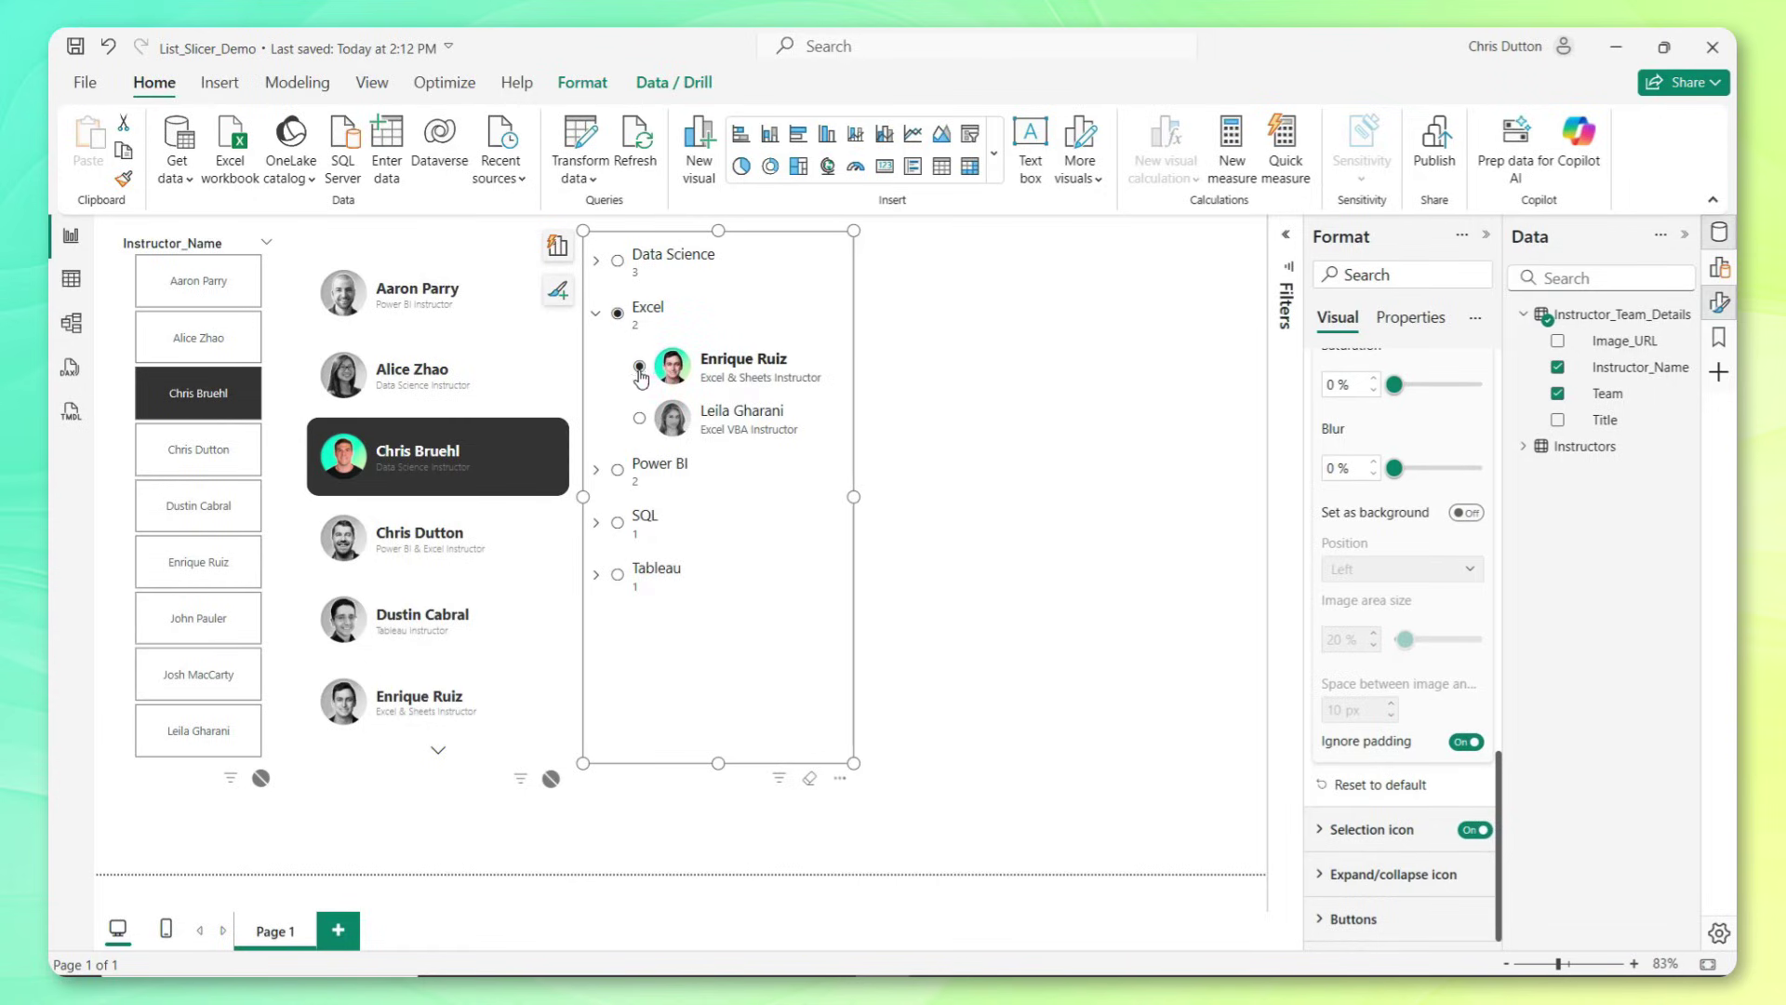
Switch the slicer's Selection icon setting to Off in the Format pane.
{"action": "left_click", "coordinate": [1472, 830]}
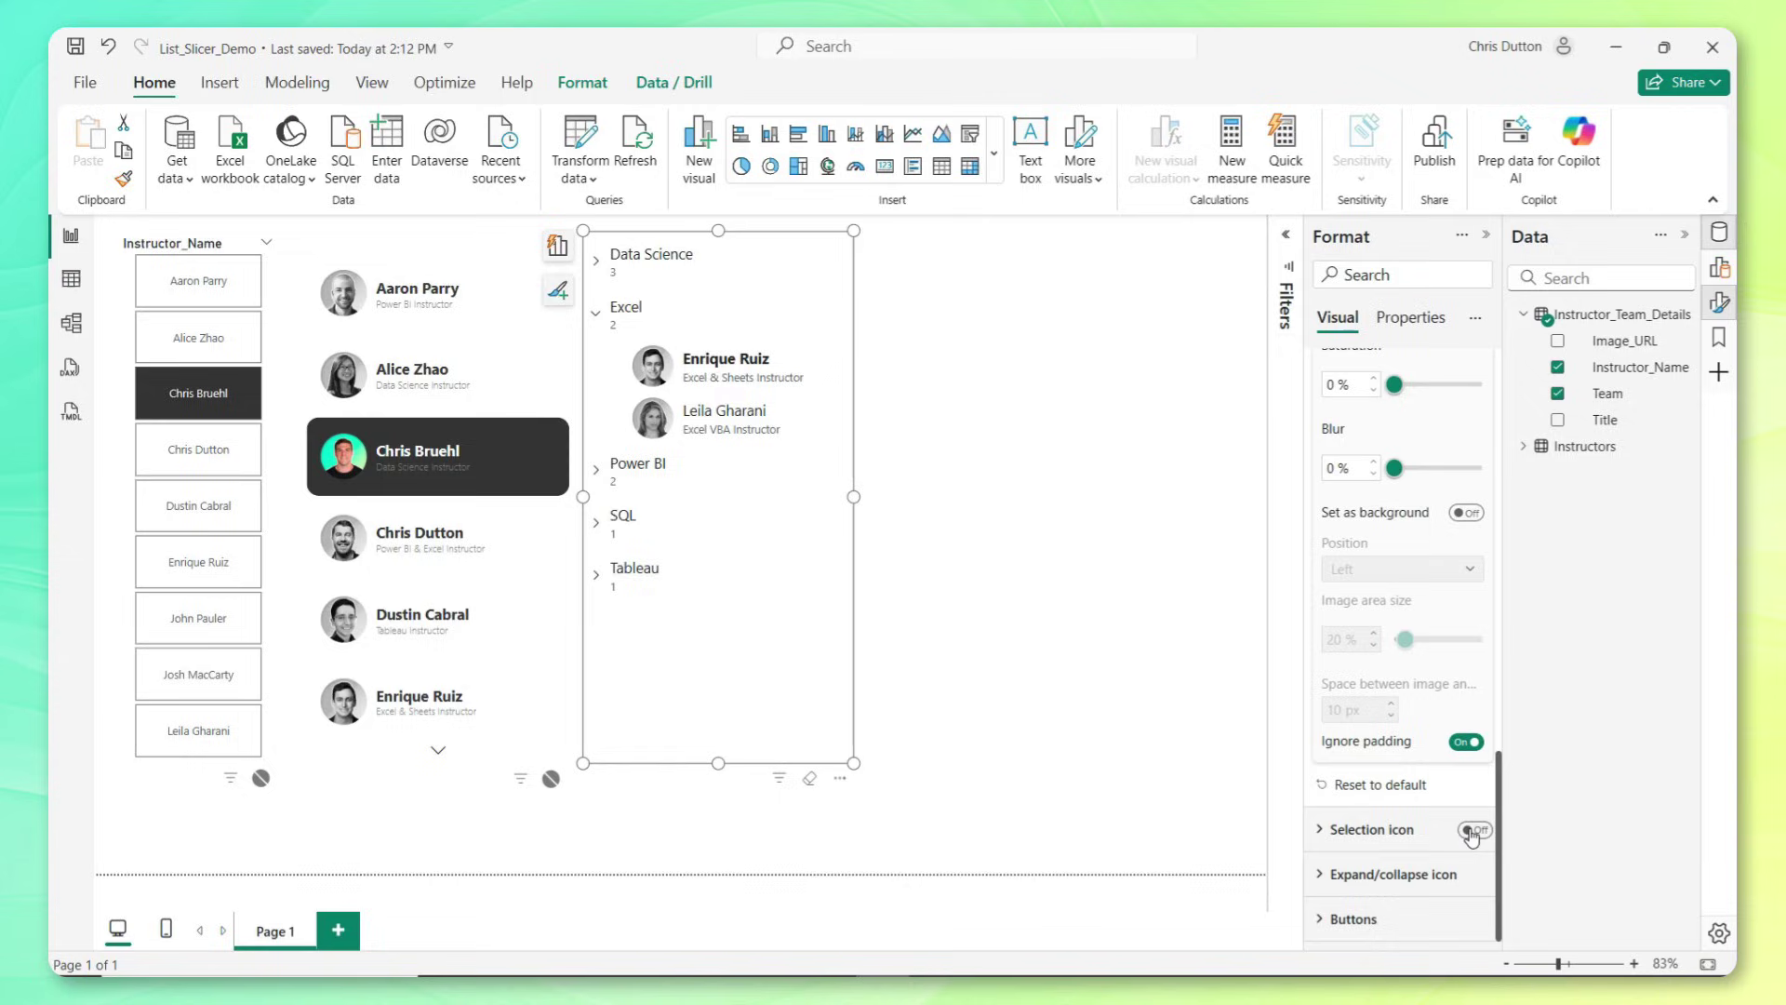